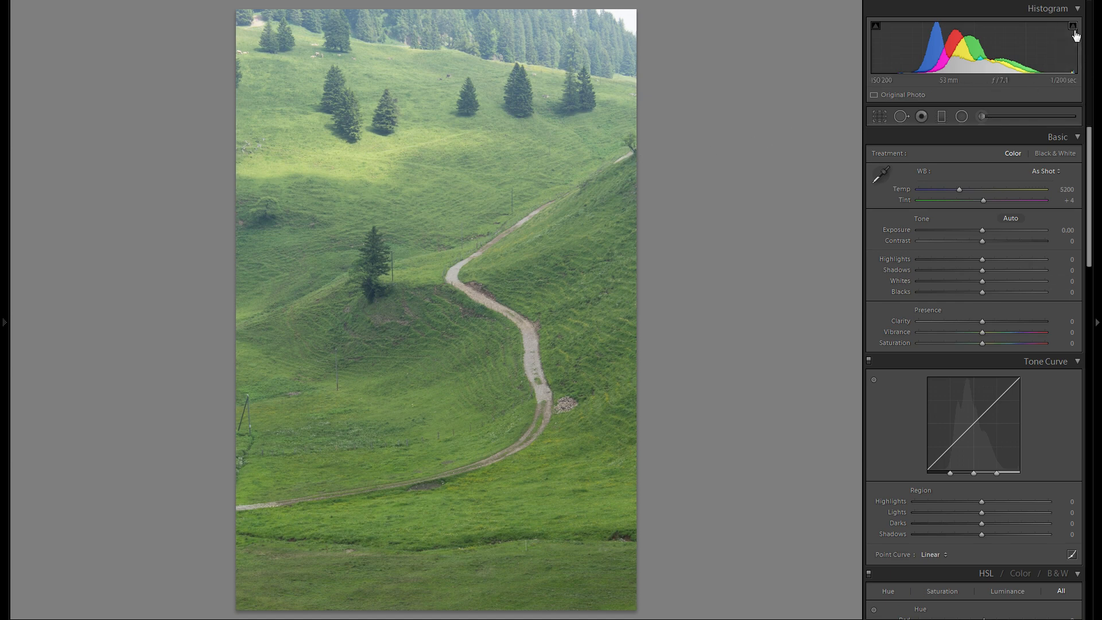
Step: Set the photo's Exposure to -0.39, Shadows to +100 and Highlights to -100
{"action": "left_click_drag", "start_coordinate": [984, 230], "coordinate": [979, 230]}
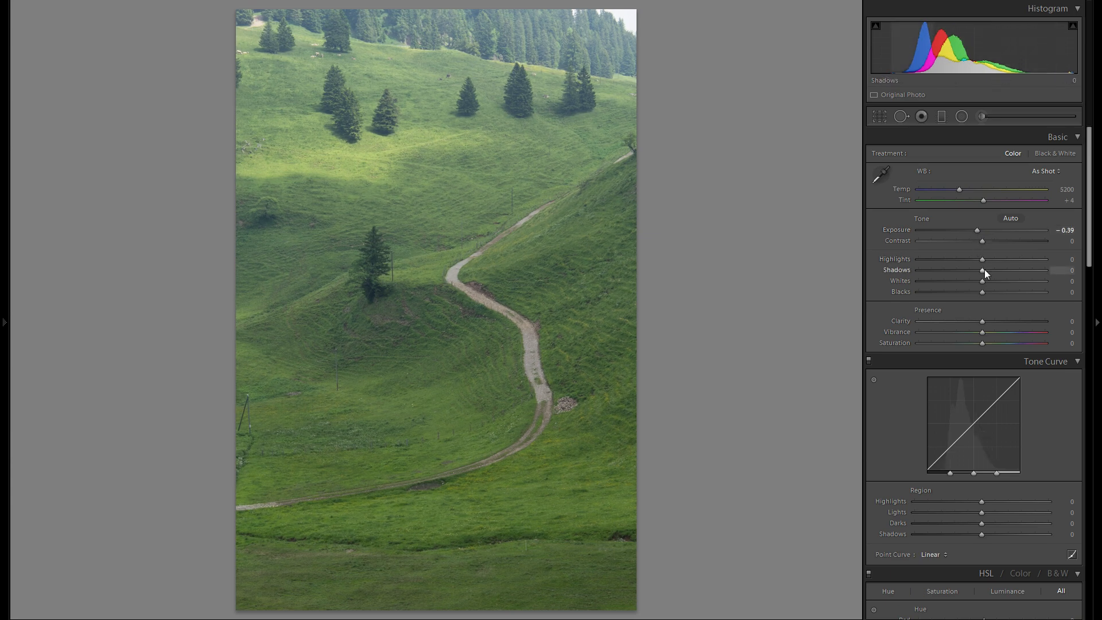
{"action": "left_click_drag", "start_coordinate": [983, 270], "coordinate": [1046, 270]}
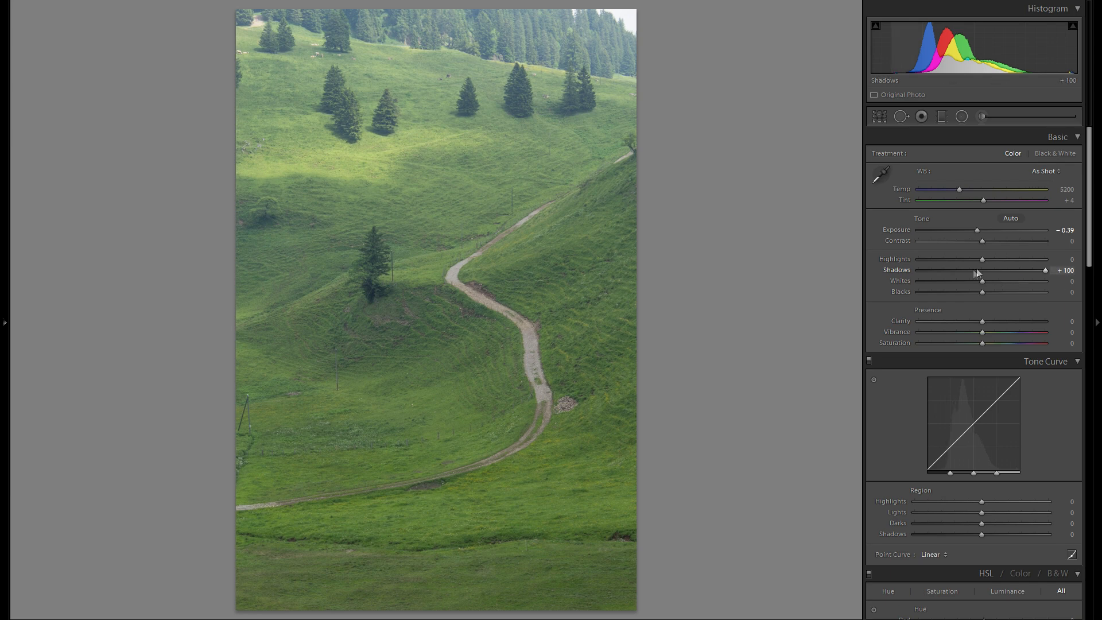
{"action": "left_click_drag", "start_coordinate": [974, 260], "coordinate": [906, 267]}
Step: Set the photo's Whites to +48 and Blacks to -37
{"action": "left_click_drag", "start_coordinate": [980, 284], "coordinate": [1014, 284]}
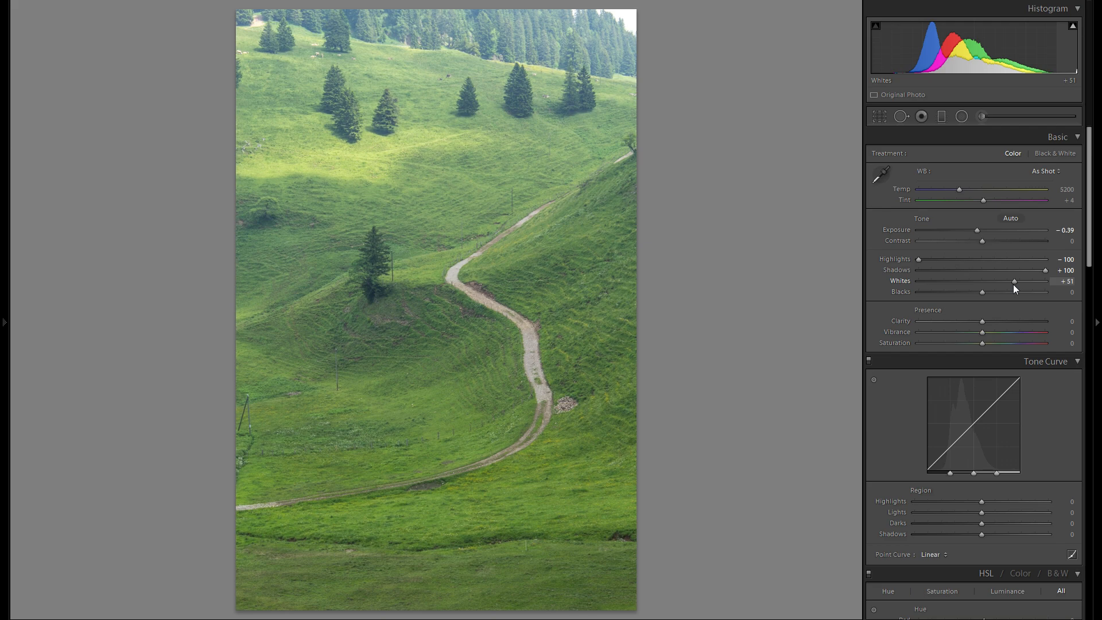
{"action": "left_click_drag", "start_coordinate": [1014, 284], "coordinate": [1016, 284]}
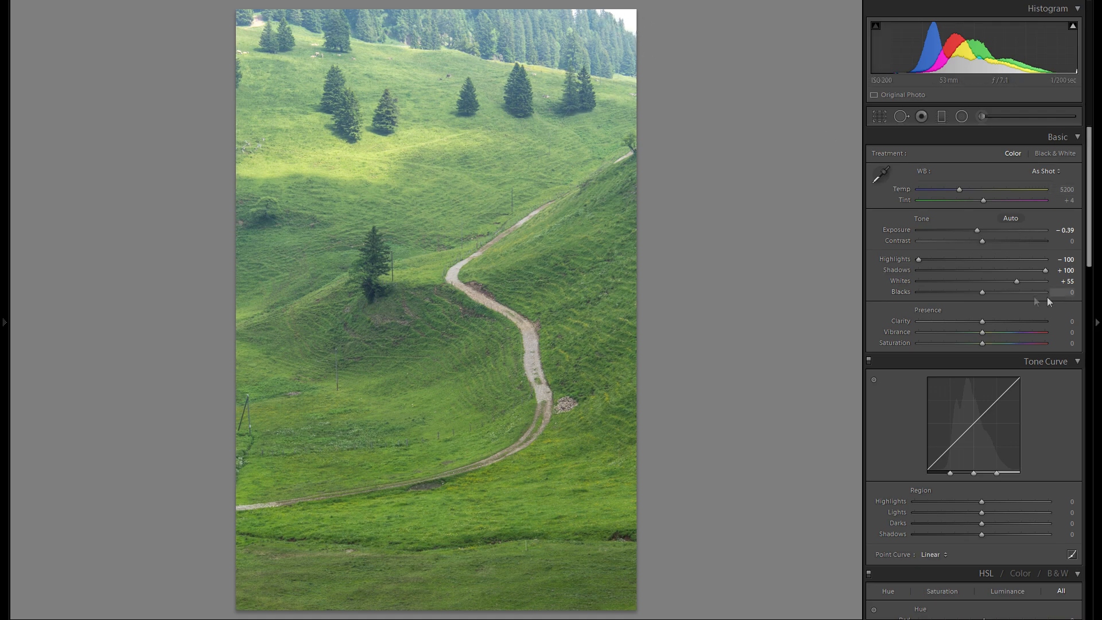
{"action": "left_click_drag", "start_coordinate": [1019, 281], "coordinate": [942, 293]}
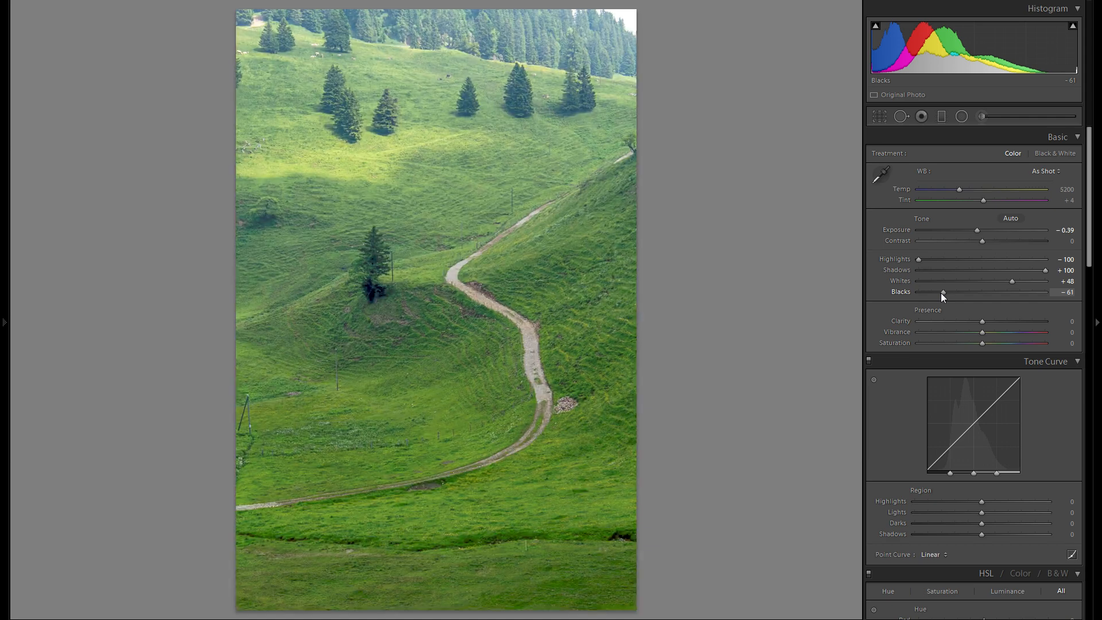
{"action": "left_click_drag", "start_coordinate": [942, 293], "coordinate": [958, 293]}
{"action": "key", "text": "alt"}
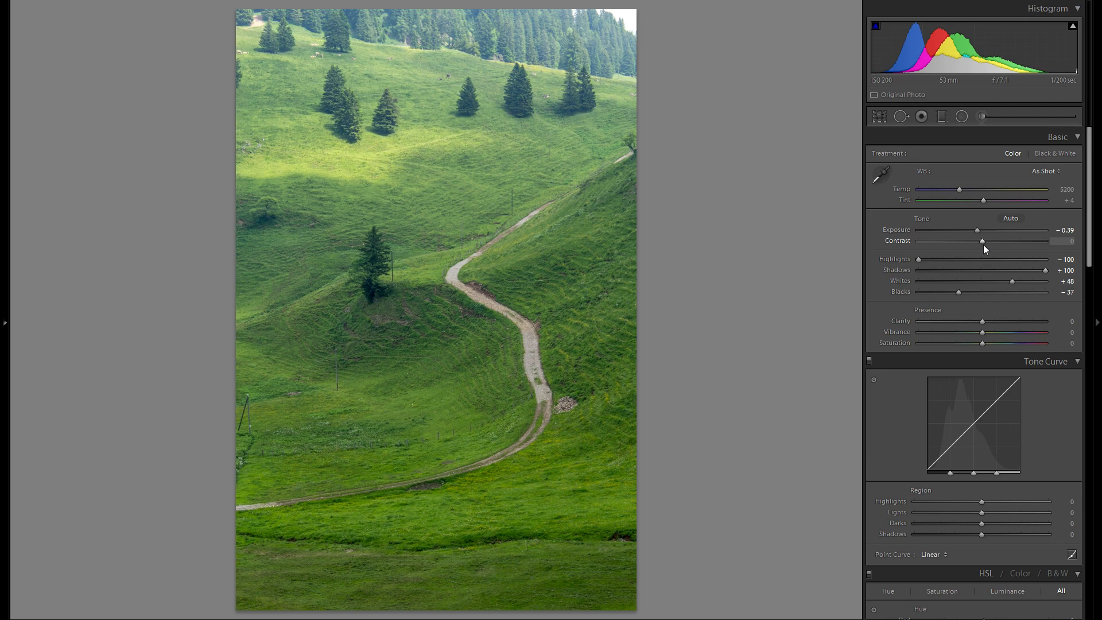
Step: Raise the photo's overall Contrast to +66
{"action": "left_click_drag", "start_coordinate": [983, 241], "coordinate": [1019, 251]}
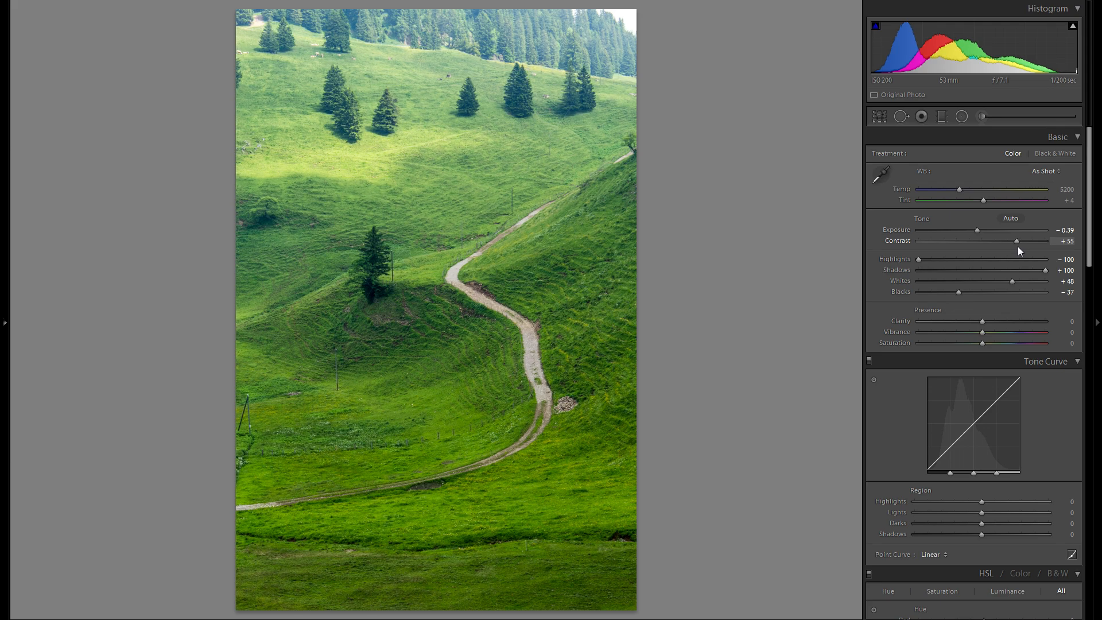
{"action": "mouse_move", "coordinate": [1019, 248]}
{"action": "left_mouse_down"}
{"action": "mouse_move", "coordinate": [983, 241]}
{"action": "mouse_move", "coordinate": [1013, 242]}
{"action": "left_mouse_up"}
{"action": "left_click_drag", "start_coordinate": [1015, 242], "coordinate": [1027, 242]}
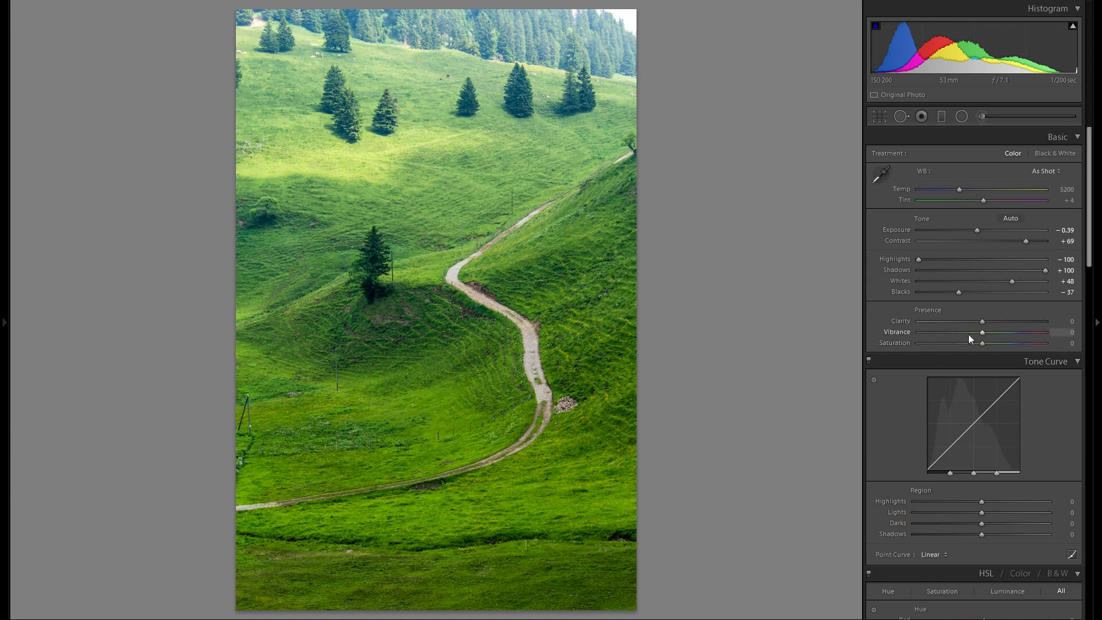
{"action": "left_click_drag", "start_coordinate": [1031, 240], "coordinate": [1018, 237]}
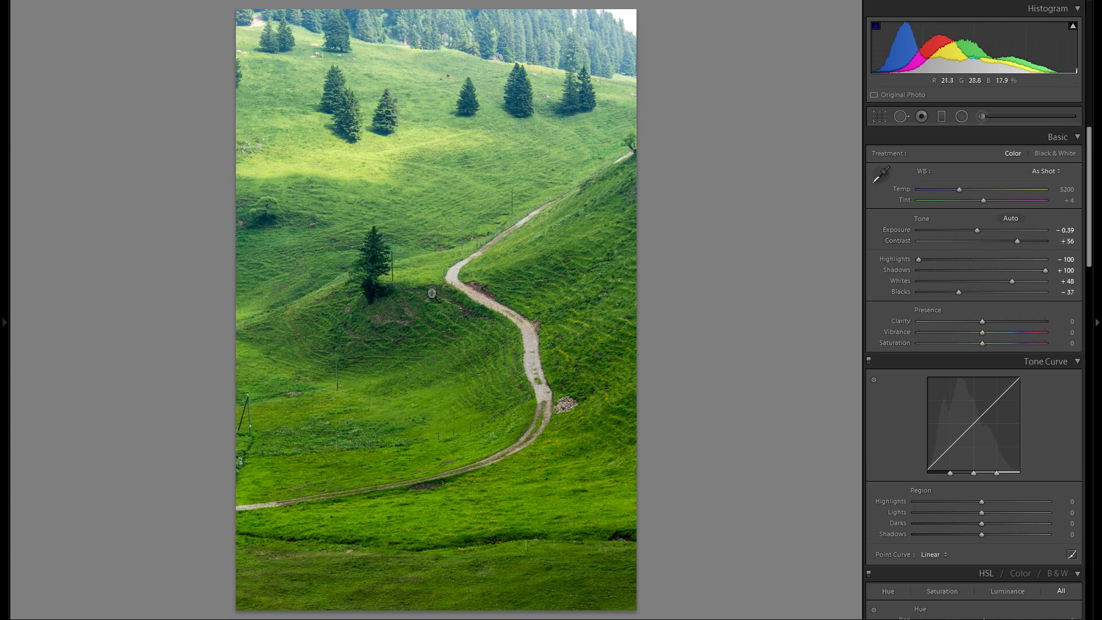
{"action": "left_click_drag", "start_coordinate": [979, 240], "coordinate": [1024, 243]}
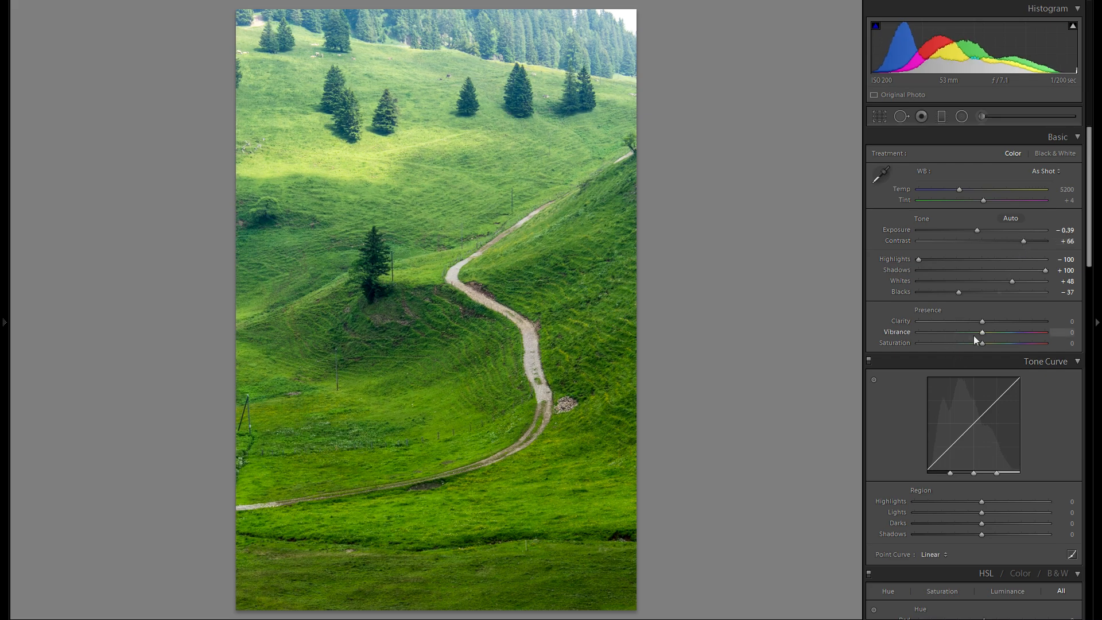
Step: Reduce the photo's colour intensity with Vibrance at -2 and Saturation at -13
{"action": "left_click_drag", "start_coordinate": [969, 332], "coordinate": [974, 343]}
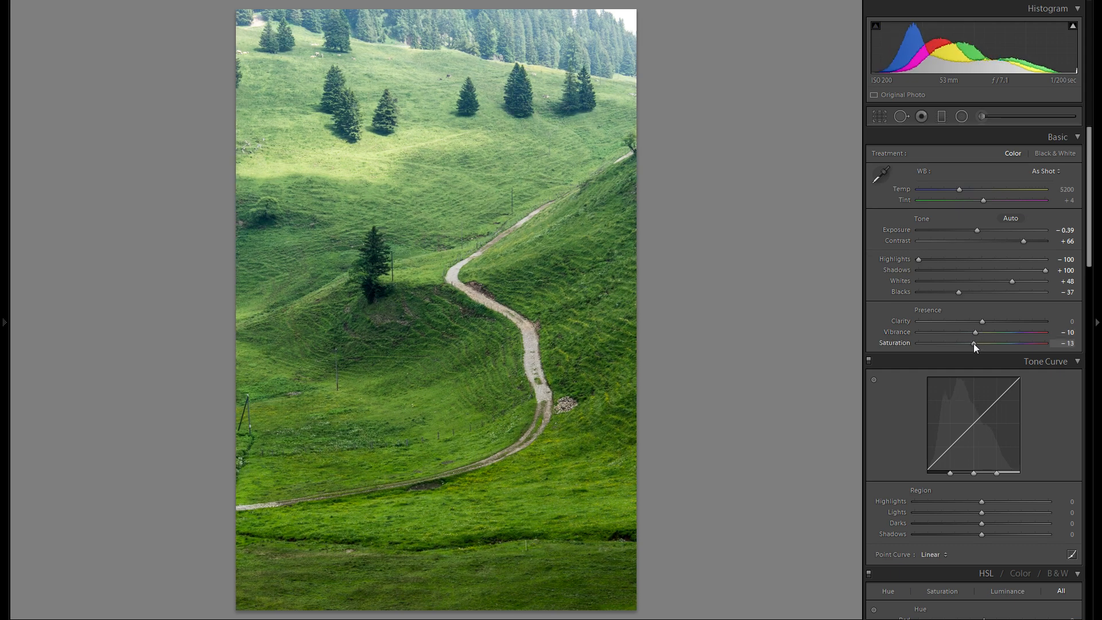
{"action": "double_click", "coordinate": [897, 344]}
{"action": "double_click", "coordinate": [899, 330]}
{"action": "left_click_drag", "start_coordinate": [980, 342], "coordinate": [974, 343]}
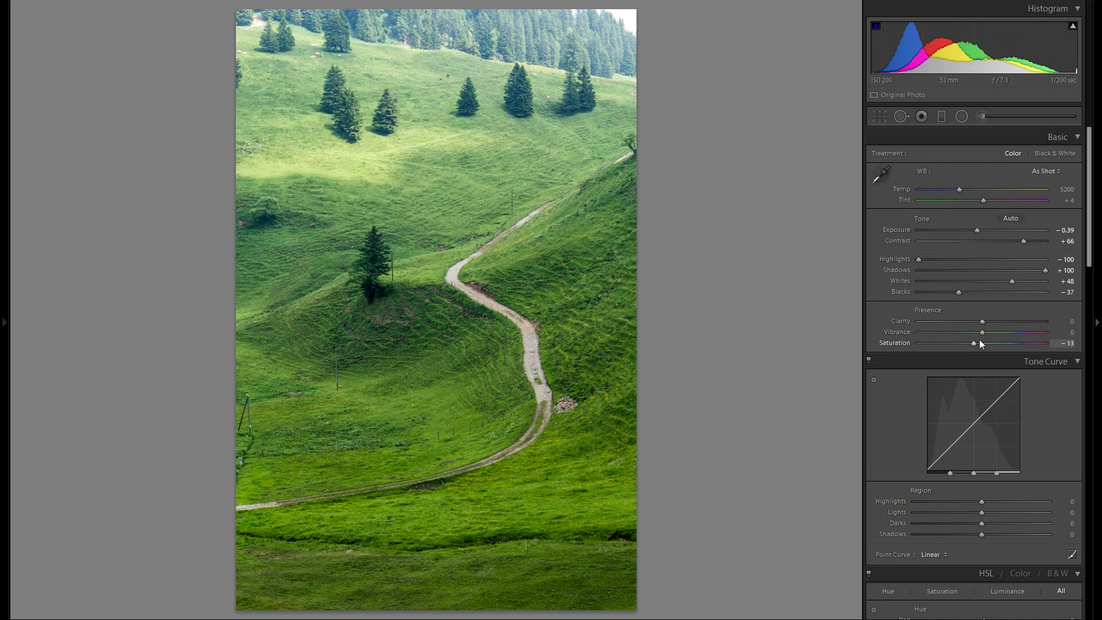
{"action": "left_click_drag", "start_coordinate": [980, 336], "coordinate": [979, 335]}
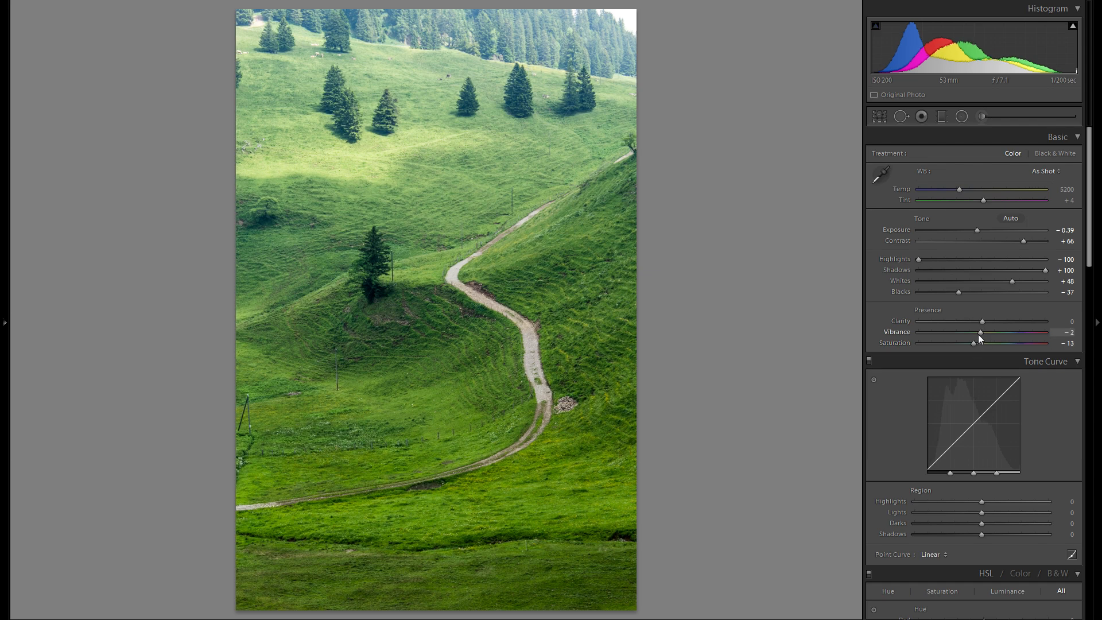
{"action": "mouse_move", "coordinate": [981, 322]}
{"action": "left_mouse_down"}
{"action": "mouse_move", "coordinate": [1051, 325]}
{"action": "mouse_move", "coordinate": [957, 332]}
{"action": "mouse_move", "coordinate": [1006, 326]}
{"action": "mouse_move", "coordinate": [993, 328]}
{"action": "left_mouse_up"}
{"action": "double_click", "coordinate": [907, 321]}
{"action": "left_click_drag", "start_coordinate": [983, 322], "coordinate": [1031, 321]}
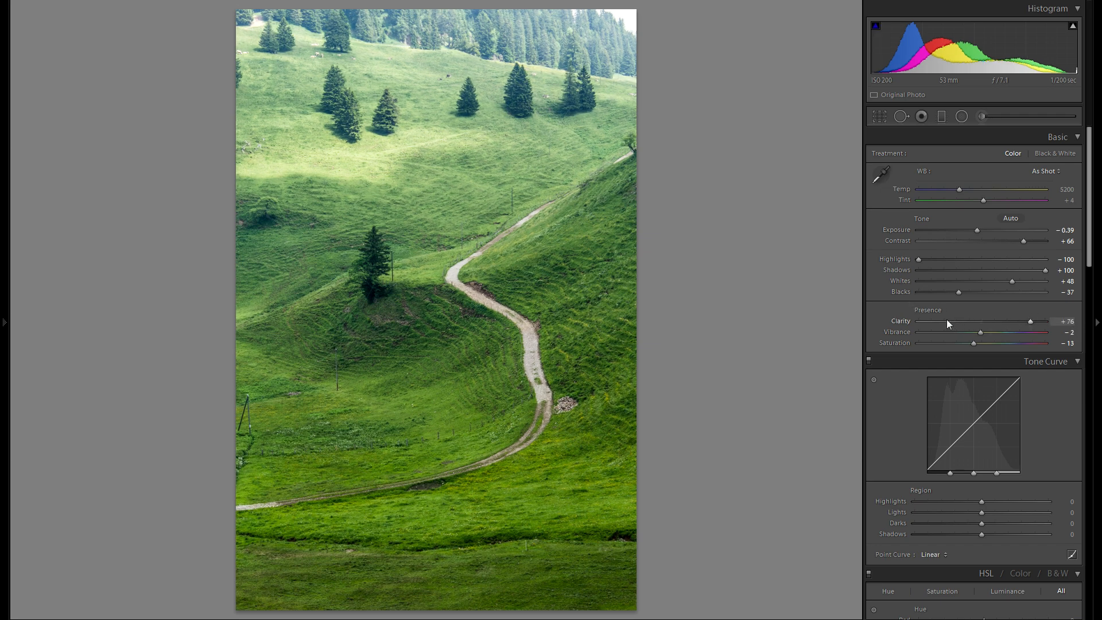
{"action": "double_click", "coordinate": [888, 319]}
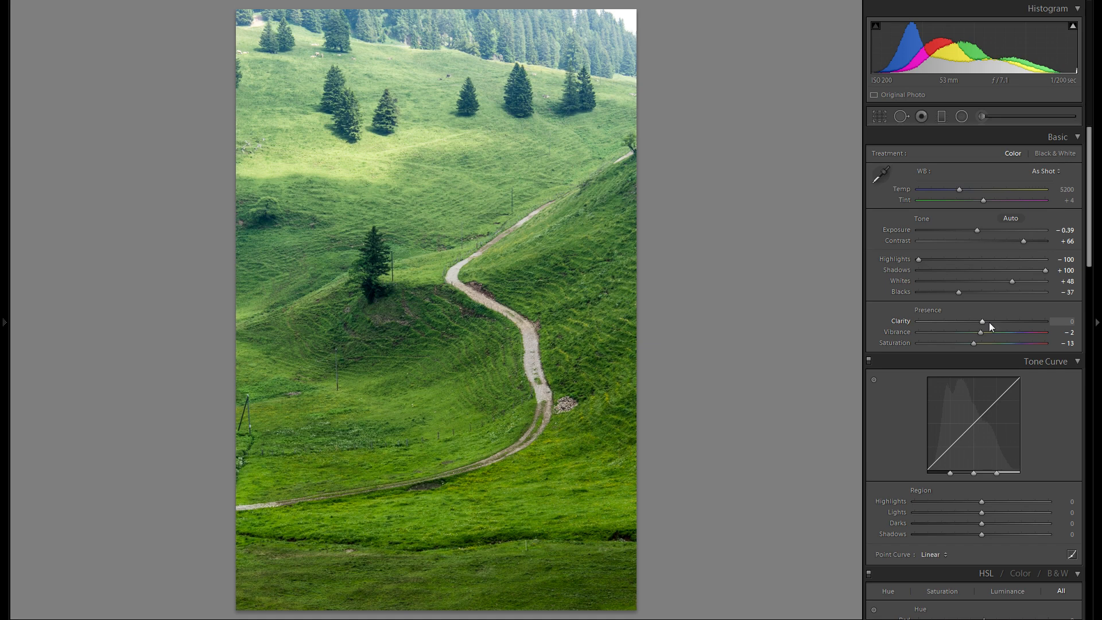
{"action": "left_click", "coordinate": [1023, 322]}
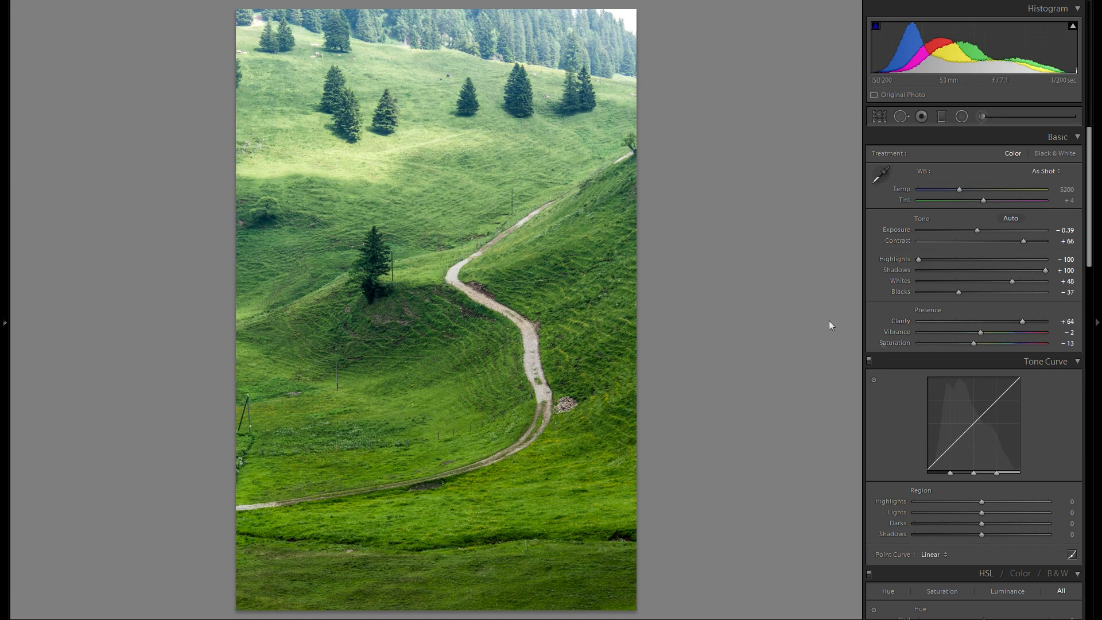
{"action": "double_click", "coordinate": [905, 319]}
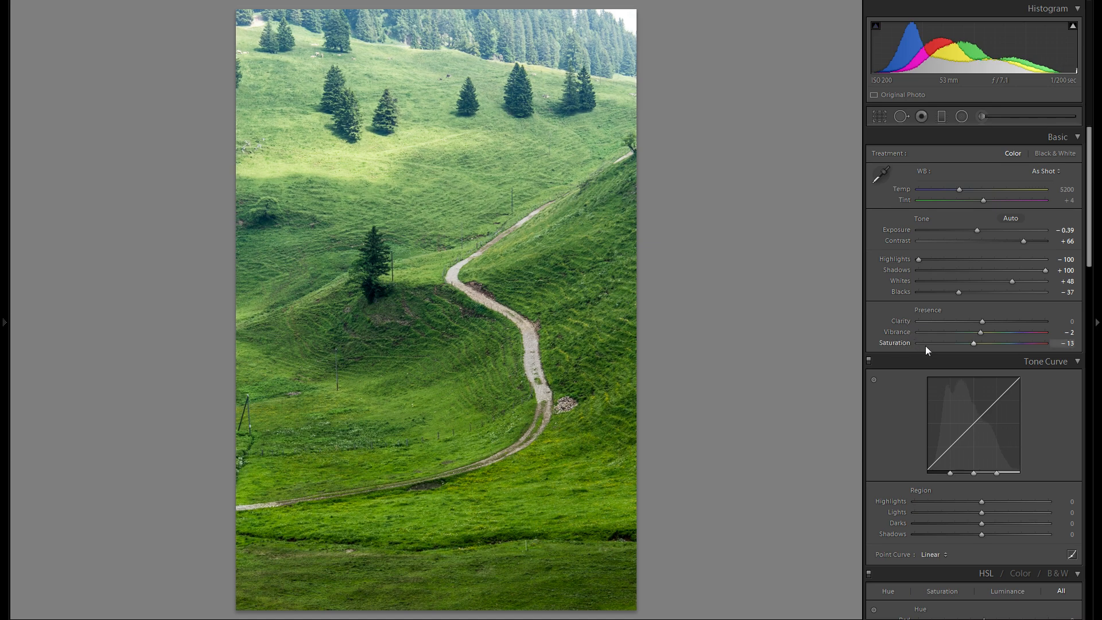
Step: Add a graduated filter over the lower part of the hillside, from just below the lone tree, with Temp 0 and Clarity 62
{"action": "left_click", "coordinate": [942, 117]}
{"action": "left_click_drag", "start_coordinate": [418, 337], "coordinate": [406, 179]}
{"action": "left_click_drag", "start_coordinate": [413, 253], "coordinate": [414, 282]}
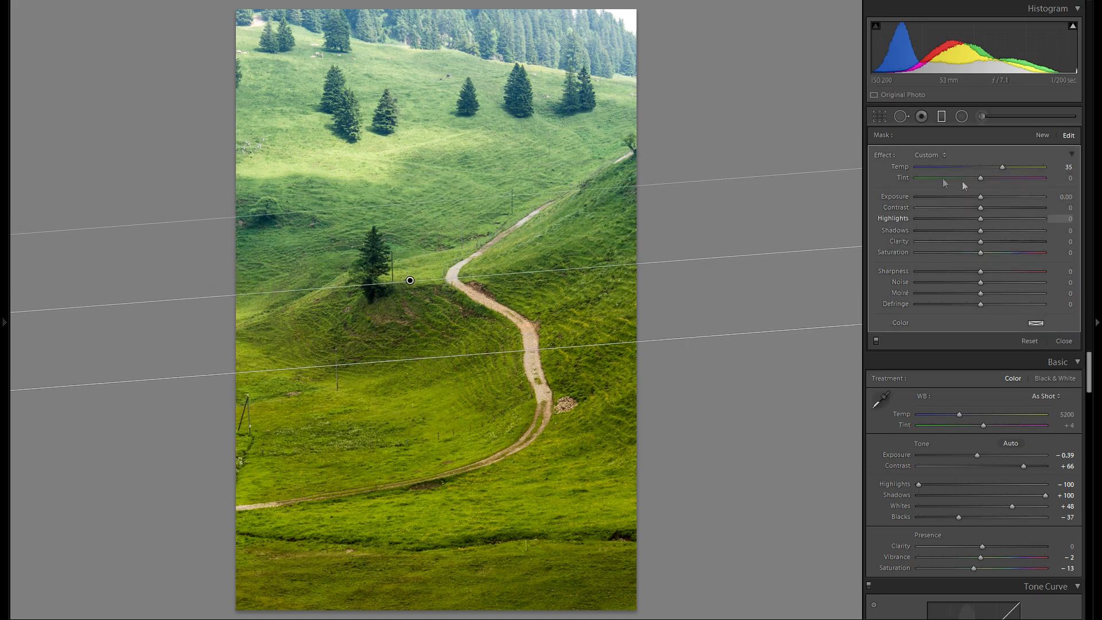
{"action": "double_click", "coordinate": [900, 167]}
{"action": "left_click_drag", "start_coordinate": [981, 241], "coordinate": [1019, 244]}
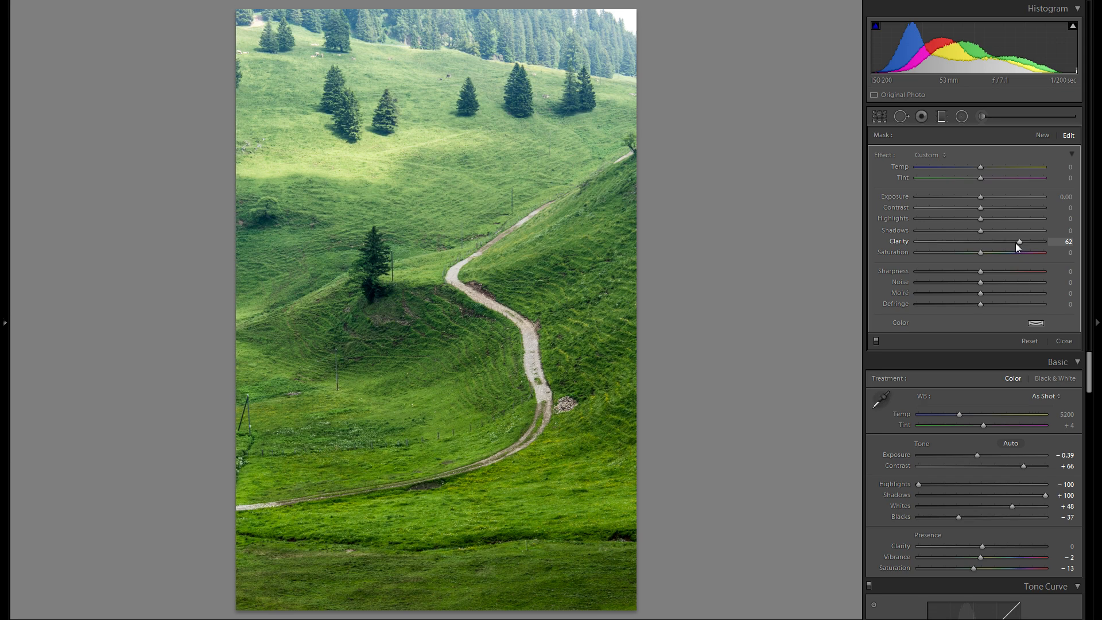
{"action": "left_click_drag", "start_coordinate": [414, 287], "coordinate": [414, 320]}
Step: Add a second graduated filter fading down from the upper hillside, with Temp 0 and Exposure -0.45, and close the filter tool
{"action": "left_click", "coordinate": [1042, 136]}
{"action": "double_click", "coordinate": [896, 166]}
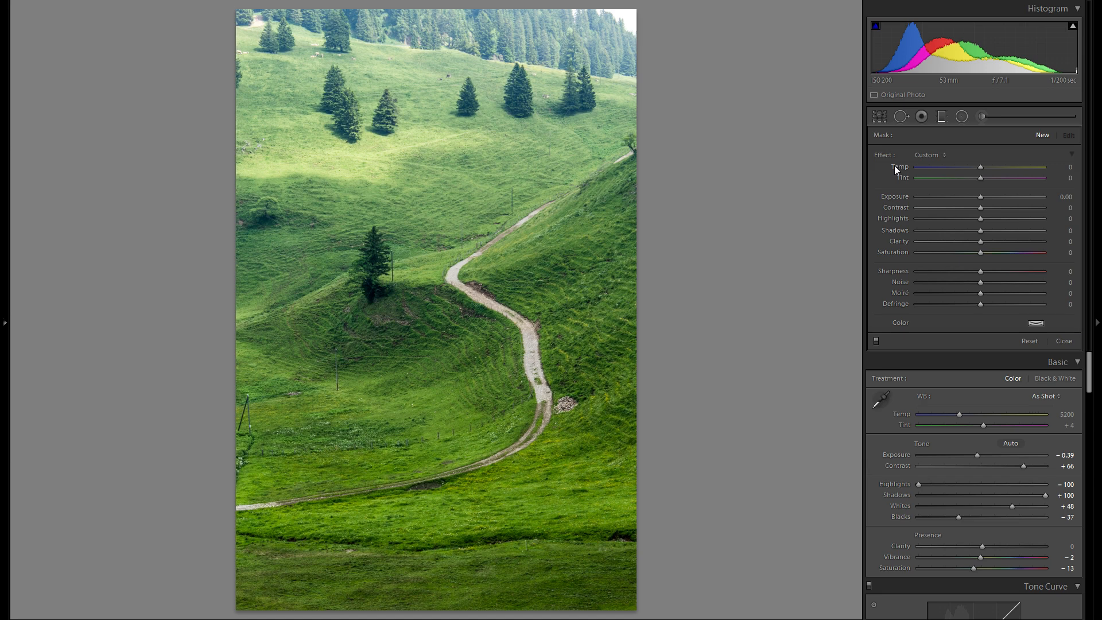
{"action": "left_click_drag", "start_coordinate": [430, 163], "coordinate": [433, 342]}
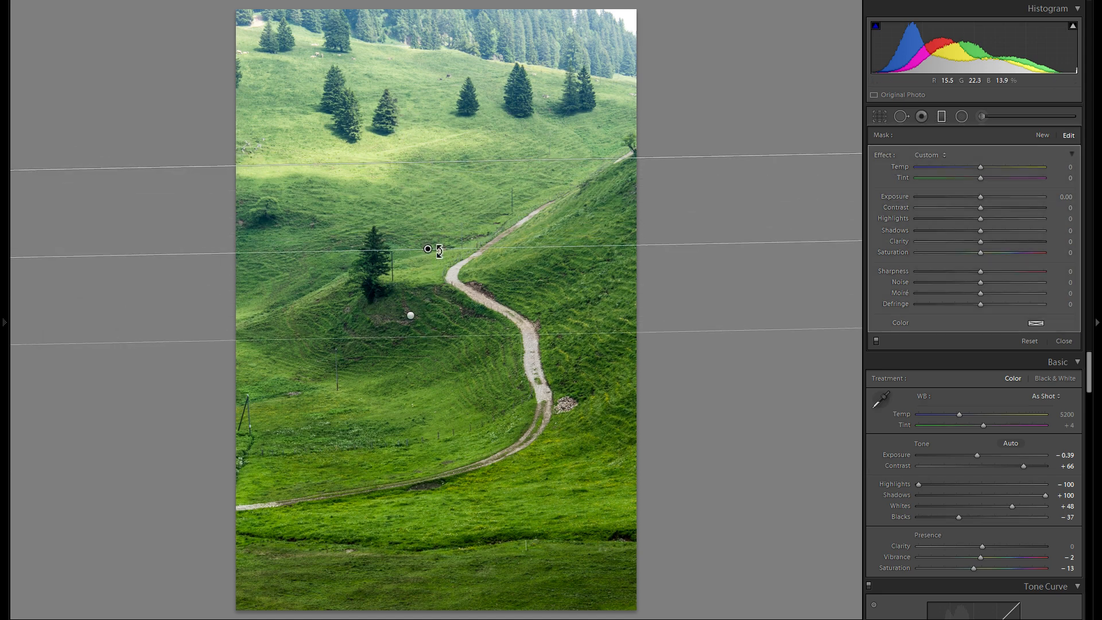
{"action": "left_click_drag", "start_coordinate": [428, 248], "coordinate": [428, 255]}
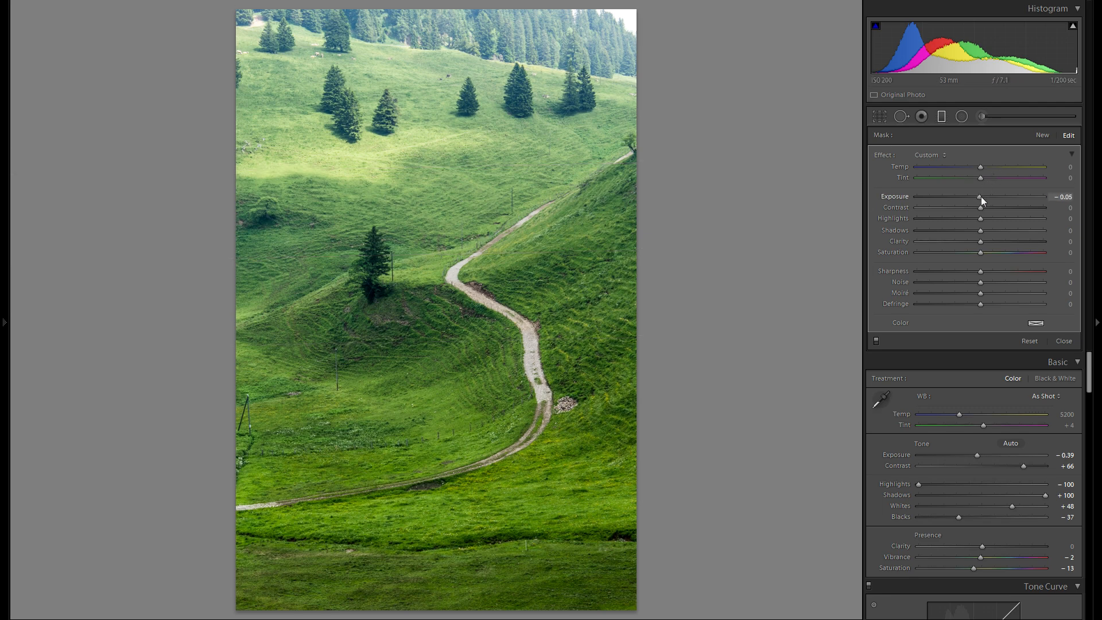
{"action": "left_click_drag", "start_coordinate": [981, 196], "coordinate": [978, 198]}
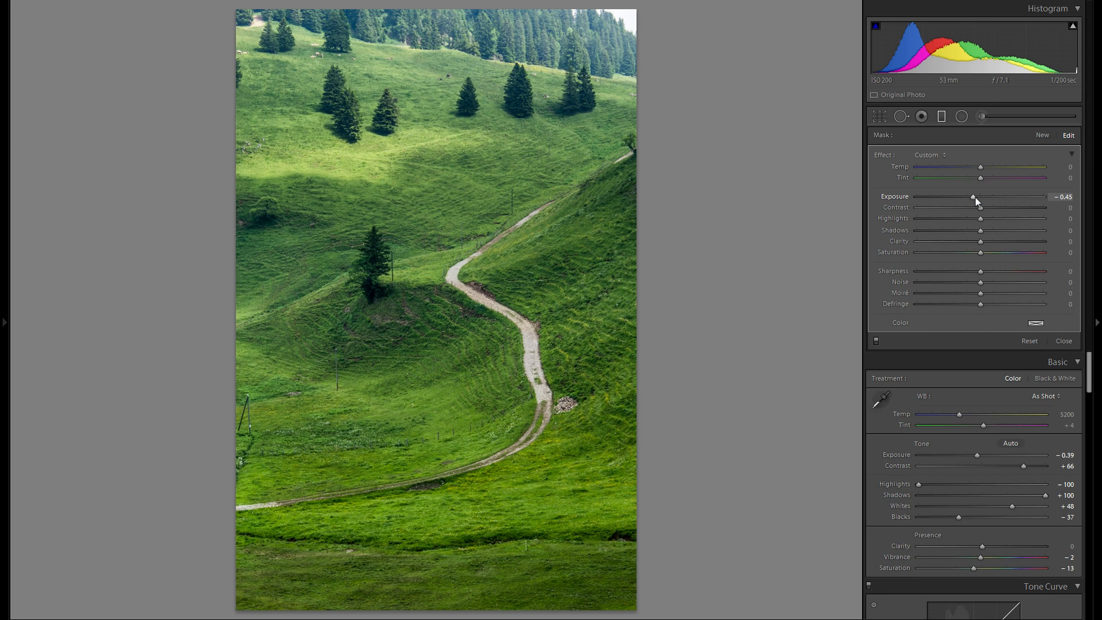
{"action": "left_click", "coordinate": [946, 116]}
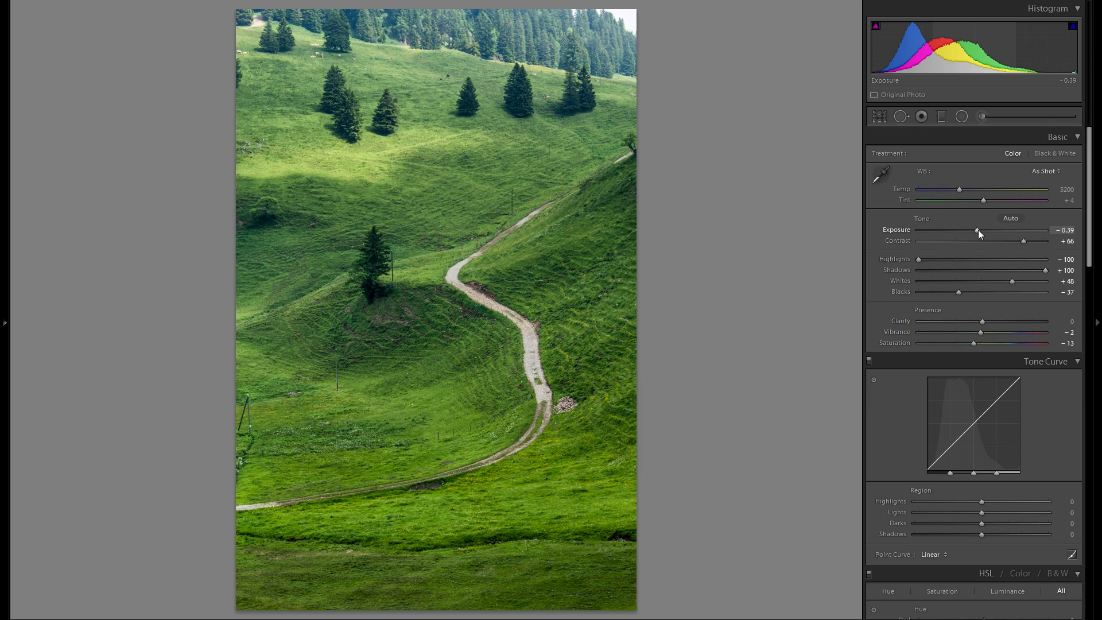
Step: Set the overall Exposure to -0.20 and warm the white balance to a Temp of 5891
{"action": "left_click_drag", "start_coordinate": [978, 230], "coordinate": [980, 229]}
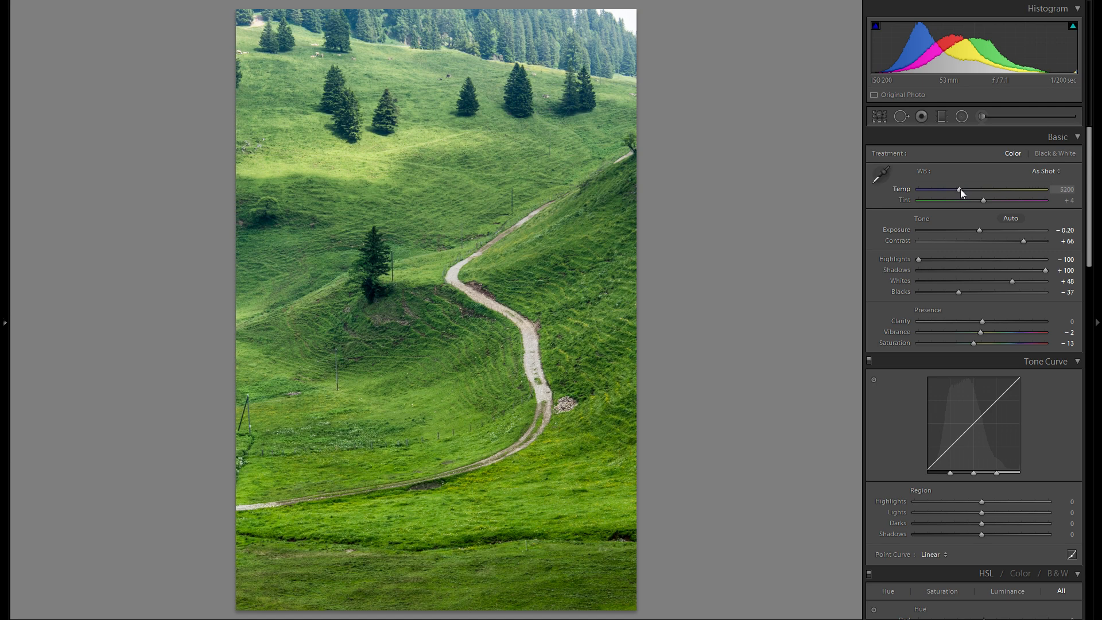
{"action": "mouse_move", "coordinate": [960, 188]}
{"action": "left_mouse_down"}
{"action": "mouse_move", "coordinate": [987, 195]}
{"action": "mouse_move", "coordinate": [959, 194]}
{"action": "left_mouse_up"}
{"action": "left_click_drag", "start_coordinate": [959, 190], "coordinate": [969, 191]}
Step: Shape the tone curve regions with Highlights at +60, Lights at +9 and Darks at -15
{"action": "scroll", "coordinate": [953, 251], "scroll_direction": "down", "scroll_amount": 3}
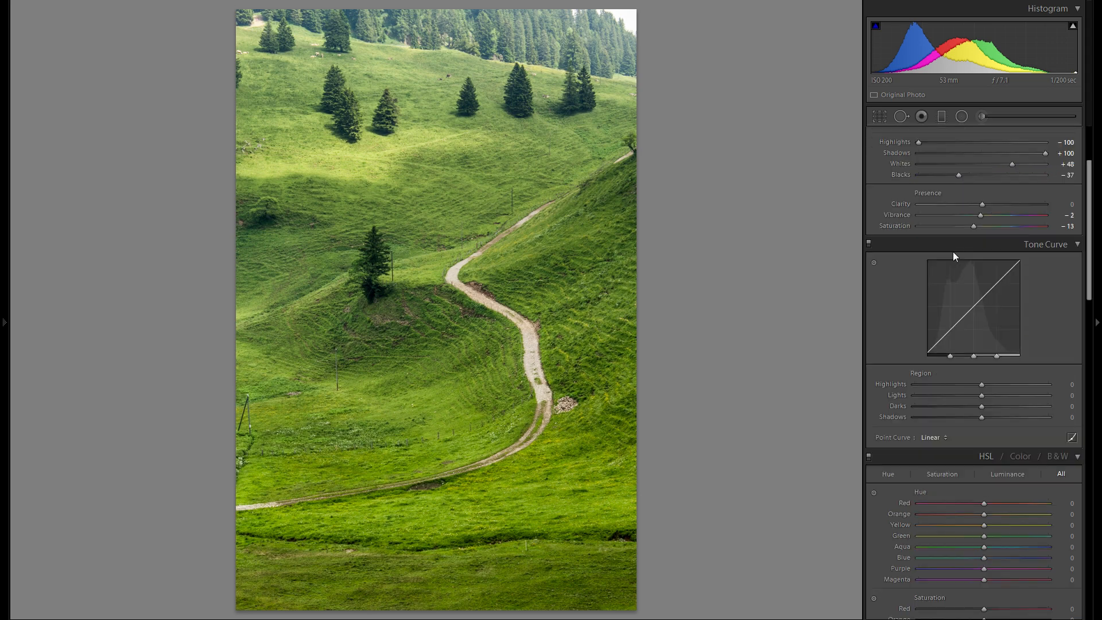
{"action": "scroll", "coordinate": [1045, 271], "scroll_direction": "down", "scroll_amount": 3}
{"action": "left_click", "coordinate": [1014, 266]}
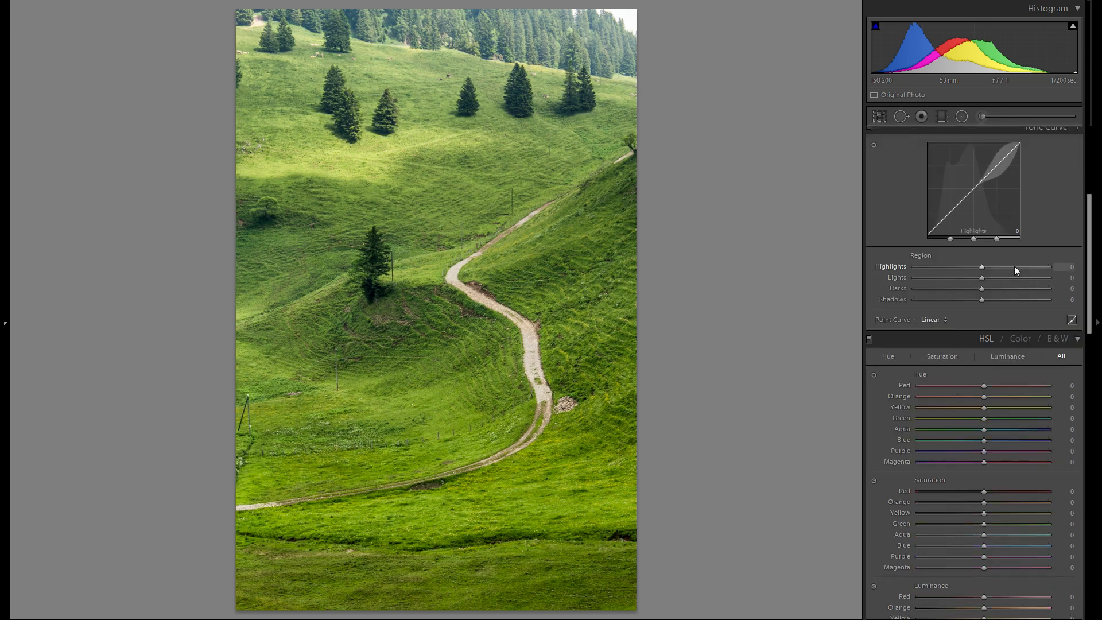
{"action": "left_click_drag", "start_coordinate": [1006, 267], "coordinate": [1031, 271]}
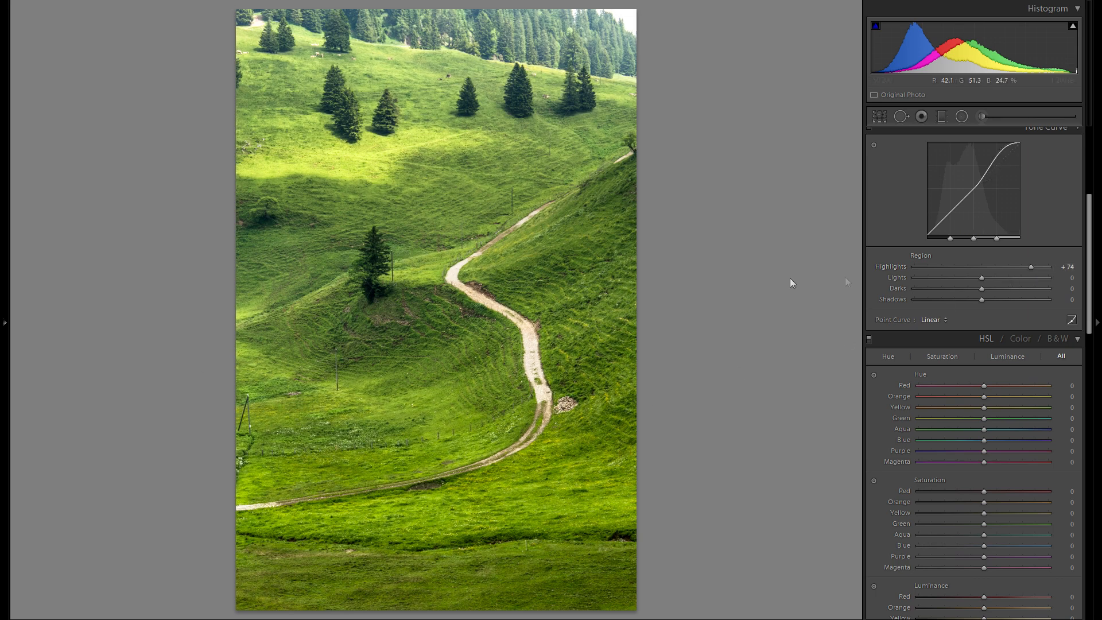
{"action": "mouse_move", "coordinate": [998, 267]}
{"action": "left_mouse_down"}
{"action": "mouse_move", "coordinate": [981, 268]}
{"action": "mouse_move", "coordinate": [1097, 272]}
{"action": "mouse_move", "coordinate": [1013, 266]}
{"action": "mouse_move", "coordinate": [1025, 268]}
{"action": "left_mouse_up"}
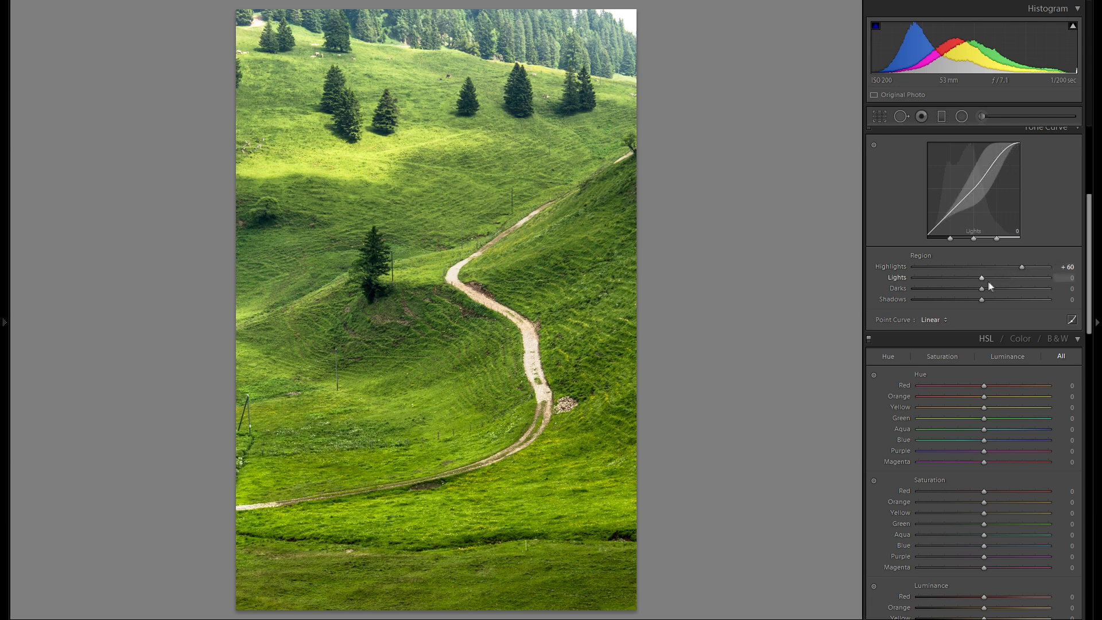
{"action": "mouse_move", "coordinate": [985, 281]}
{"action": "left_mouse_down"}
{"action": "mouse_move", "coordinate": [973, 276]}
{"action": "mouse_move", "coordinate": [995, 274]}
{"action": "mouse_move", "coordinate": [966, 292]}
{"action": "mouse_move", "coordinate": [983, 290]}
{"action": "mouse_move", "coordinate": [967, 288]}
{"action": "mouse_move", "coordinate": [988, 291]}
{"action": "mouse_move", "coordinate": [972, 292]}
{"action": "left_mouse_up"}
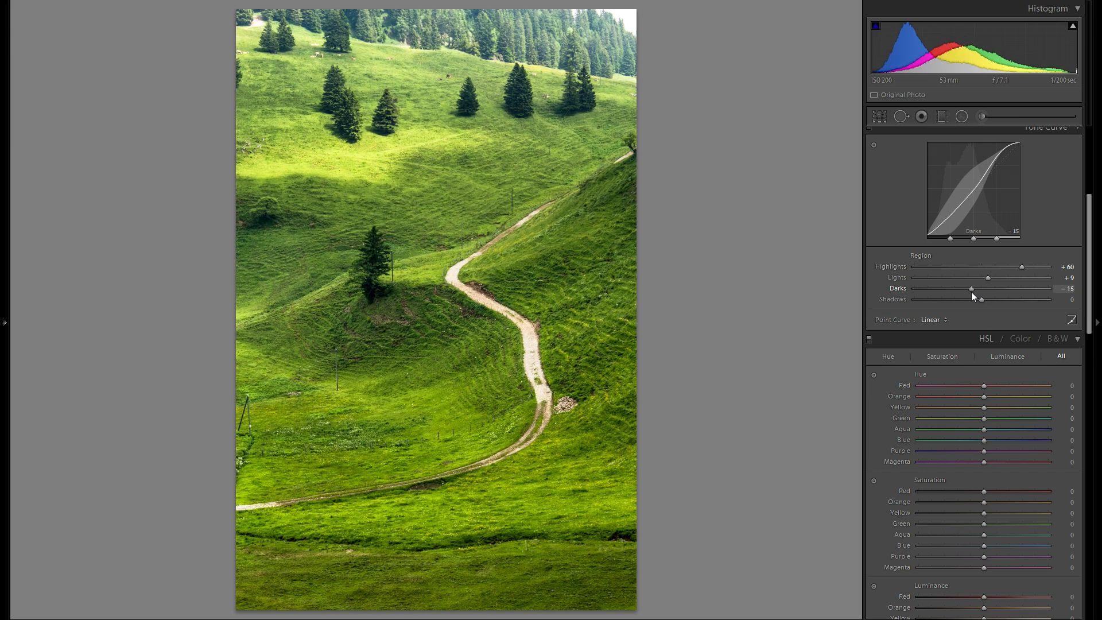
Step: Set the tone curve's Darks to -7 and its Shadows to +23
{"action": "scroll", "coordinate": [942, 257], "scroll_direction": "up", "scroll_amount": 5}
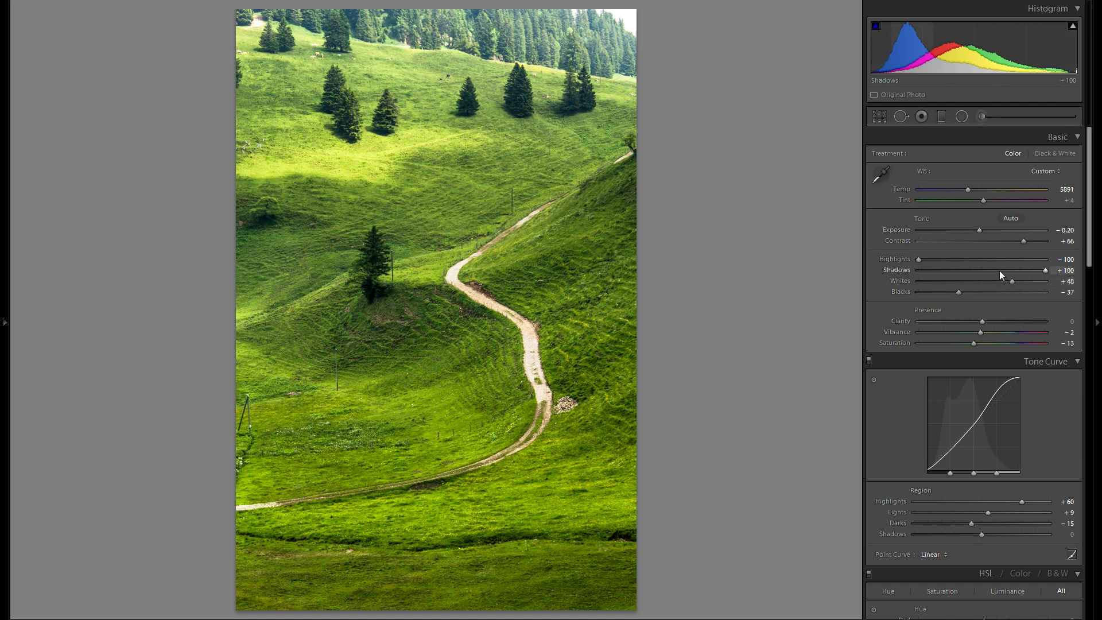
{"action": "scroll", "coordinate": [1000, 270], "scroll_direction": "down", "scroll_amount": 3}
{"action": "scroll", "coordinate": [1004, 275], "scroll_direction": "down", "scroll_amount": 2}
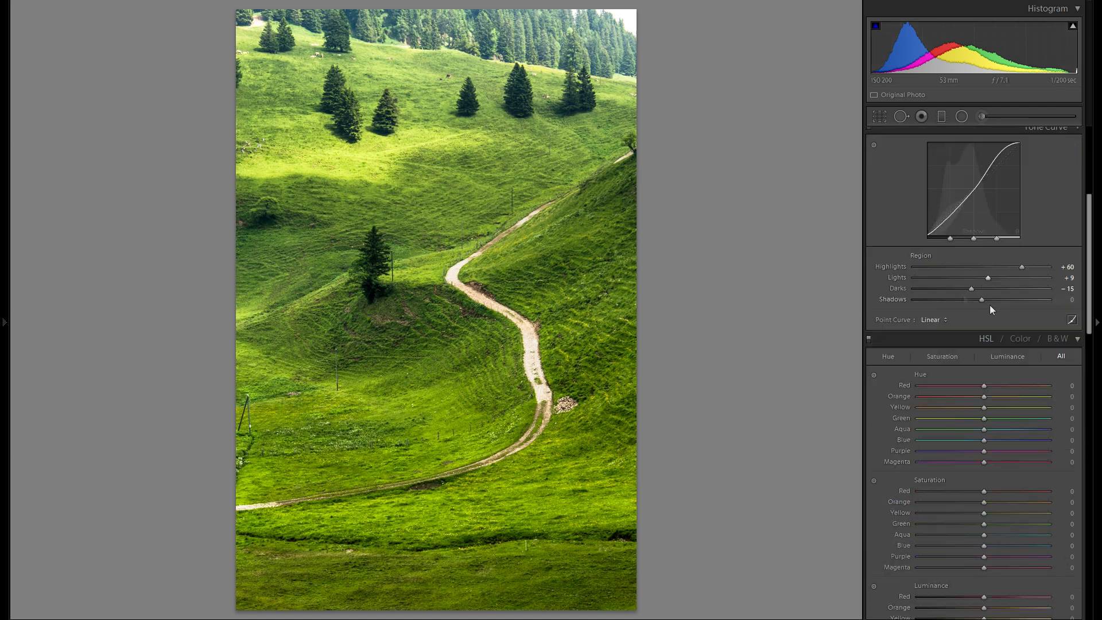
{"action": "left_click", "coordinate": [927, 319]}
{"action": "left_click", "coordinate": [933, 320]}
{"action": "mouse_move", "coordinate": [972, 287]}
{"action": "left_mouse_down"}
{"action": "mouse_move", "coordinate": [961, 290]}
{"action": "mouse_move", "coordinate": [979, 288]}
{"action": "left_mouse_up"}
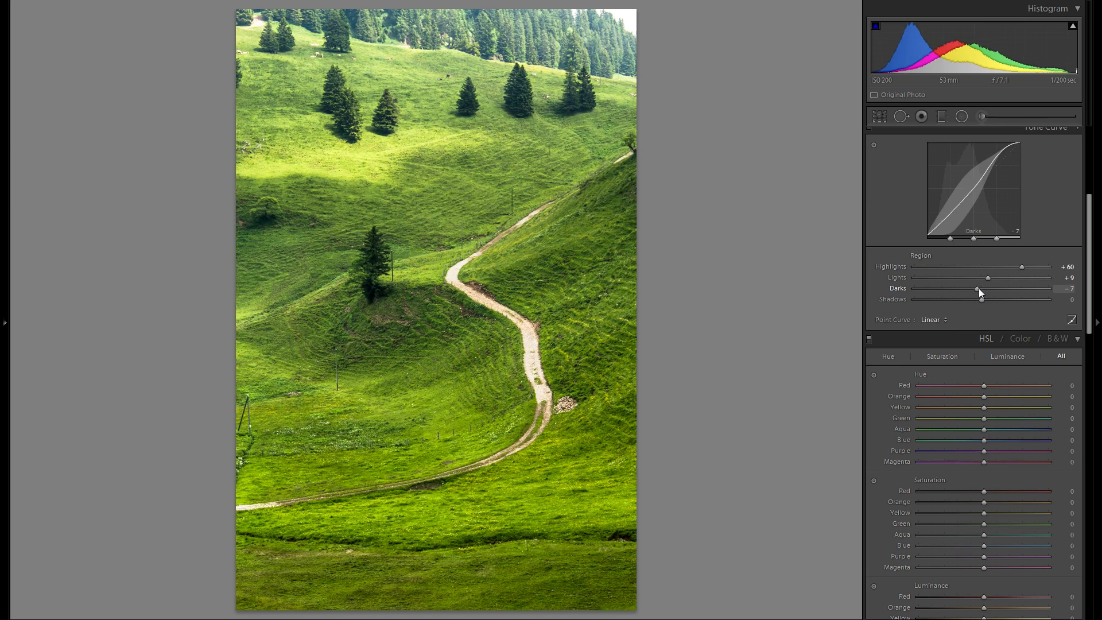
{"action": "left_click_drag", "start_coordinate": [978, 288], "coordinate": [997, 302]}
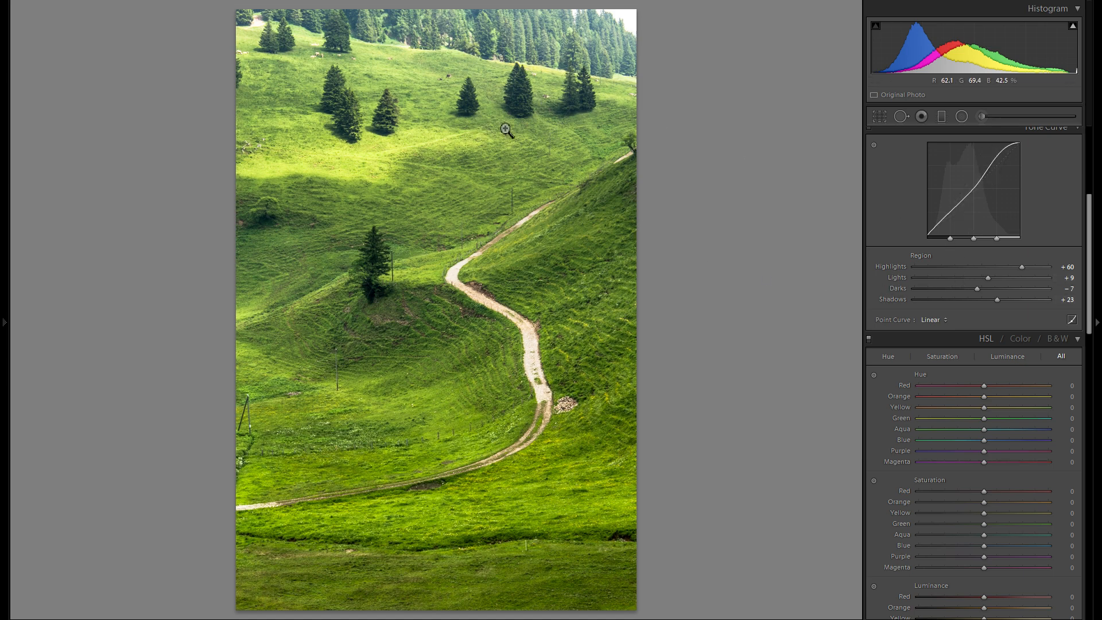
Step: Compare the point curve presets and apply Strong Contrast to the tone curve
{"action": "left_click", "coordinate": [935, 320]}
{"action": "left_click", "coordinate": [989, 346]}
{"action": "left_click", "coordinate": [943, 320]}
{"action": "left_click", "coordinate": [977, 334]}
{"action": "left_click", "coordinate": [930, 320]}
{"action": "left_click", "coordinate": [983, 356]}
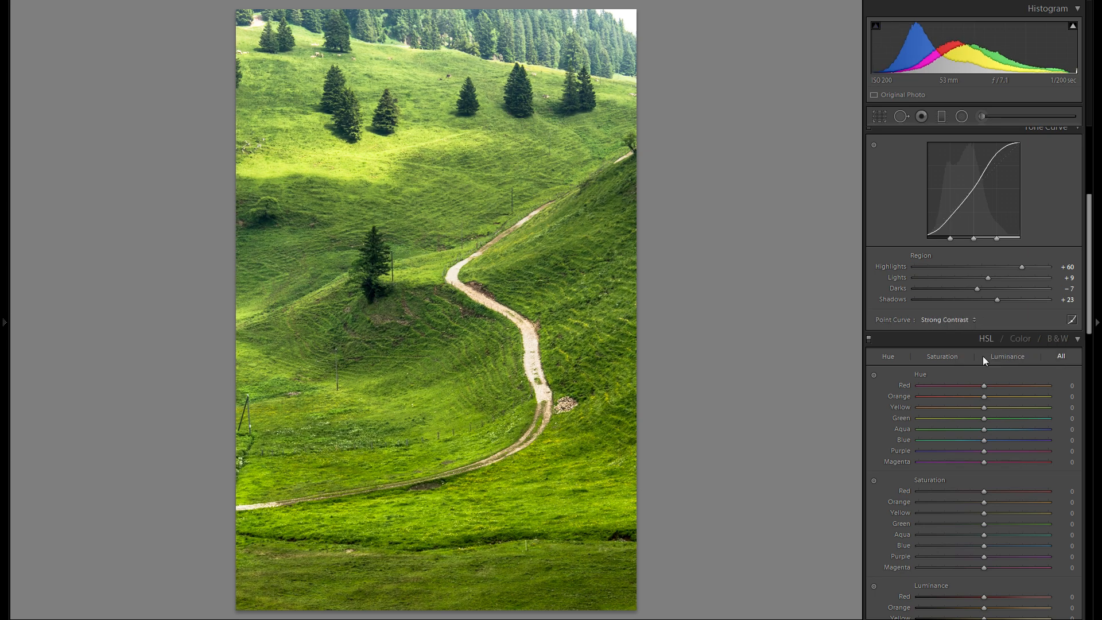
Step: Compare the Linear, Medium Contrast and Strong Contrast point curves and set the tone curve to Linear
{"action": "left_click", "coordinate": [948, 322]}
{"action": "left_click", "coordinate": [988, 347]}
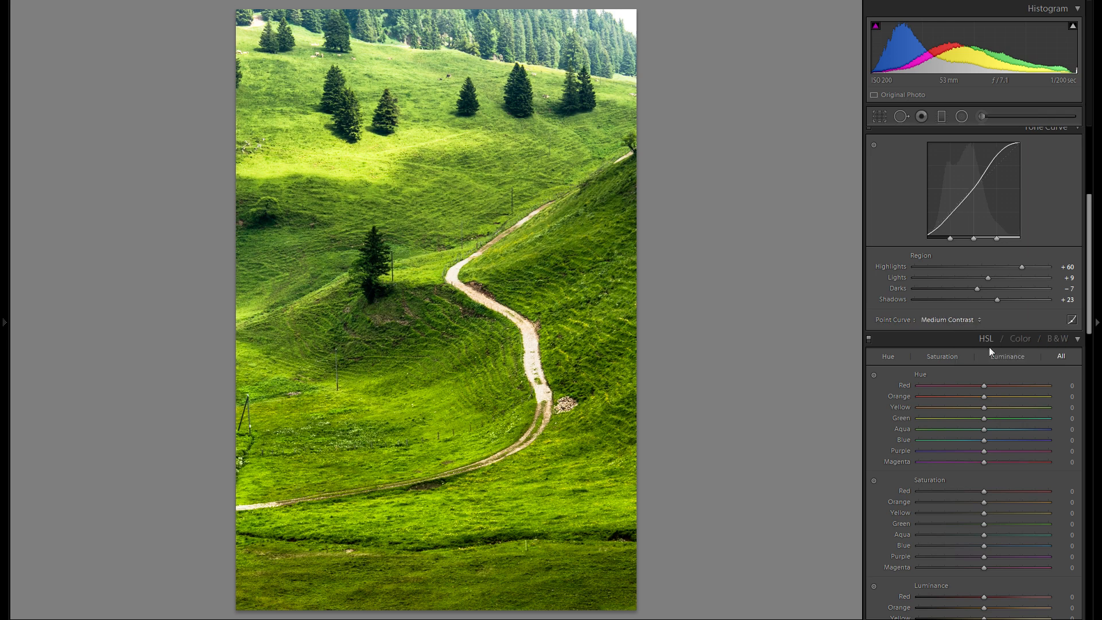
{"action": "left_click", "coordinate": [954, 320]}
{"action": "left_click", "coordinate": [977, 333]}
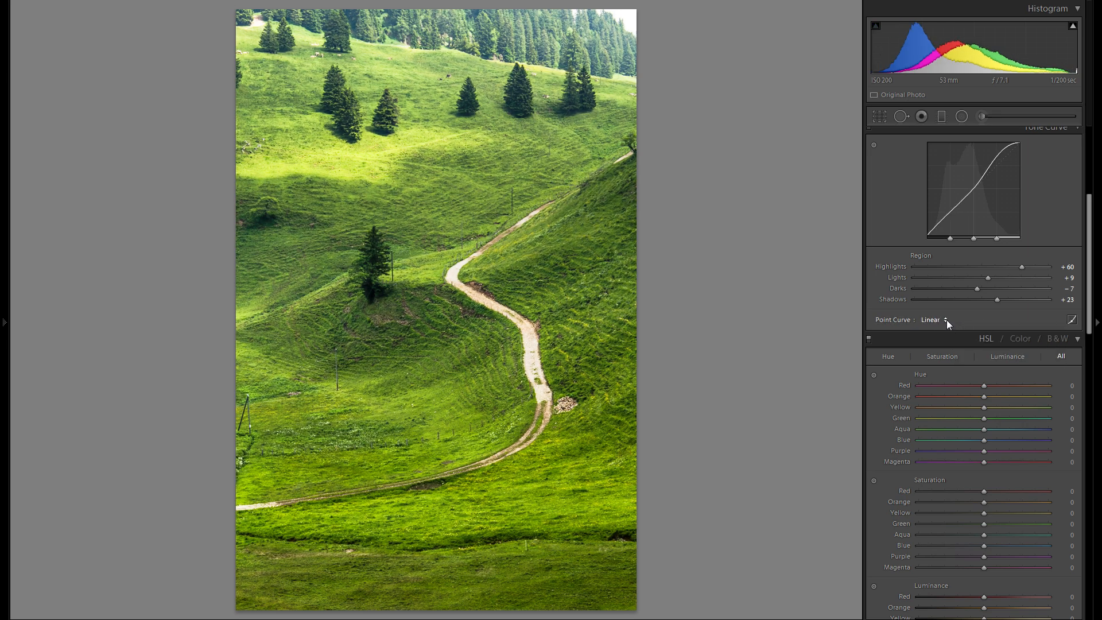
{"action": "left_click", "coordinate": [946, 319]}
{"action": "left_click", "coordinate": [983, 347]}
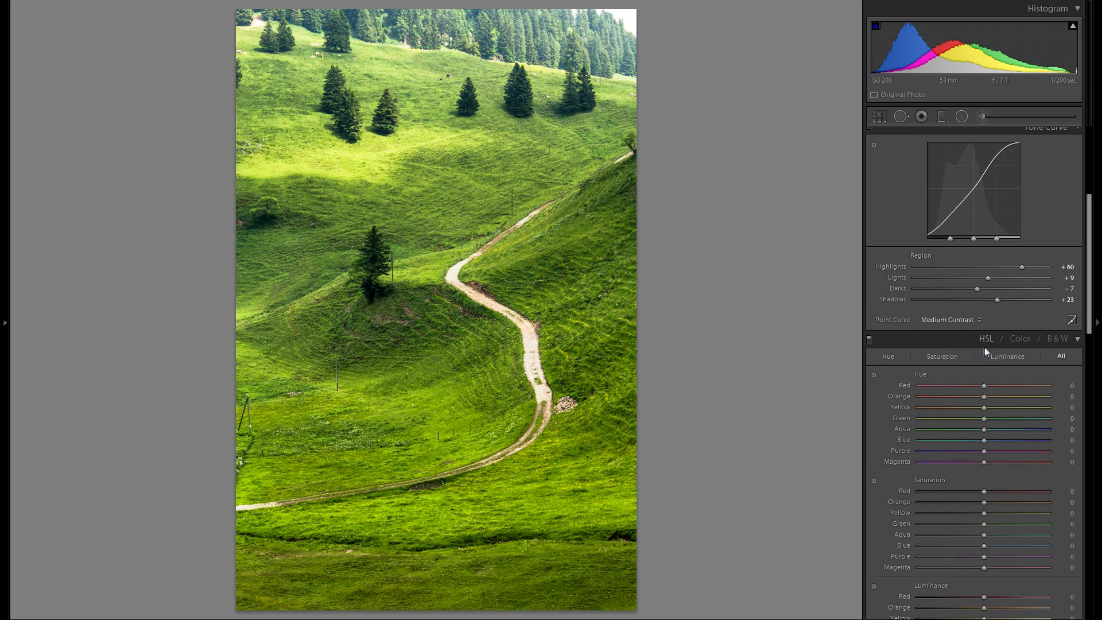
{"action": "left_click", "coordinate": [946, 320]}
{"action": "left_click", "coordinate": [980, 361]}
{"action": "left_click", "coordinate": [956, 320]}
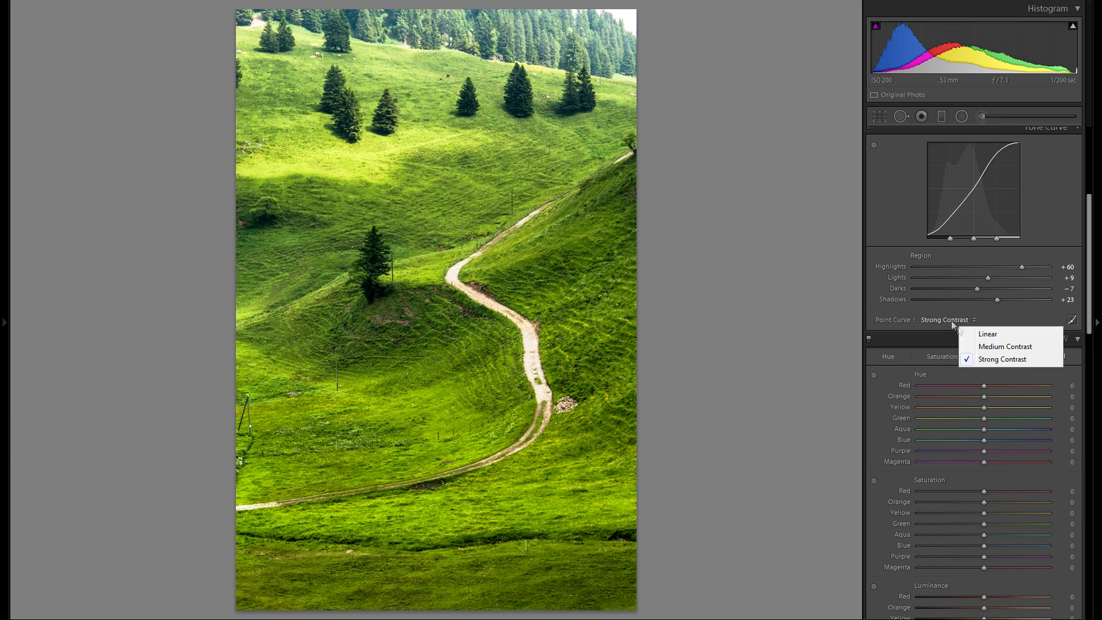
{"action": "left_click", "coordinate": [988, 347]}
{"action": "left_click", "coordinate": [962, 320]}
{"action": "left_click", "coordinate": [970, 332]}
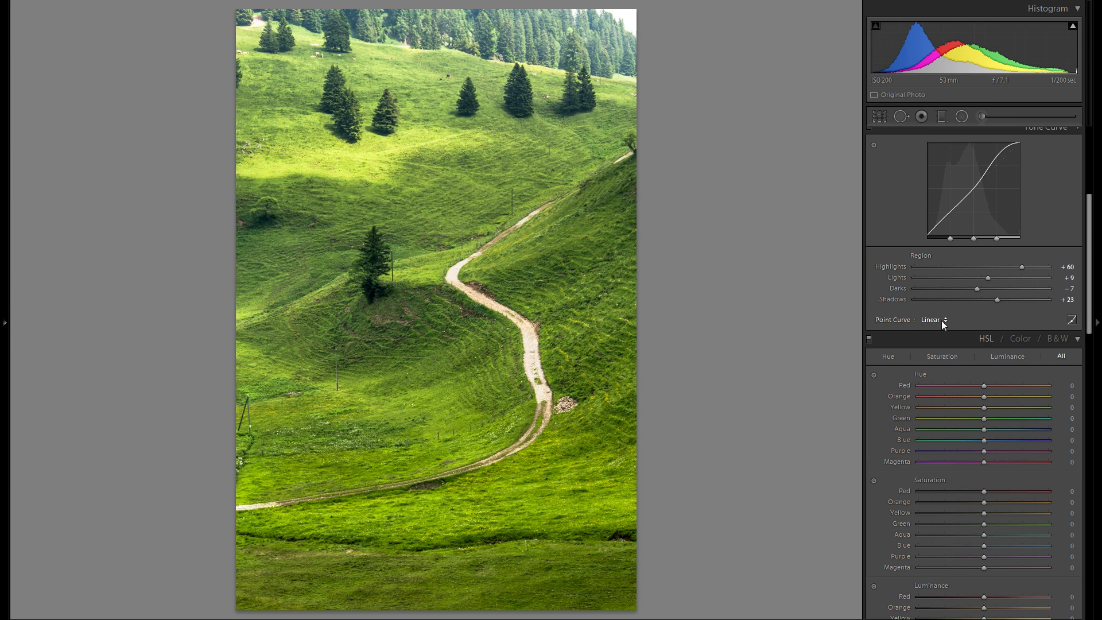
Step: Reduce the photo's overall Saturation to -19
{"action": "scroll", "coordinate": [970, 328], "scroll_direction": "up", "scroll_amount": 5}
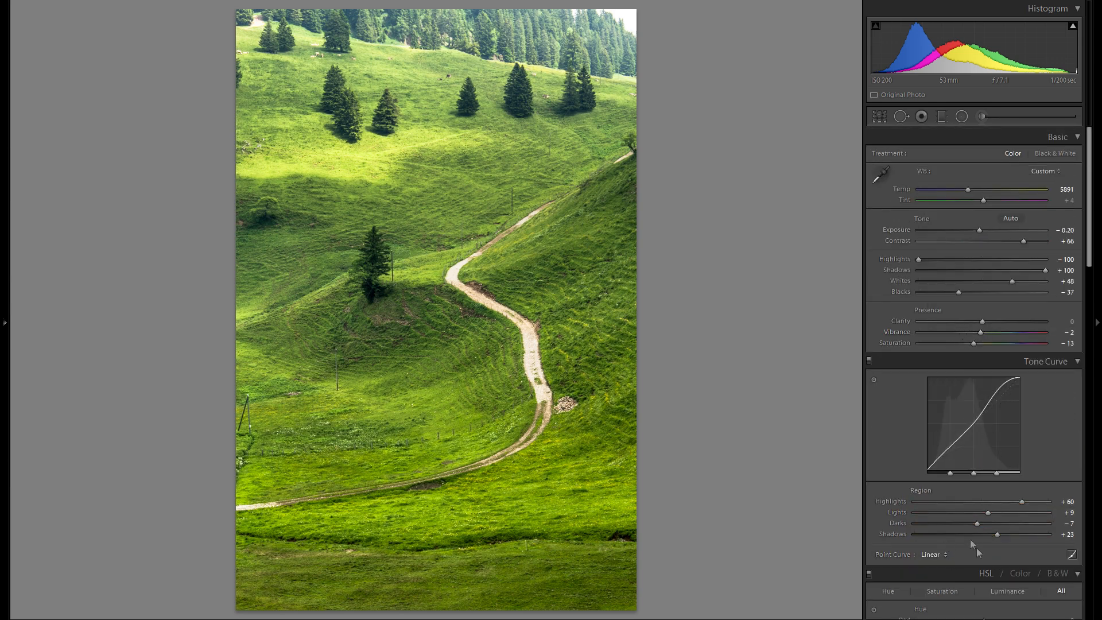
{"action": "scroll", "coordinate": [976, 548], "scroll_direction": "down", "scroll_amount": 3}
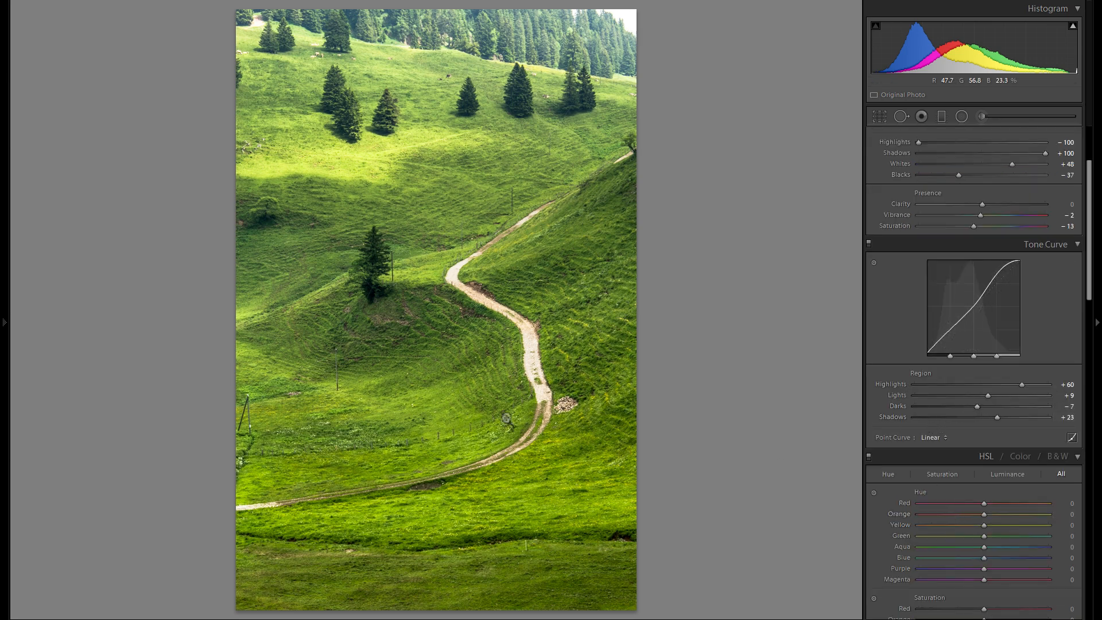
{"action": "scroll", "coordinate": [907, 361], "scroll_direction": "up", "scroll_amount": 3}
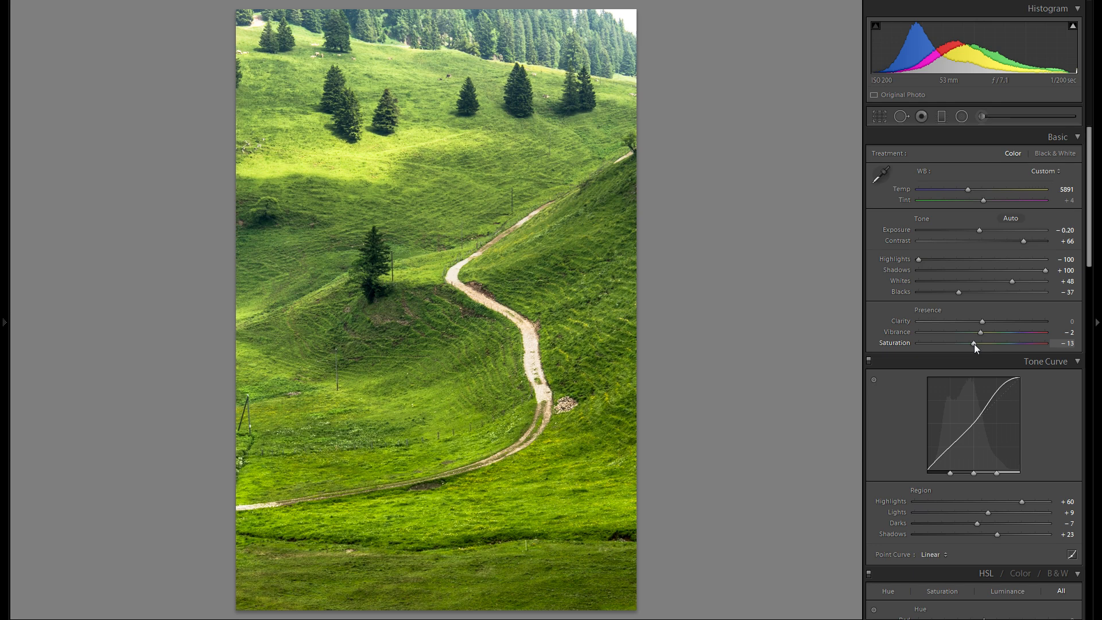
{"action": "left_click_drag", "start_coordinate": [973, 344], "coordinate": [972, 345]}
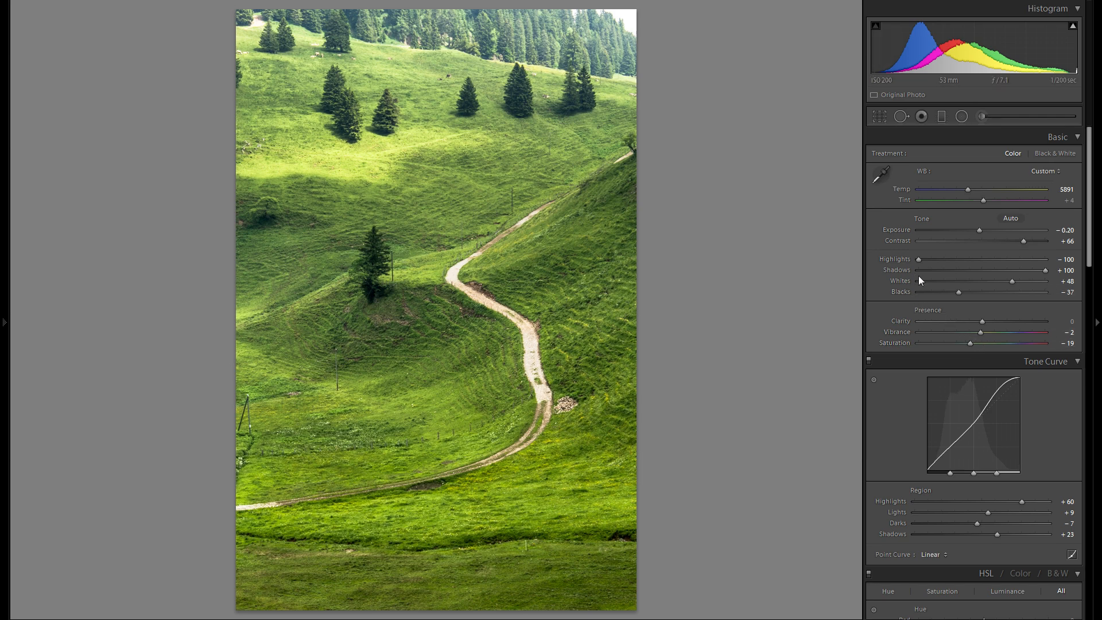
Step: Use the targeted adjustment on the grass to set Hue to Yellow -6 and Green -17, and Saturation to Yellow -1 and Green -3
{"action": "scroll", "coordinate": [918, 276], "scroll_direction": "down", "scroll_amount": 5}
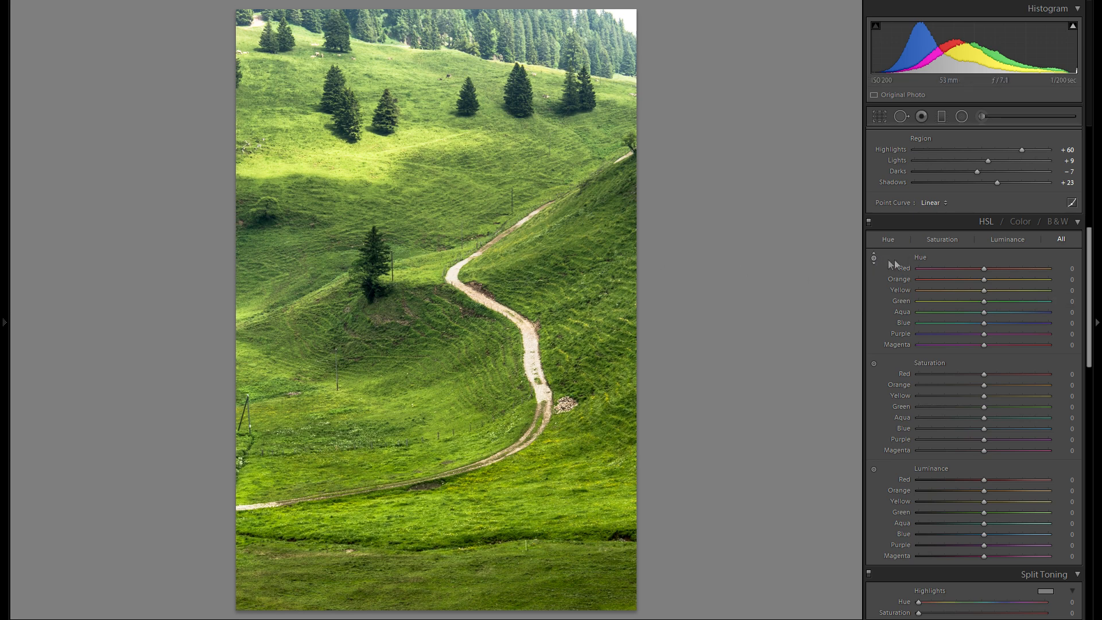
{"action": "left_click", "coordinate": [873, 258]}
{"action": "mouse_move", "coordinate": [431, 344]}
{"action": "left_mouse_down"}
{"action": "mouse_move", "coordinate": [430, 361]}
{"action": "mouse_move", "coordinate": [430, 304]}
{"action": "mouse_move", "coordinate": [430, 361]}
{"action": "left_mouse_up"}
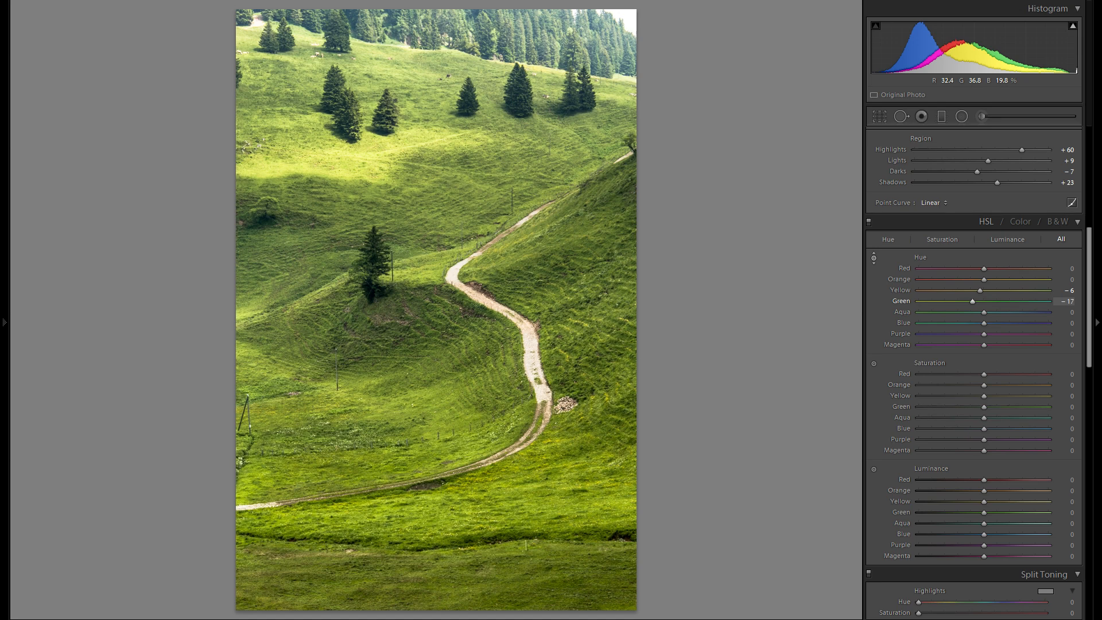
{"action": "left_click", "coordinate": [873, 364]}
{"action": "left_click_drag", "start_coordinate": [416, 388], "coordinate": [417, 390]}
Step: Brighten the grass with the targeted Luminance adjustment, setting Yellow to +7 and Green to +29
{"action": "left_click", "coordinate": [874, 469]}
{"action": "left_click_drag", "start_coordinate": [427, 343], "coordinate": [427, 310]}
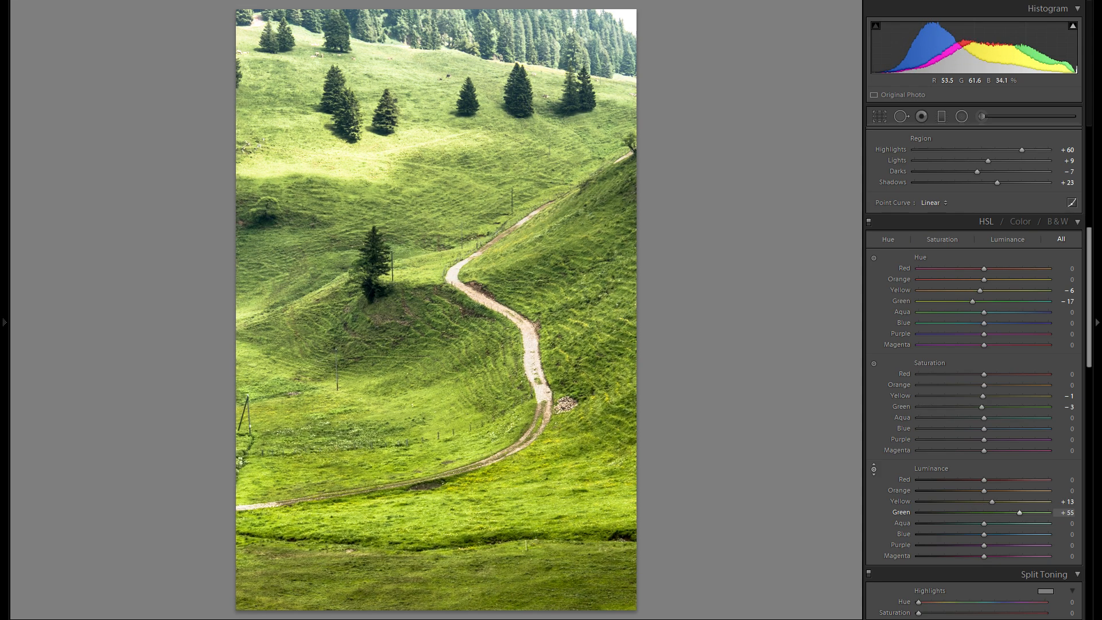
{"action": "mouse_move", "coordinate": [427, 310]}
{"action": "left_mouse_down"}
{"action": "mouse_move", "coordinate": [427, 339]}
{"action": "mouse_move", "coordinate": [427, 325]}
{"action": "left_mouse_up"}
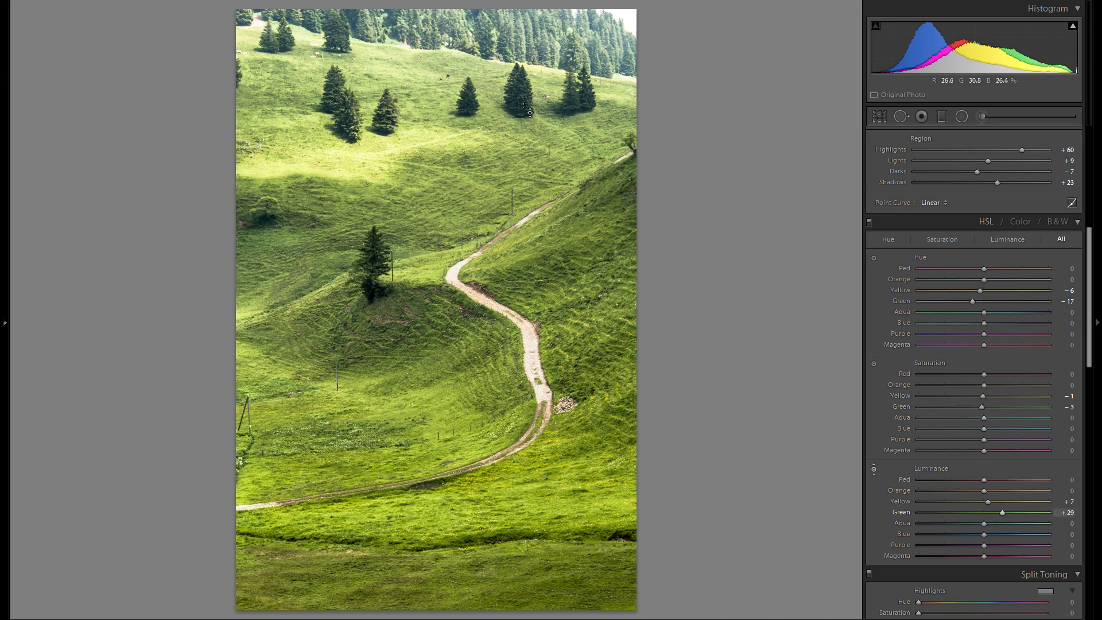
Step: Set the Exposure of the existing graduated filter pinned beside the lone tree to -0.63 and close the filter
{"action": "left_click", "coordinate": [941, 116]}
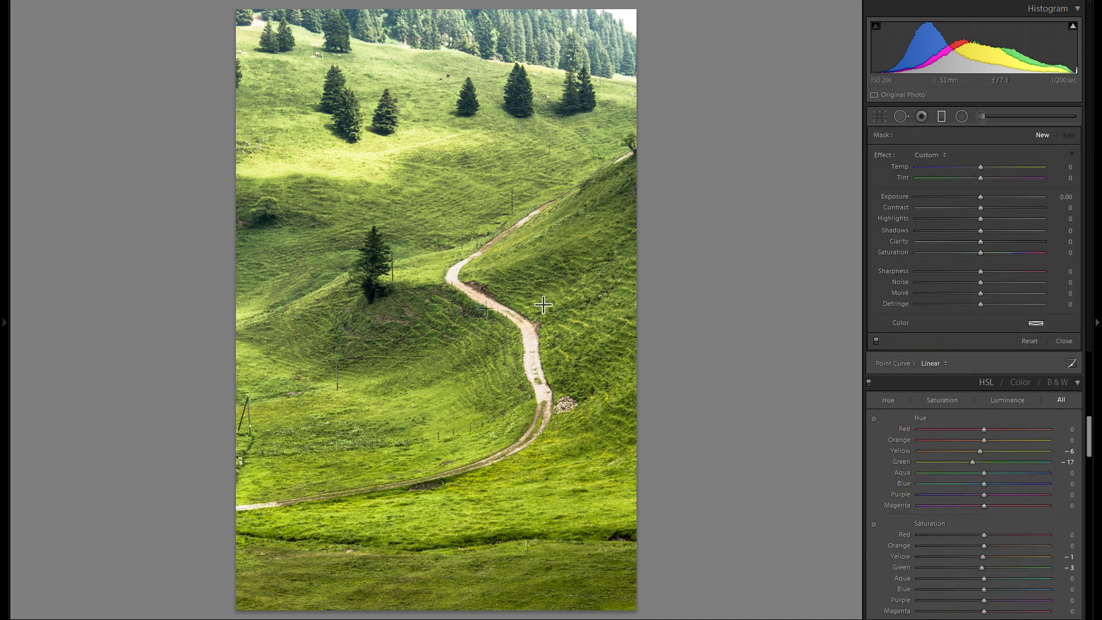
{"action": "left_click", "coordinate": [427, 254]}
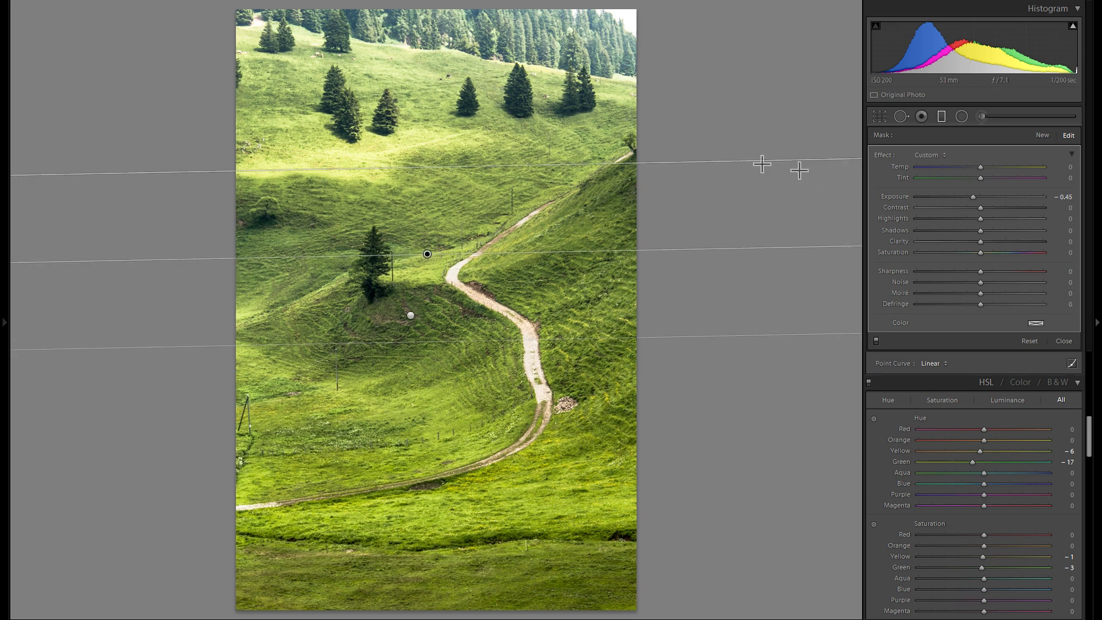
{"action": "left_click_drag", "start_coordinate": [974, 198], "coordinate": [972, 197]}
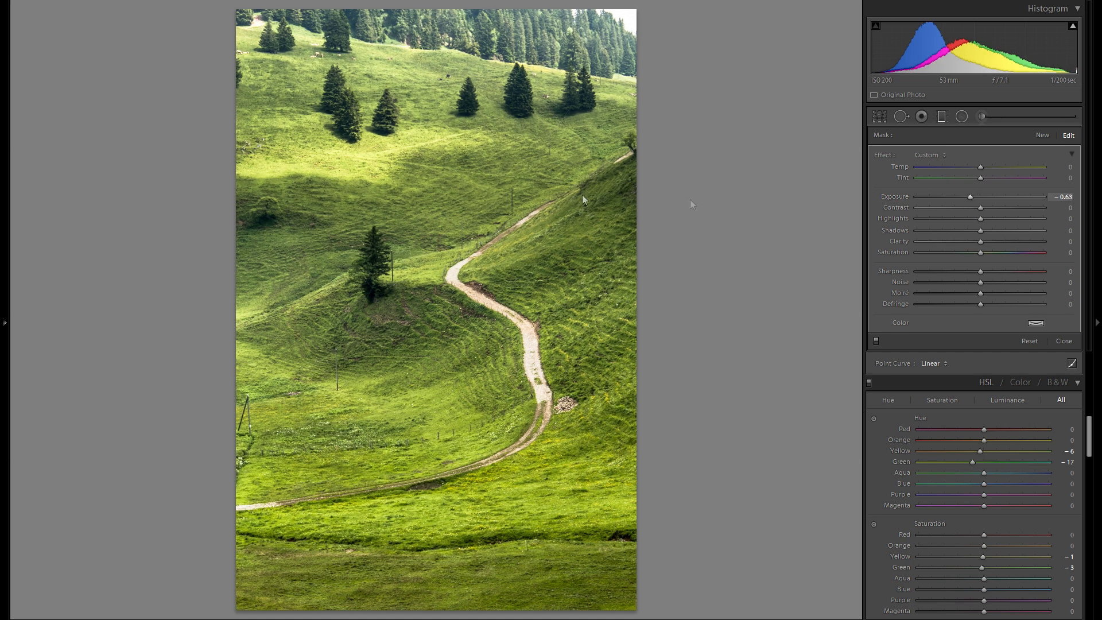
{"action": "left_click", "coordinate": [941, 117]}
Step: Set the split toning Hue for the highlights to 42 and review the earlier adjustments
{"action": "scroll", "coordinate": [949, 349], "scroll_direction": "down", "scroll_amount": 3}
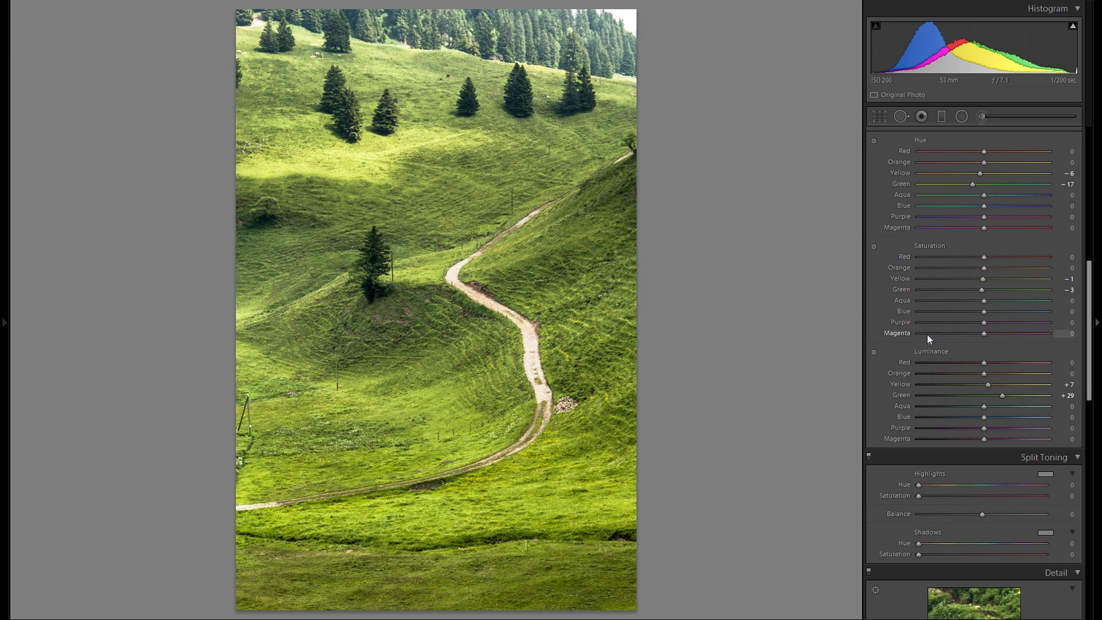
{"action": "scroll", "coordinate": [928, 336], "scroll_direction": "up", "scroll_amount": 3}
{"action": "scroll", "coordinate": [956, 269], "scroll_direction": "down", "scroll_amount": 6}
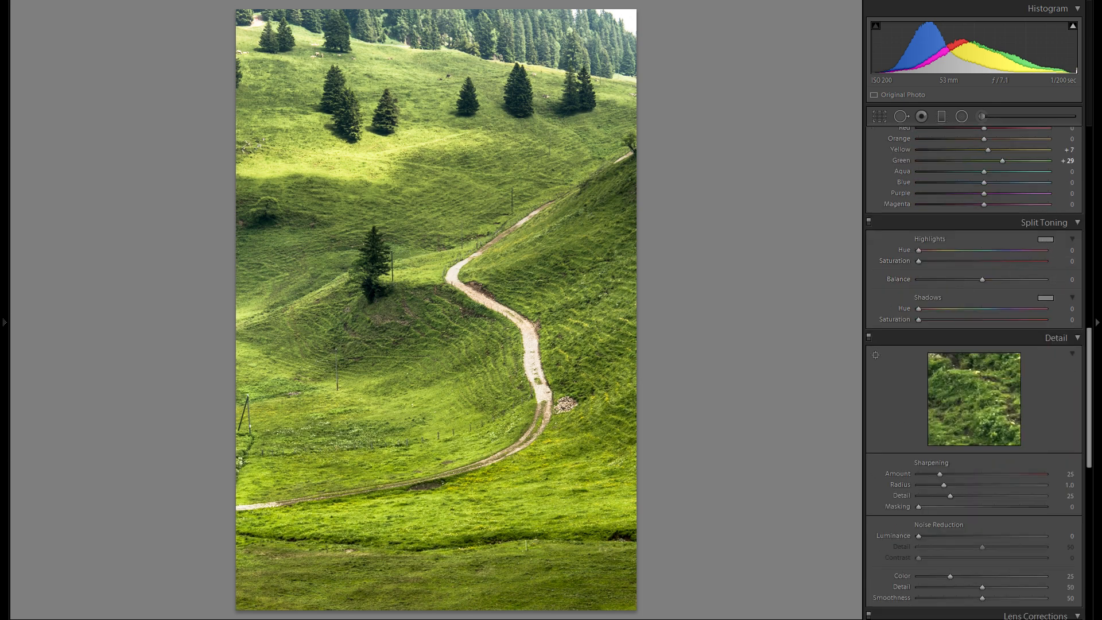
{"action": "left_click_drag", "start_coordinate": [918, 250], "coordinate": [934, 250]}
{"action": "mouse_move", "coordinate": [918, 261]}
{"action": "left_mouse_down"}
{"action": "mouse_move", "coordinate": [989, 261]}
{"action": "mouse_move", "coordinate": [932, 250]}
{"action": "mouse_move", "coordinate": [1022, 251]}
{"action": "mouse_move", "coordinate": [920, 251]}
{"action": "mouse_move", "coordinate": [971, 251]}
{"action": "mouse_move", "coordinate": [918, 261]}
{"action": "left_mouse_up"}
{"action": "scroll", "coordinate": [982, 277], "scroll_direction": "up", "scroll_amount": 8}
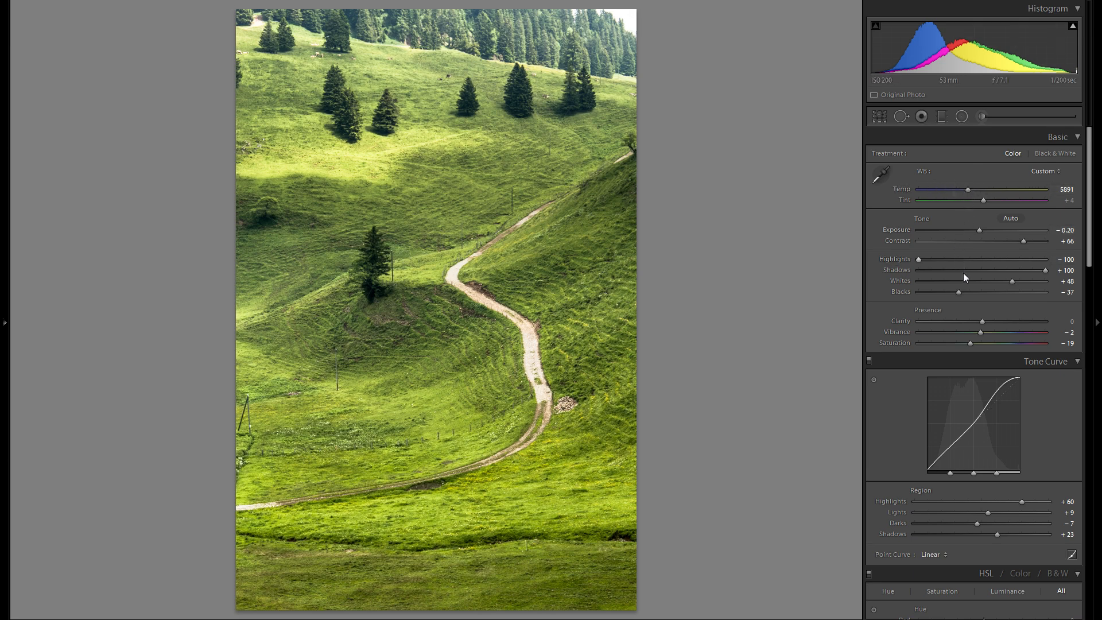
{"action": "scroll", "coordinate": [962, 271], "scroll_direction": "down", "scroll_amount": 3}
{"action": "scroll", "coordinate": [972, 195], "scroll_direction": "up", "scroll_amount": 3}
{"action": "scroll", "coordinate": [997, 274], "scroll_direction": "down", "scroll_amount": 15}
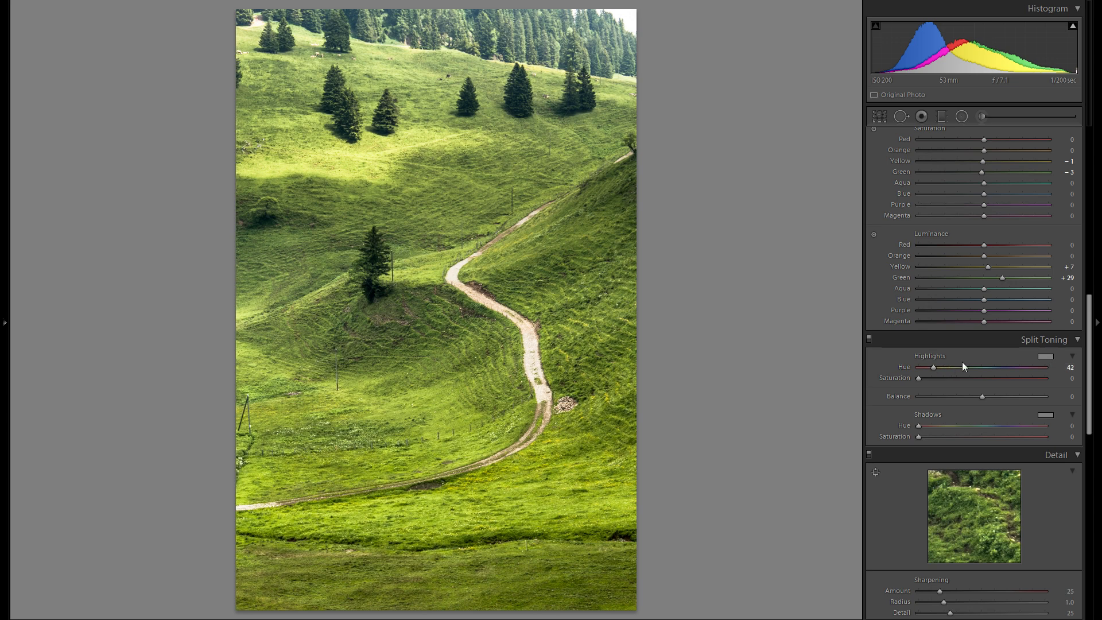
Step: Tint the split toning highlights with Hue 46 and Saturation 13
{"action": "left_click", "coordinate": [1047, 357]}
{"action": "left_click_drag", "start_coordinate": [974, 378], "coordinate": [1016, 379]}
{"action": "left_click_drag", "start_coordinate": [931, 368], "coordinate": [933, 368]}
{"action": "left_click_drag", "start_coordinate": [1017, 378], "coordinate": [951, 378]}
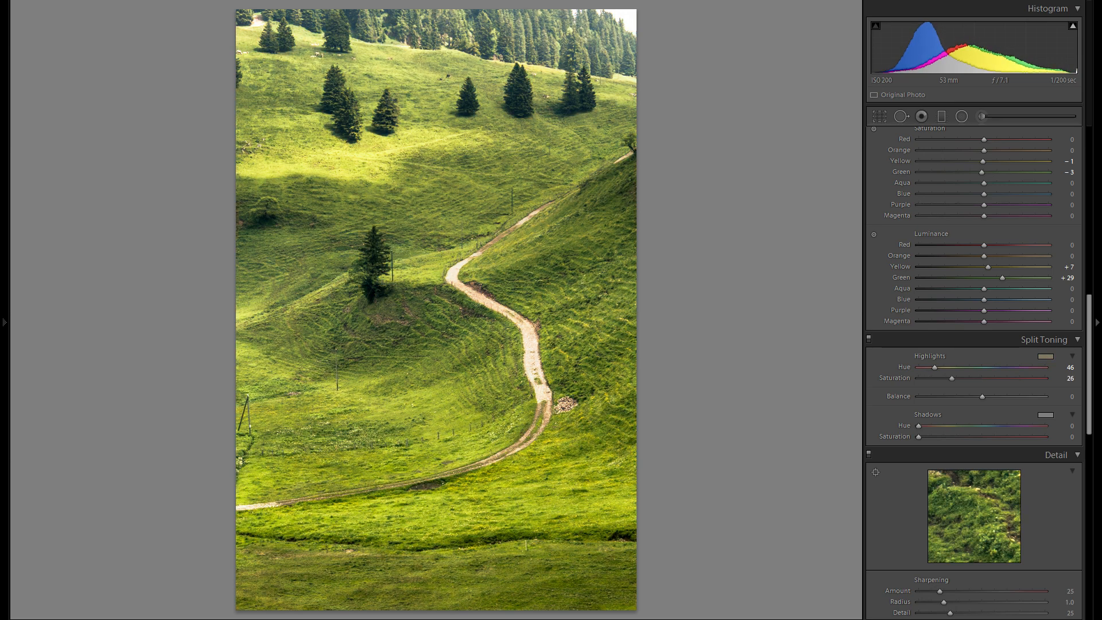
{"action": "mouse_move", "coordinate": [951, 378]}
{"action": "left_mouse_down"}
{"action": "mouse_move", "coordinate": [919, 379]}
{"action": "mouse_move", "coordinate": [930, 379]}
{"action": "left_mouse_up"}
Step: Try a color tint on the split toning shadows, then return their Hue and Saturation to 0
{"action": "scroll", "coordinate": [982, 375], "scroll_direction": "down", "scroll_amount": 3}
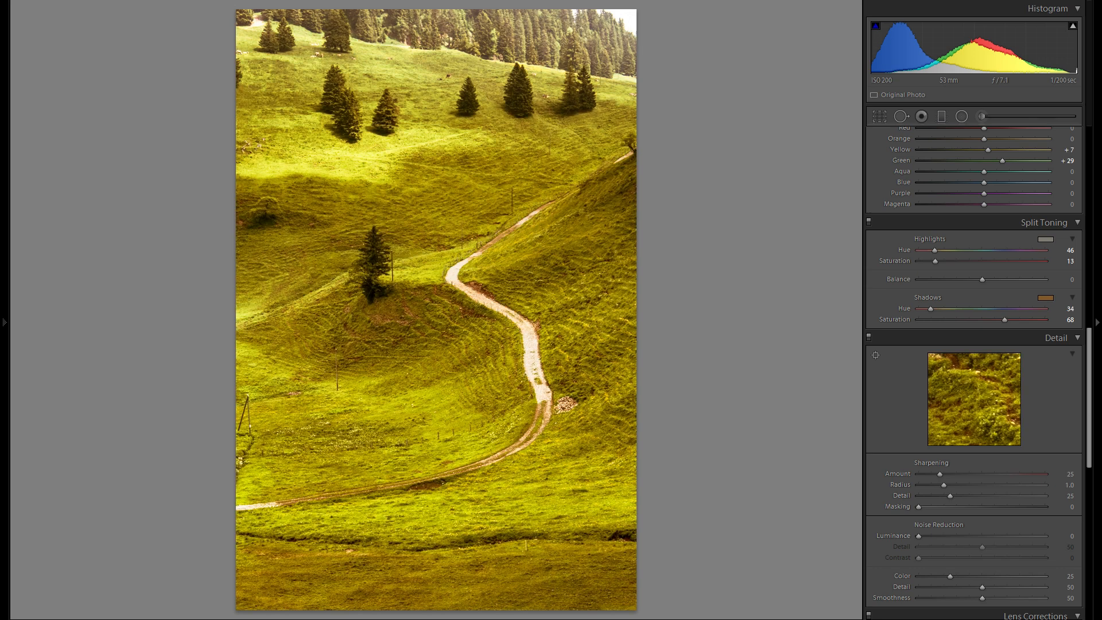
{"action": "left_click_drag", "start_coordinate": [1005, 319], "coordinate": [932, 309]}
{"action": "mouse_move", "coordinate": [921, 320]}
{"action": "left_mouse_down"}
{"action": "mouse_move", "coordinate": [993, 319]}
{"action": "mouse_move", "coordinate": [937, 309]}
{"action": "left_mouse_up"}
{"action": "left_click_drag", "start_coordinate": [993, 320], "coordinate": [934, 309]}
{"action": "left_click_drag", "start_coordinate": [926, 320], "coordinate": [918, 320]}
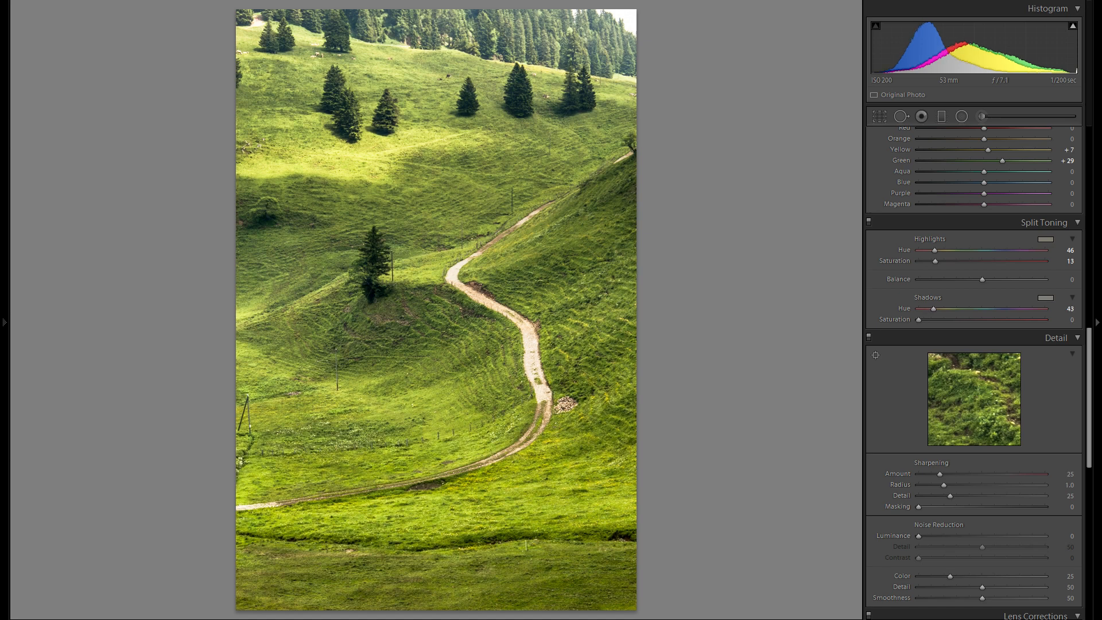
{"action": "left_click_drag", "start_coordinate": [933, 309], "coordinate": [916, 311]}
Step: Examine the detail of the dirt path and the grassy slope at close range
{"action": "scroll", "coordinate": [910, 298], "scroll_direction": "down", "scroll_amount": 3}
{"action": "left_click", "coordinate": [461, 402]}
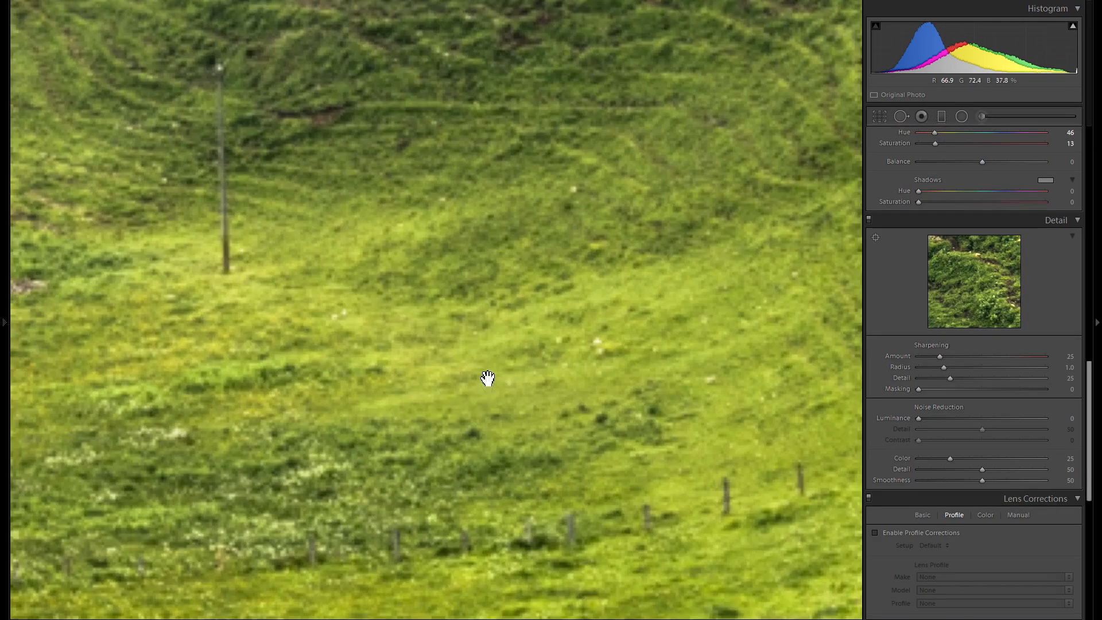
{"action": "left_click_drag", "start_coordinate": [650, 168], "coordinate": [392, 414]}
{"action": "left_click_drag", "start_coordinate": [533, 287], "coordinate": [334, 370]}
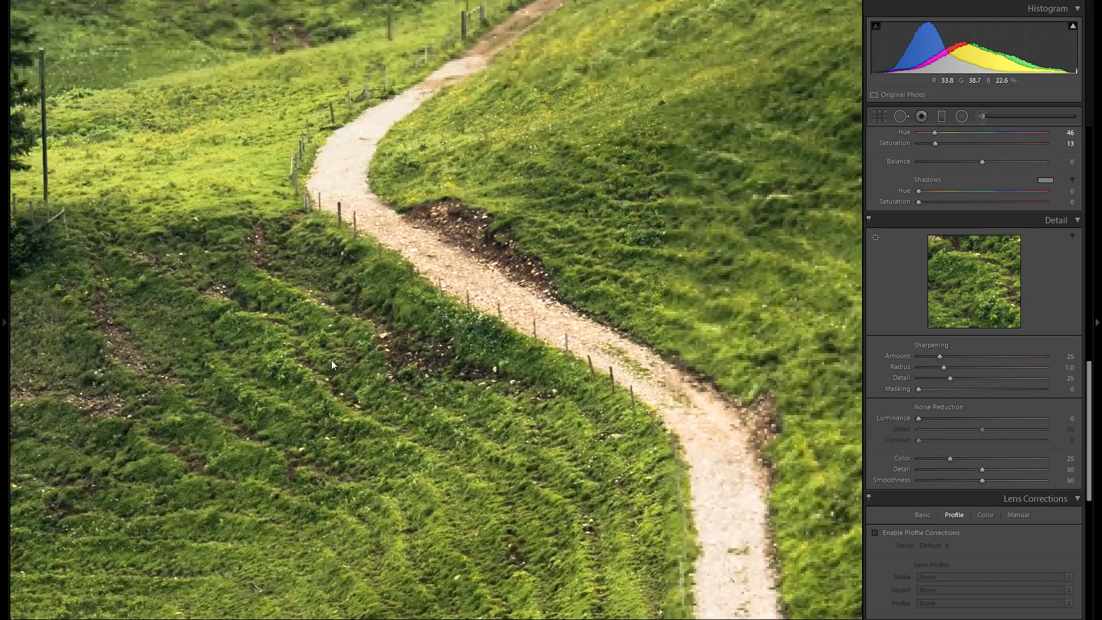
{"action": "left_click_drag", "start_coordinate": [366, 279], "coordinate": [337, 326]}
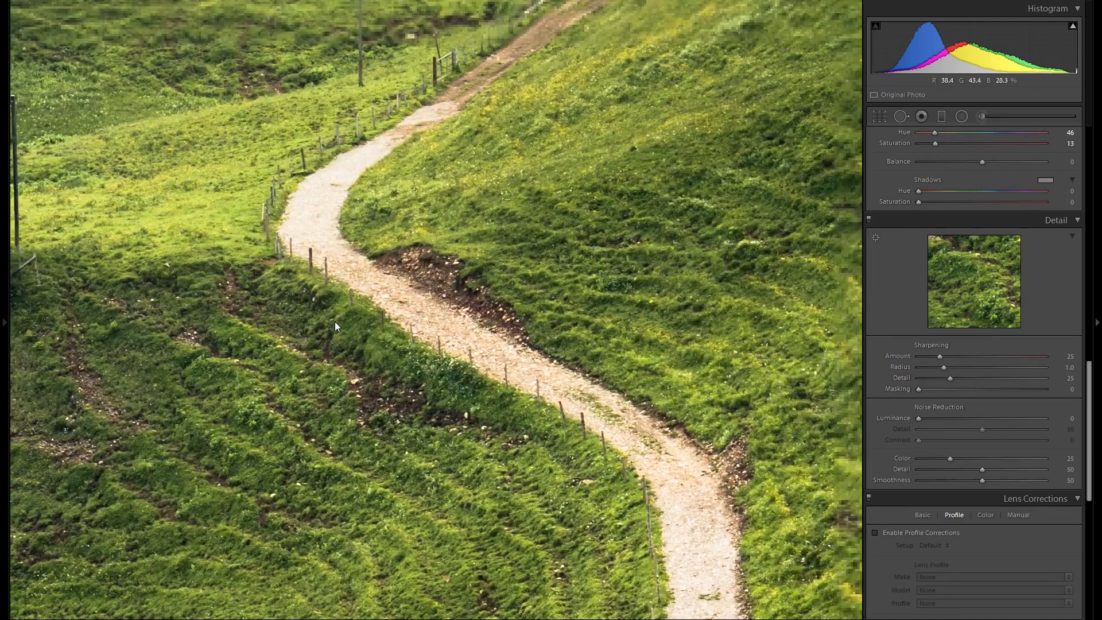
{"action": "left_click_drag", "start_coordinate": [378, 393], "coordinate": [354, 286]}
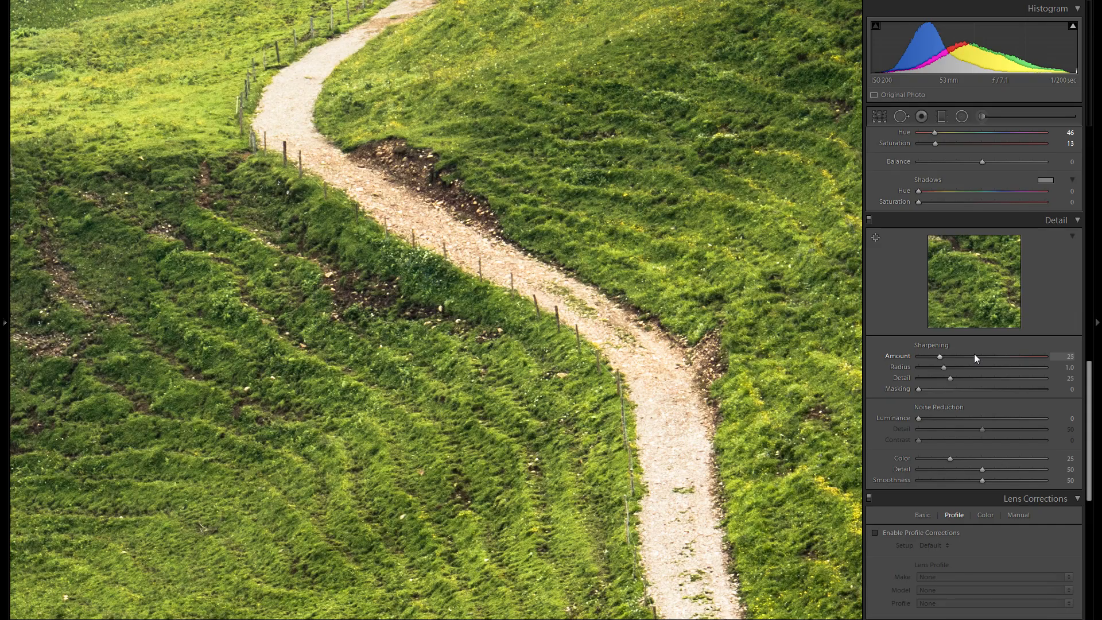
{"action": "left_click_drag", "start_coordinate": [440, 374], "coordinate": [640, 283]}
{"action": "left_click_drag", "start_coordinate": [466, 329], "coordinate": [602, 326]}
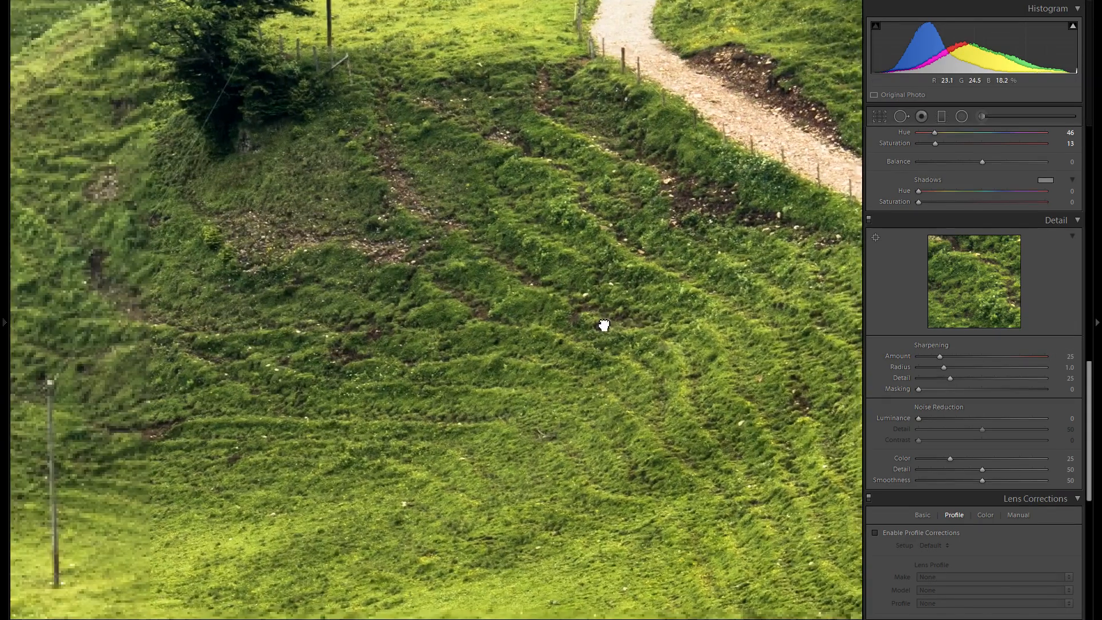
Step: Try a sharpening Amount of 150 and inspect its effect on the grass near the lone tree
{"action": "left_click_drag", "start_coordinate": [1020, 357], "coordinate": [1034, 360]}
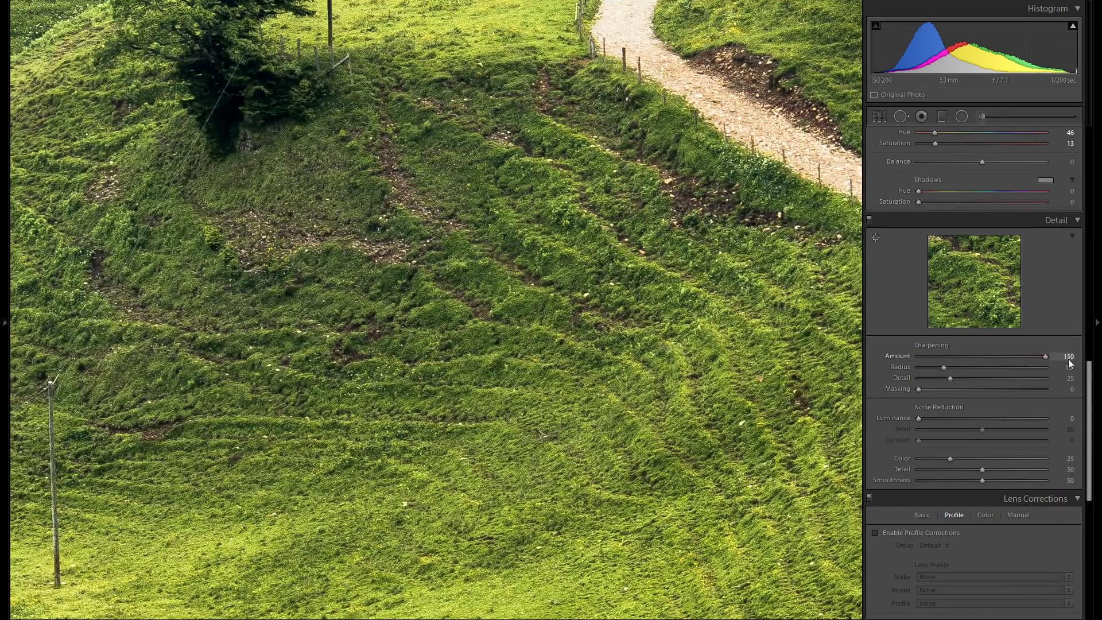
{"action": "left_click_drag", "start_coordinate": [633, 264], "coordinate": [566, 464]}
{"action": "left_click_drag", "start_coordinate": [556, 341], "coordinate": [760, 348]}
{"action": "left_click_drag", "start_coordinate": [394, 453], "coordinate": [634, 278]}
{"action": "left_click_drag", "start_coordinate": [498, 423], "coordinate": [234, 279]}
{"action": "left_click_drag", "start_coordinate": [546, 349], "coordinate": [423, 458]}
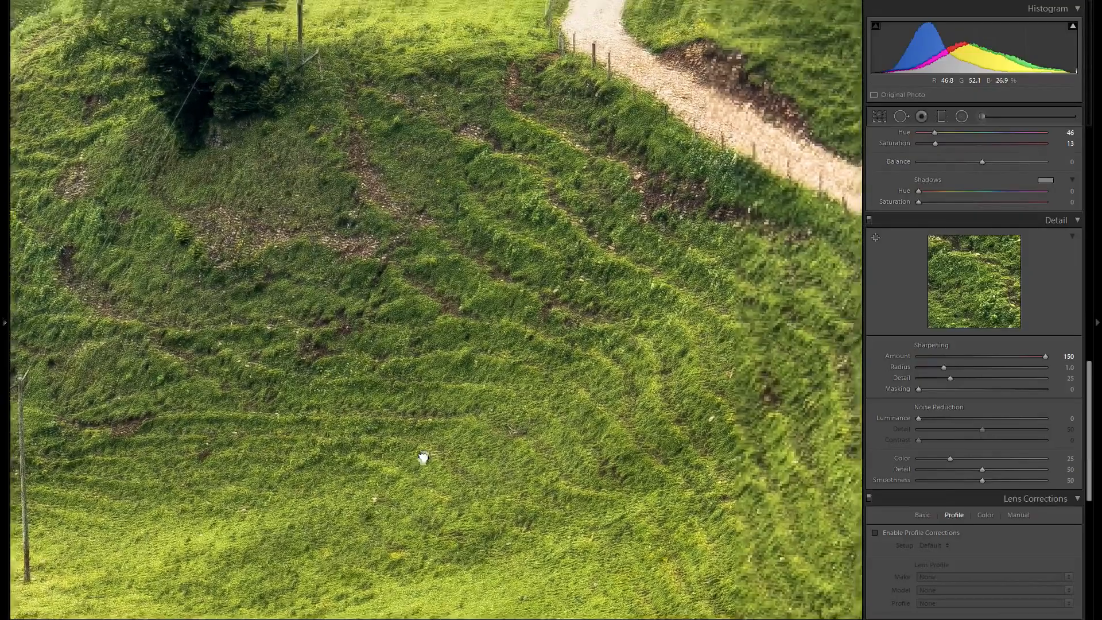
Step: Set the sharpening Amount to 49 and return to the full view of the photo
{"action": "double_click", "coordinate": [898, 359]}
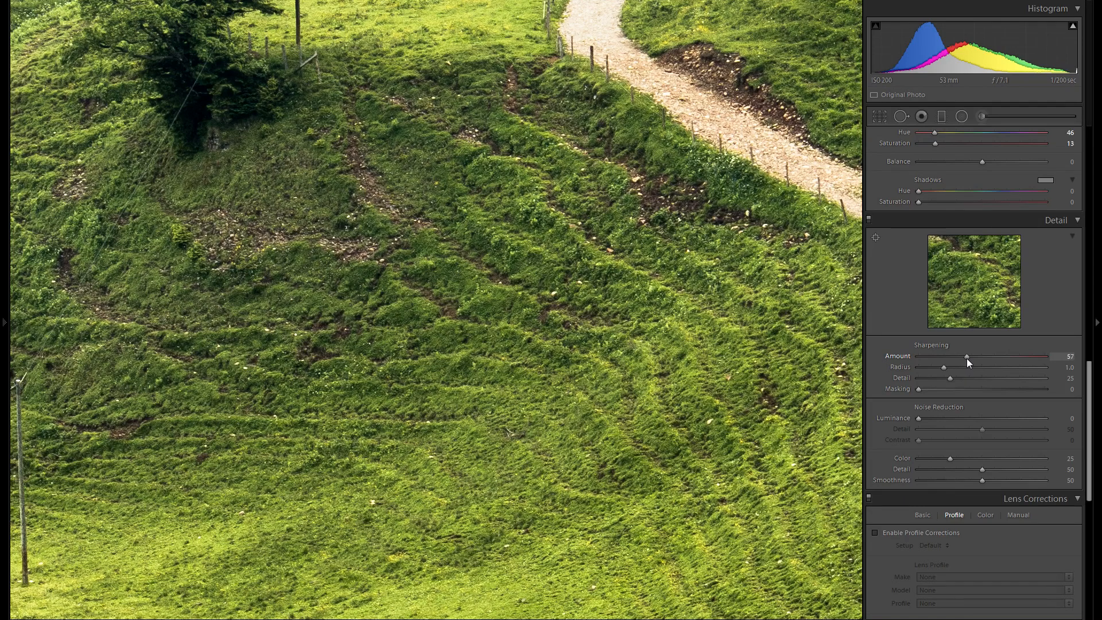
{"action": "left_click_drag", "start_coordinate": [959, 361], "coordinate": [960, 362]}
{"action": "left_click", "coordinate": [597, 343]}
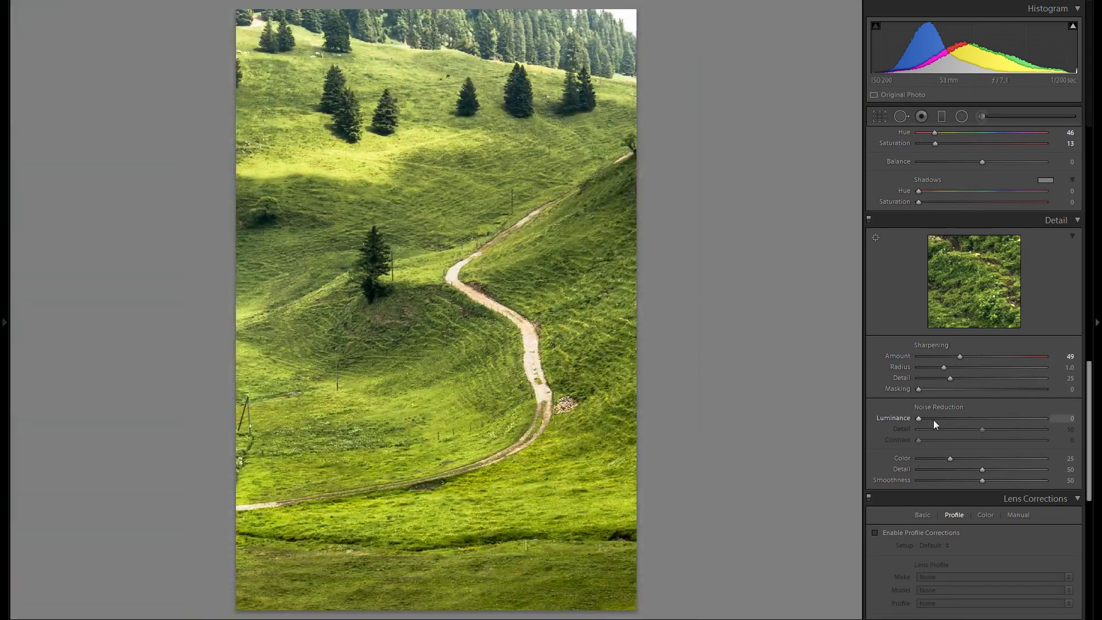
Step: Set the sharpening Masking to 69 and check the hillside detail up close
{"action": "left_click_drag", "start_coordinate": [925, 389], "coordinate": [1017, 389]}
{"action": "left_click_drag", "start_coordinate": [1019, 389], "coordinate": [1008, 390]}
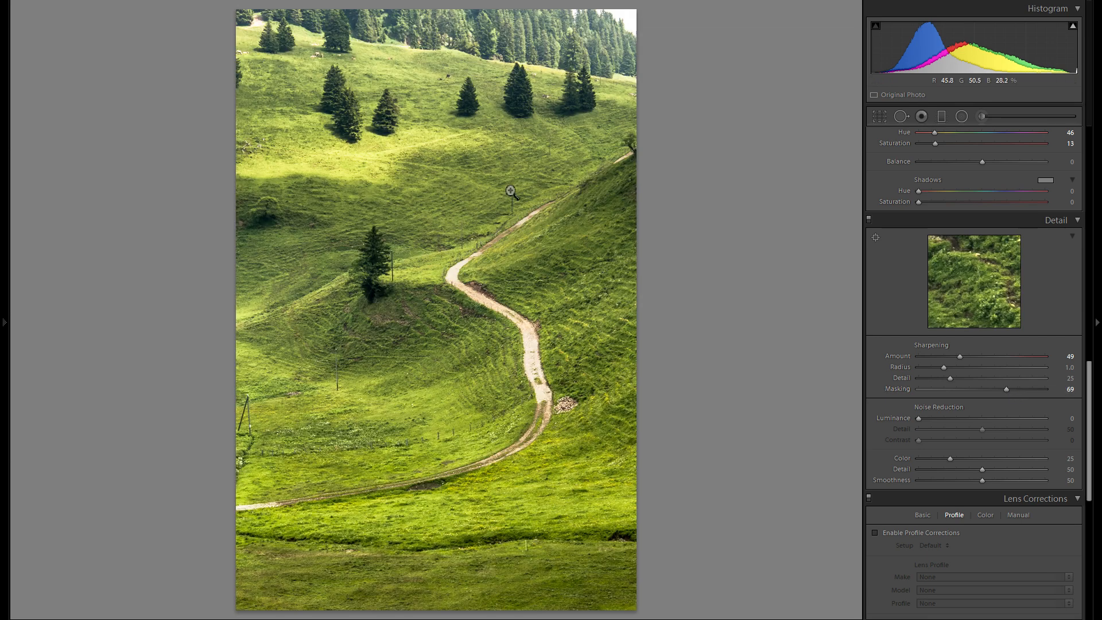
{"action": "left_click", "coordinate": [434, 363]}
{"action": "left_click_drag", "start_coordinate": [425, 247], "coordinate": [576, 465]}
{"action": "left_click_drag", "start_coordinate": [430, 278], "coordinate": [475, 345]}
{"action": "left_click_drag", "start_coordinate": [582, 299], "coordinate": [380, 381]}
{"action": "left_click_drag", "start_coordinate": [565, 320], "coordinate": [446, 400]}
{"action": "left_click", "coordinate": [752, 391]}
Step: Set the sharpening Masking to 36 and check the grass and path at close range
{"action": "left_click_drag", "start_coordinate": [1007, 390], "coordinate": [968, 388]}
{"action": "left_click", "coordinate": [440, 402]}
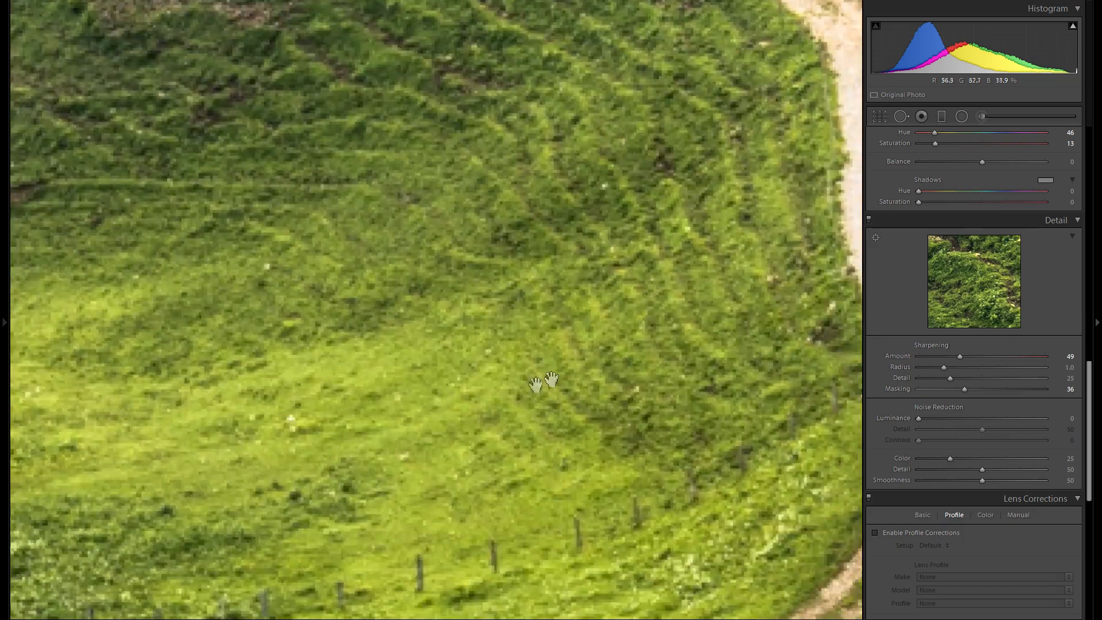
{"action": "left_click_drag", "start_coordinate": [399, 84], "coordinate": [482, 359]}
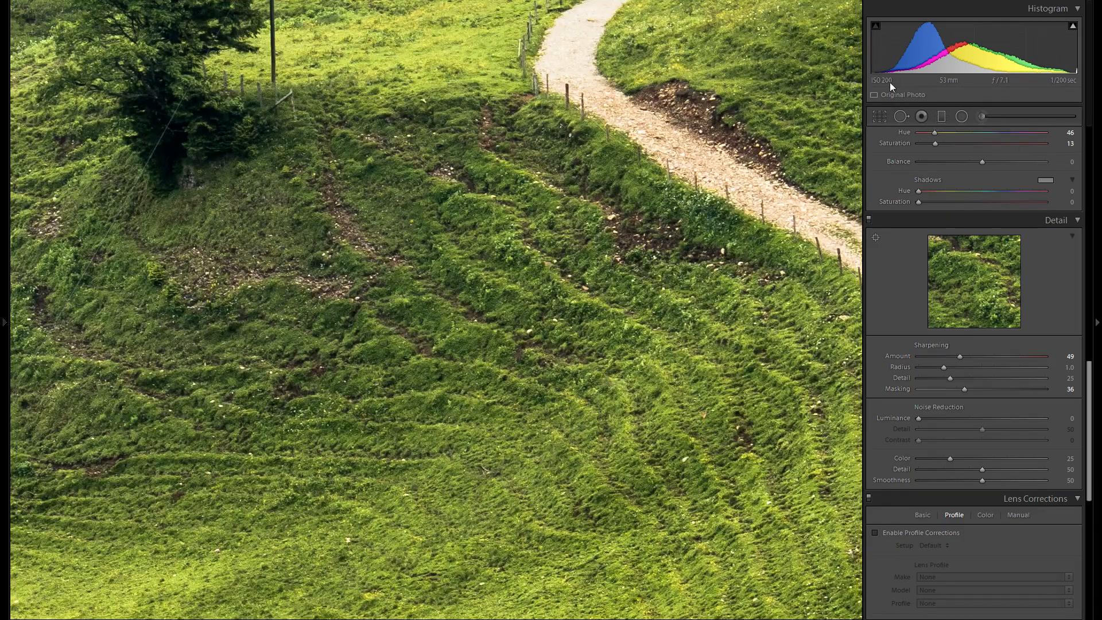
Step: Inspect the grass and conifers on the upper slope at close range for color noise
{"action": "left_click_drag", "start_coordinate": [196, 83], "coordinate": [599, 265]}
{"action": "left_click", "coordinate": [601, 264]}
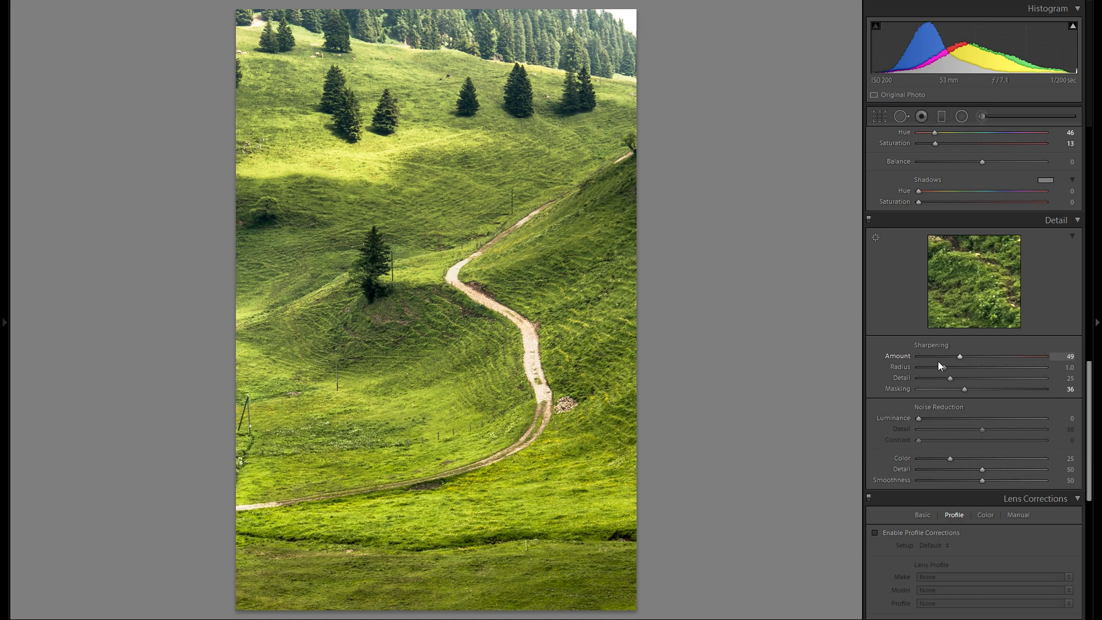
{"action": "scroll", "coordinate": [942, 366], "scroll_direction": "down", "scroll_amount": 3}
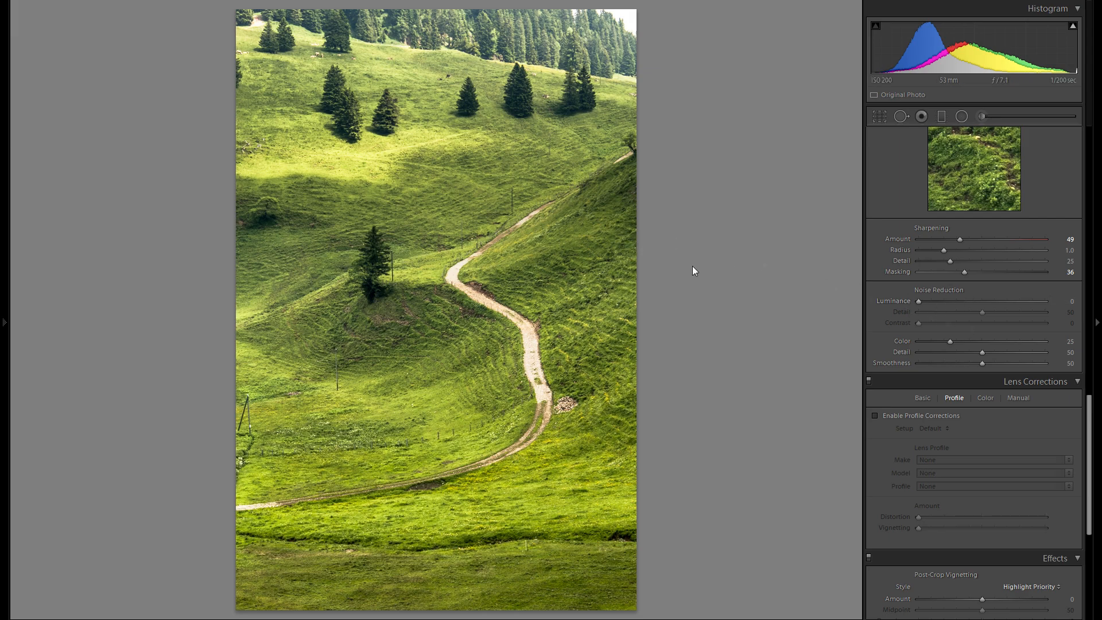
{"action": "left_click", "coordinate": [620, 196]}
{"action": "left_click_drag", "start_coordinate": [540, 231], "coordinate": [577, 383]}
{"action": "left_click_drag", "start_coordinate": [426, 229], "coordinate": [571, 333]}
{"action": "left_click_drag", "start_coordinate": [413, 297], "coordinate": [632, 391]}
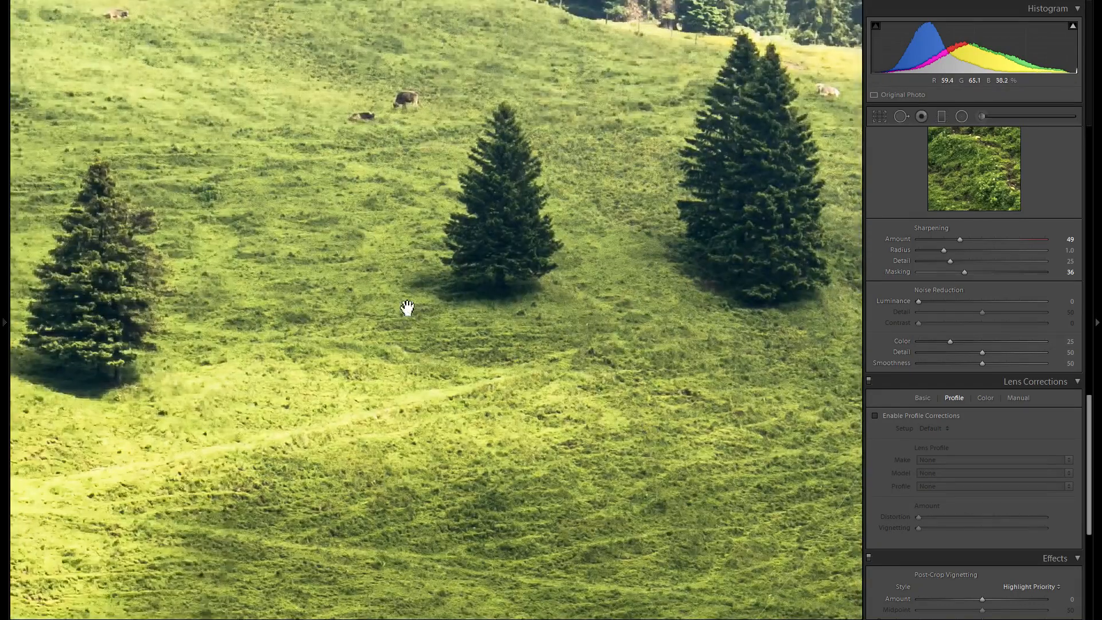
{"action": "left_click_drag", "start_coordinate": [407, 308], "coordinate": [572, 416]}
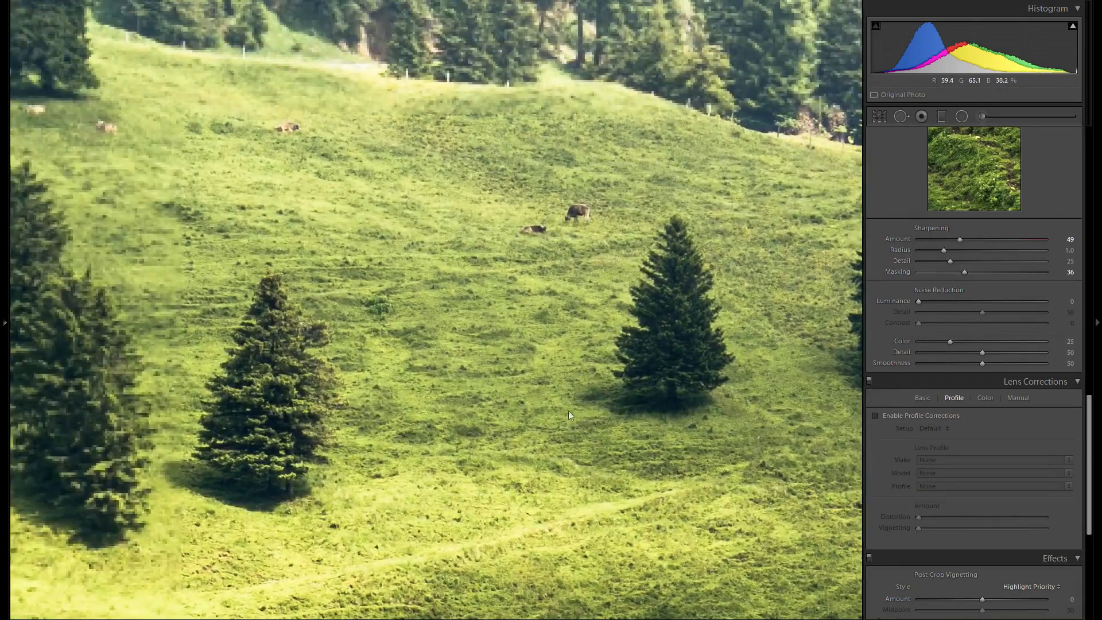
{"action": "left_click_drag", "start_coordinate": [388, 340], "coordinate": [570, 386]}
{"action": "left_click_drag", "start_coordinate": [396, 362], "coordinate": [514, 385]}
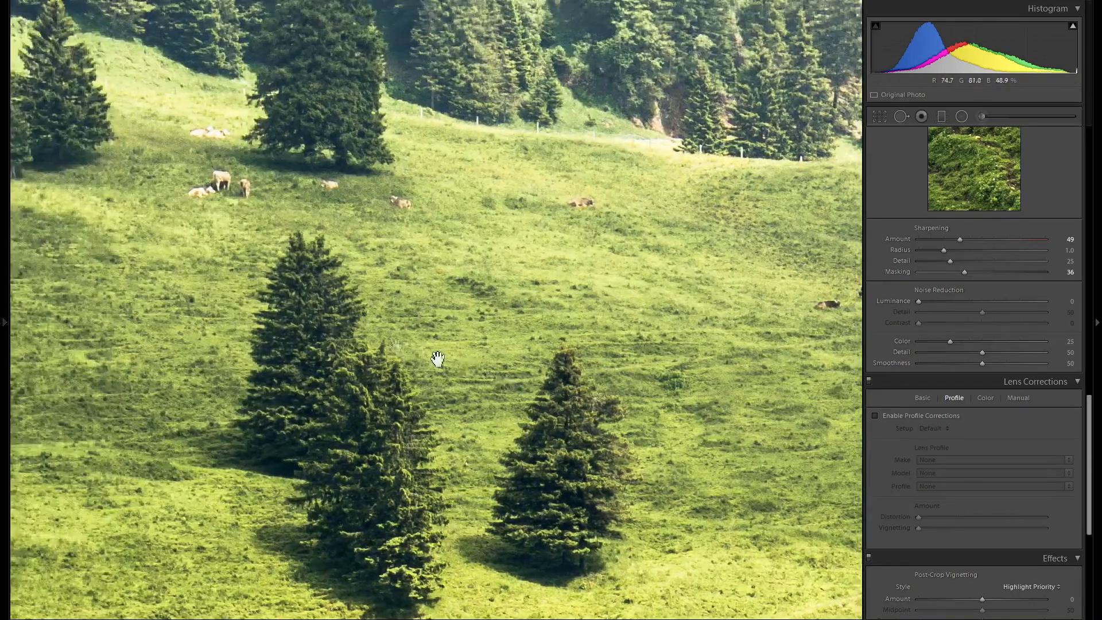
{"action": "left_click_drag", "start_coordinate": [399, 347], "coordinate": [465, 386]}
{"action": "left_click_drag", "start_coordinate": [544, 401], "coordinate": [375, 297]}
{"action": "left_click_drag", "start_coordinate": [370, 419], "coordinate": [518, 303]}
{"action": "left_click_drag", "start_coordinate": [598, 370], "coordinate": [488, 302]}
{"action": "left_click_drag", "start_coordinate": [436, 410], "coordinate": [487, 404]}
{"action": "left_click_drag", "start_coordinate": [409, 296], "coordinate": [426, 371]}
{"action": "left_click_drag", "start_coordinate": [325, 363], "coordinate": [413, 329]}
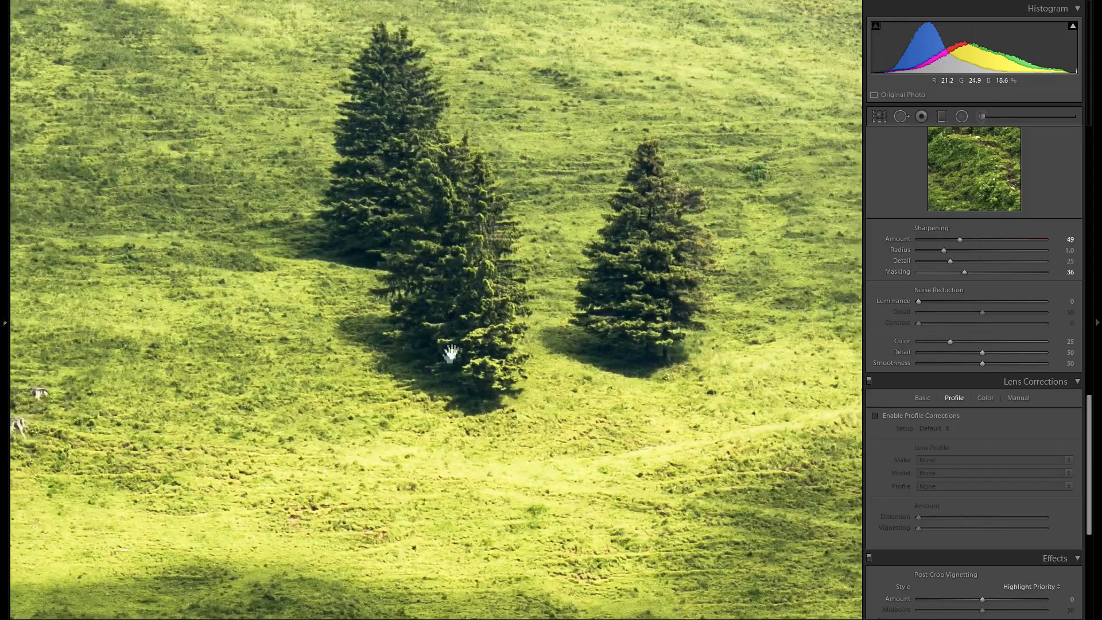
Step: Set the color noise reduction to 41 and return to the full view of the photo
{"action": "left_click_drag", "start_coordinate": [483, 338], "coordinate": [391, 312]}
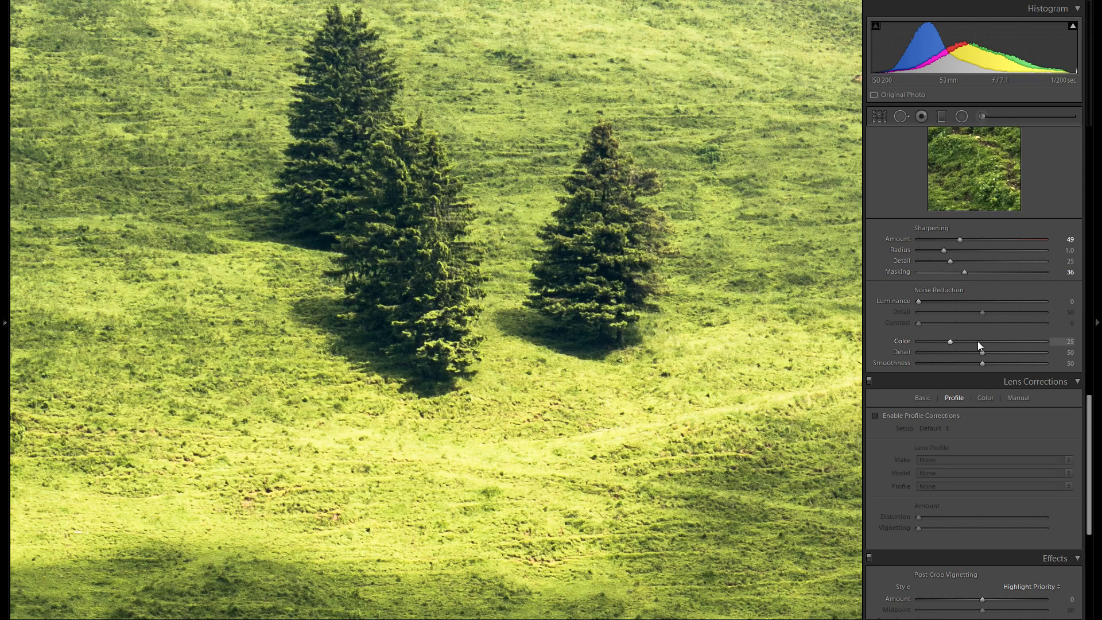
{"action": "left_click", "coordinate": [974, 341]}
{"action": "left_click", "coordinate": [746, 334]}
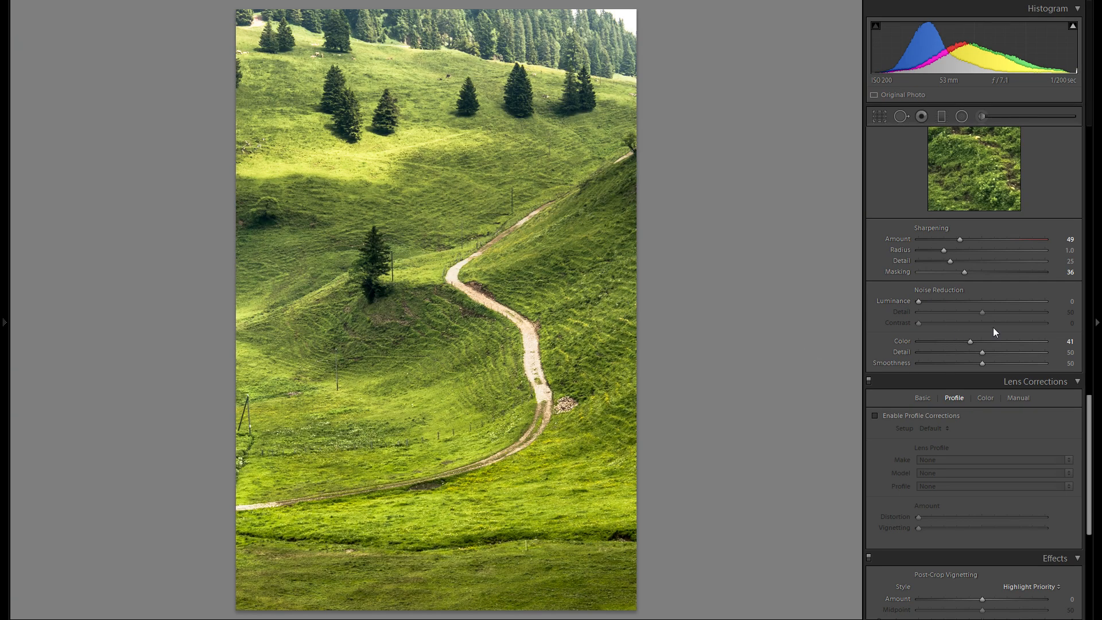
Step: Enable lens profile corrections with Canon as the lens make and compare the photo with and without them
{"action": "scroll", "coordinate": [947, 297], "scroll_direction": "down", "scroll_amount": 3}
{"action": "left_click", "coordinate": [910, 300]}
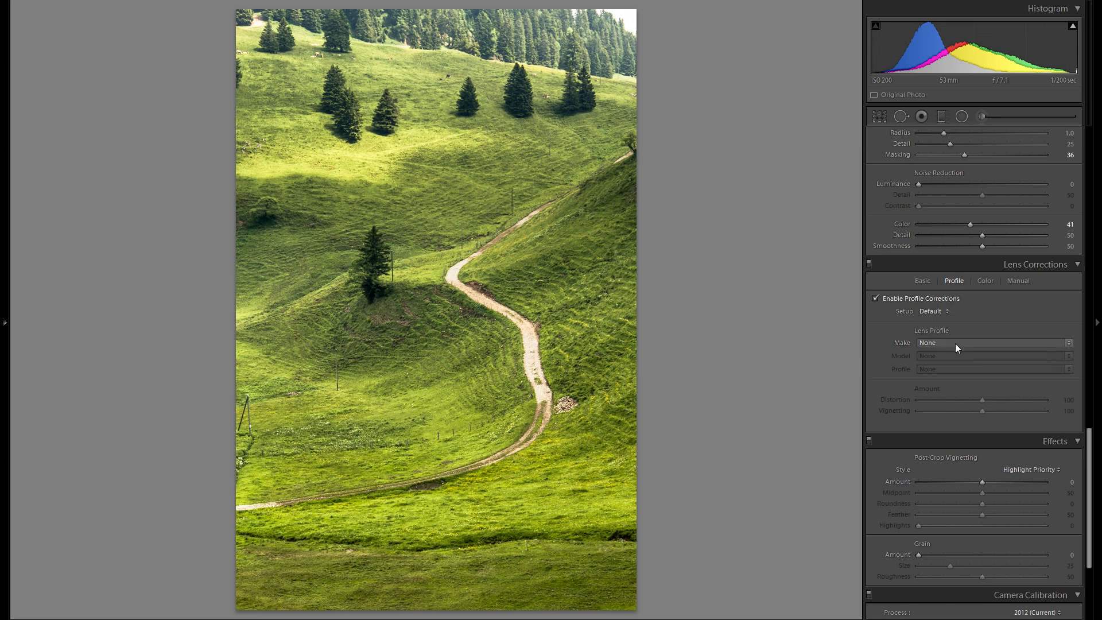
{"action": "left_click", "coordinate": [955, 343]}
{"action": "left_click", "coordinate": [1019, 374]}
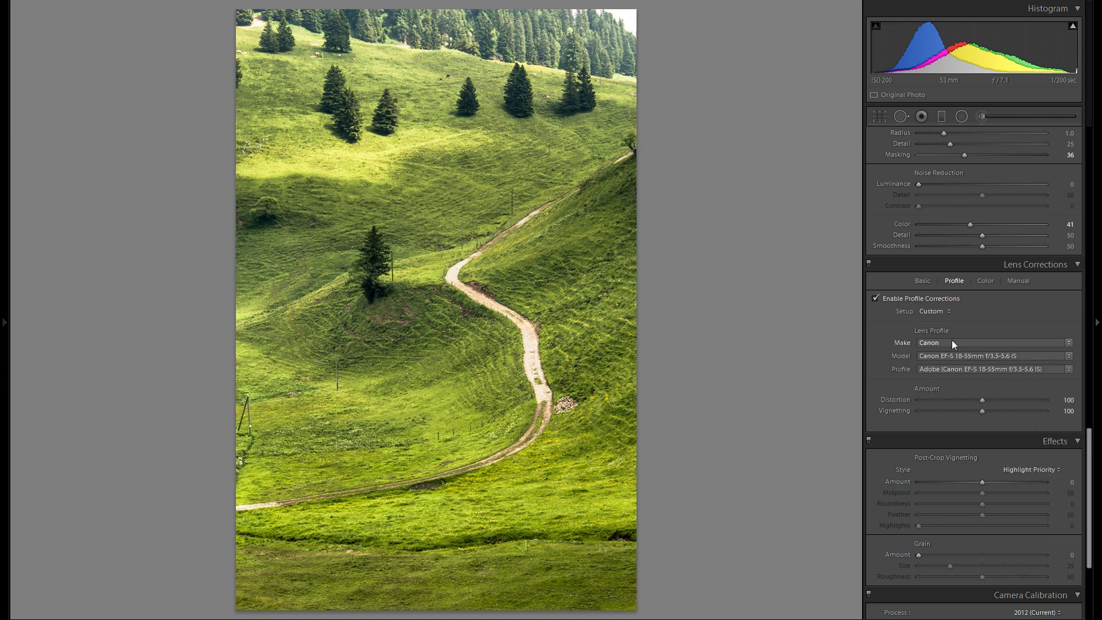
{"action": "left_click", "coordinate": [897, 303]}
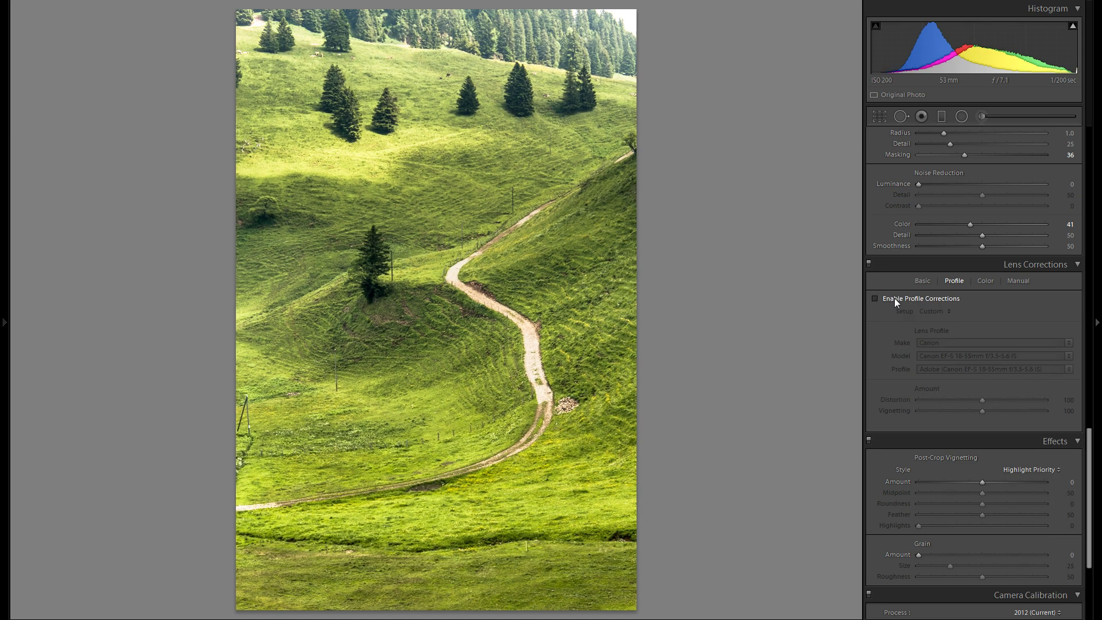
{"action": "left_click", "coordinate": [894, 298]}
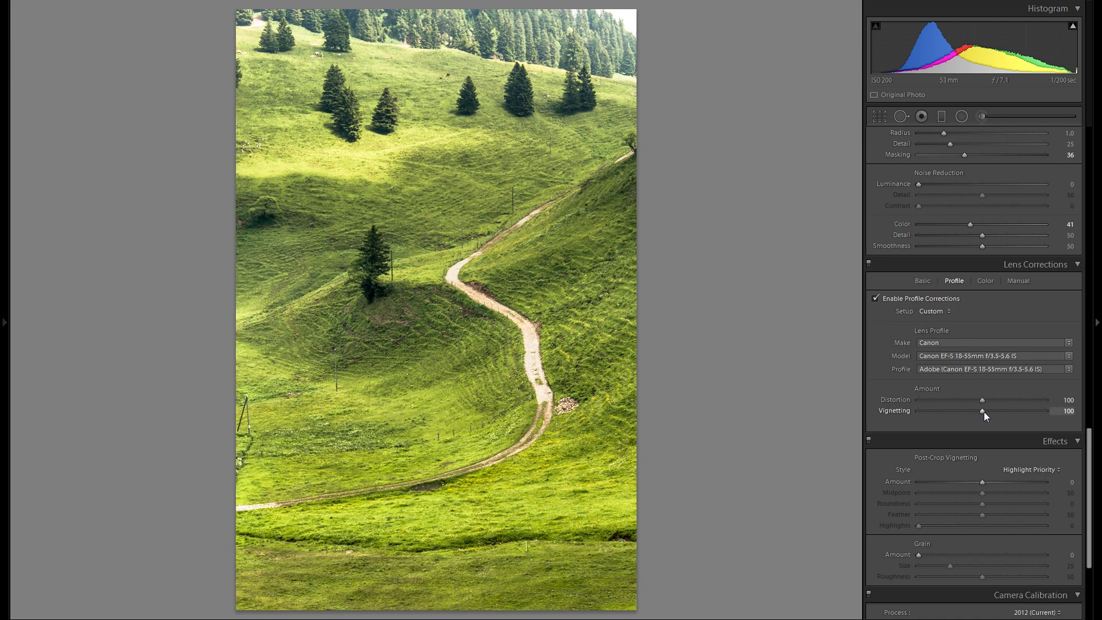
Step: Set the lens profile's Vignetting correction to 0 and enable the removal of chromatic aberration
{"action": "left_click_drag", "start_coordinate": [980, 411], "coordinate": [880, 411]}
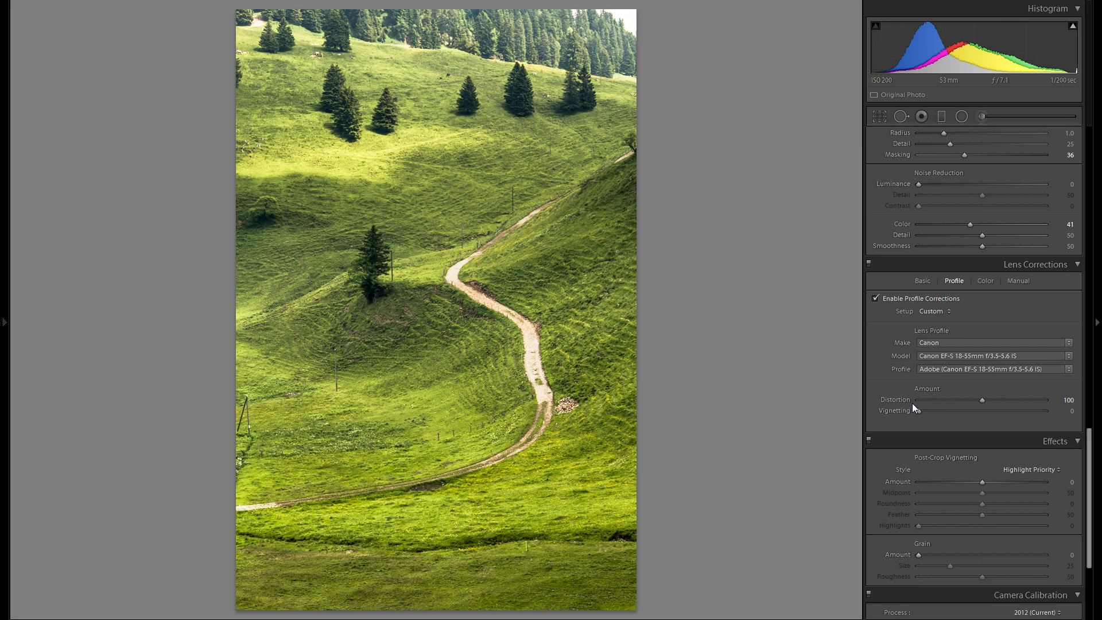
{"action": "left_click", "coordinate": [986, 281]}
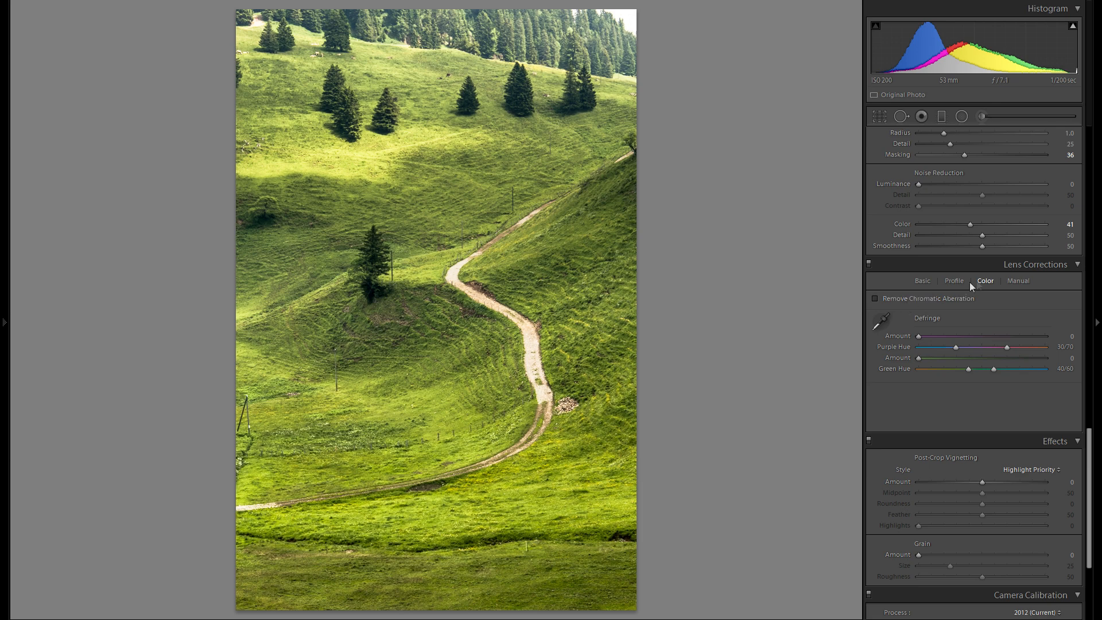
{"action": "left_click", "coordinate": [920, 298]}
Step: Set the post-crop vignetting Amount to -6 for a subtle darkening of the photo's edges
{"action": "scroll", "coordinate": [1010, 305], "scroll_direction": "down", "scroll_amount": 5}
{"action": "left_click_drag", "start_coordinate": [982, 305], "coordinate": [975, 302]}
{"action": "double_click", "coordinate": [907, 305]}
{"action": "left_click_drag", "start_coordinate": [981, 305], "coordinate": [978, 305]}
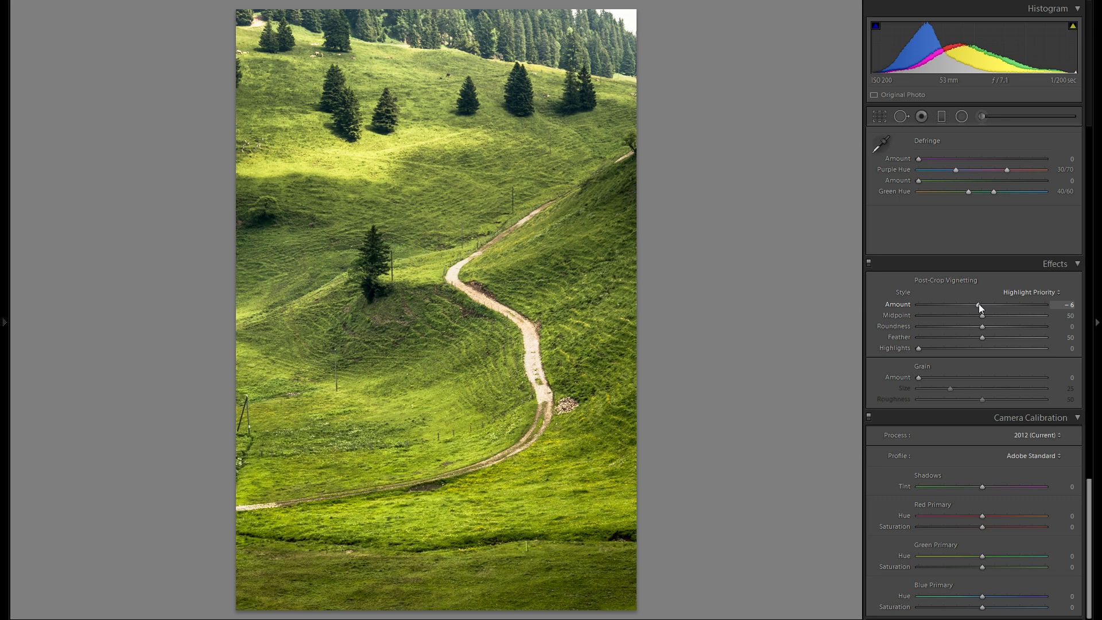
Step: Try the Camera Faithful and Camera Landscape calibration profiles, and switch back to Adobe Standard
{"action": "left_click", "coordinate": [1001, 457]}
{"action": "left_click", "coordinate": [1025, 485]}
{"action": "left_click", "coordinate": [1035, 460]}
{"action": "left_click", "coordinate": [1032, 497]}
{"action": "left_click", "coordinate": [1035, 460]}
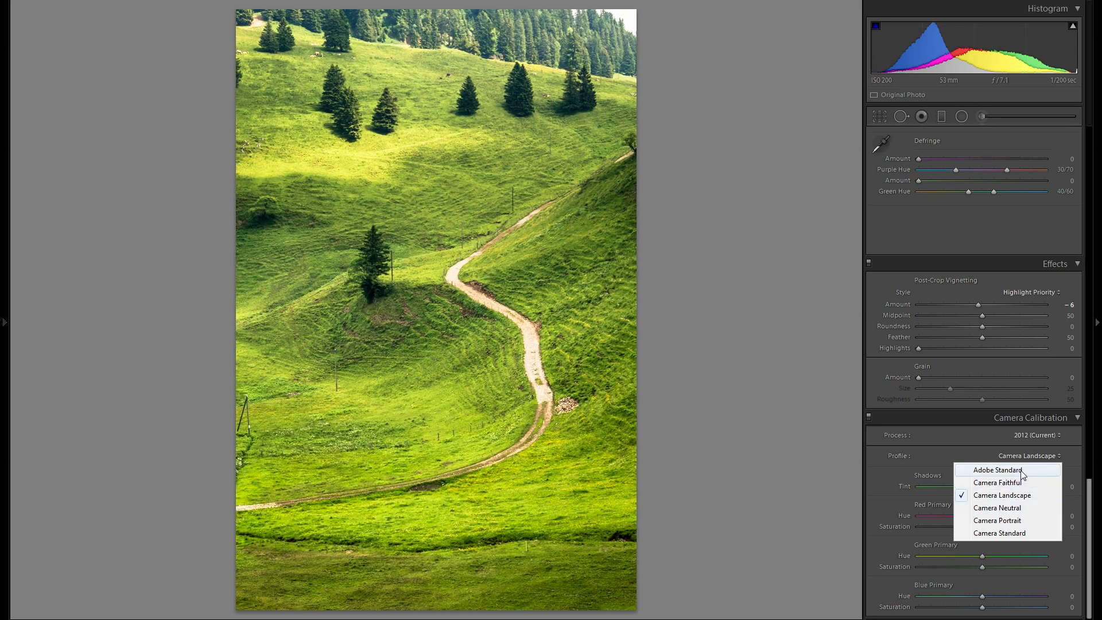
{"action": "left_click", "coordinate": [1021, 471]}
Step: Try the Camera Neutral, Camera Landscape and Camera Portrait calibration profiles on the photo
{"action": "left_click", "coordinate": [1035, 451]}
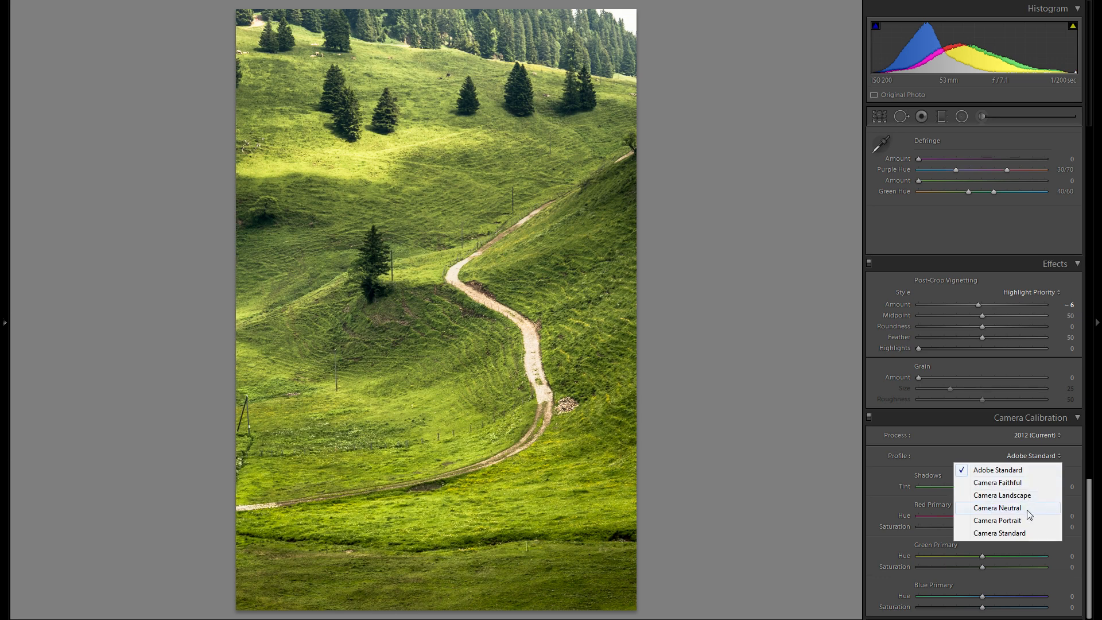
{"action": "left_click", "coordinate": [1027, 510]}
{"action": "left_click", "coordinate": [1034, 456]}
{"action": "left_click", "coordinate": [1027, 495]}
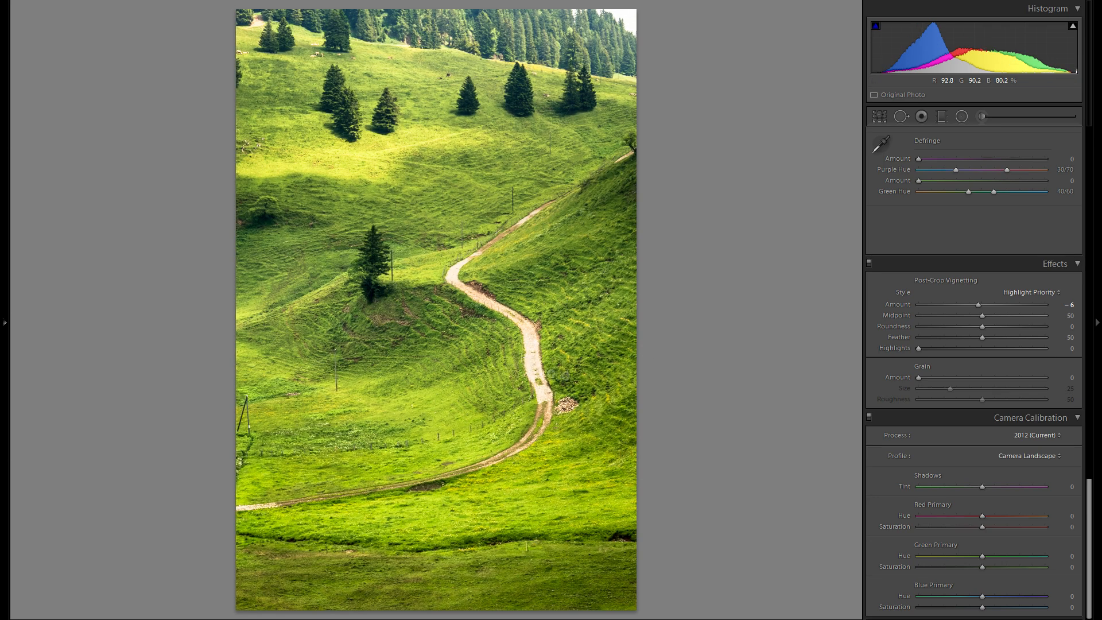
{"action": "left_click", "coordinate": [1034, 456]}
{"action": "left_click", "coordinate": [1032, 520]}
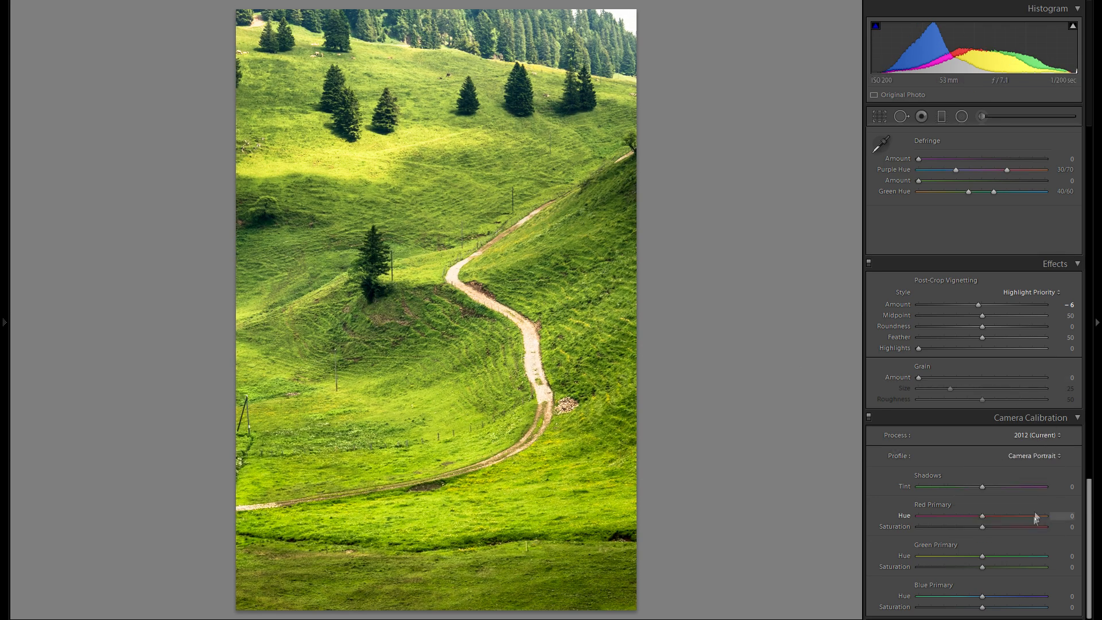
Step: Try the Camera Landscape and Camera Standard profiles, and return the calibration profile to Adobe Standard
{"action": "left_click", "coordinate": [1028, 457]}
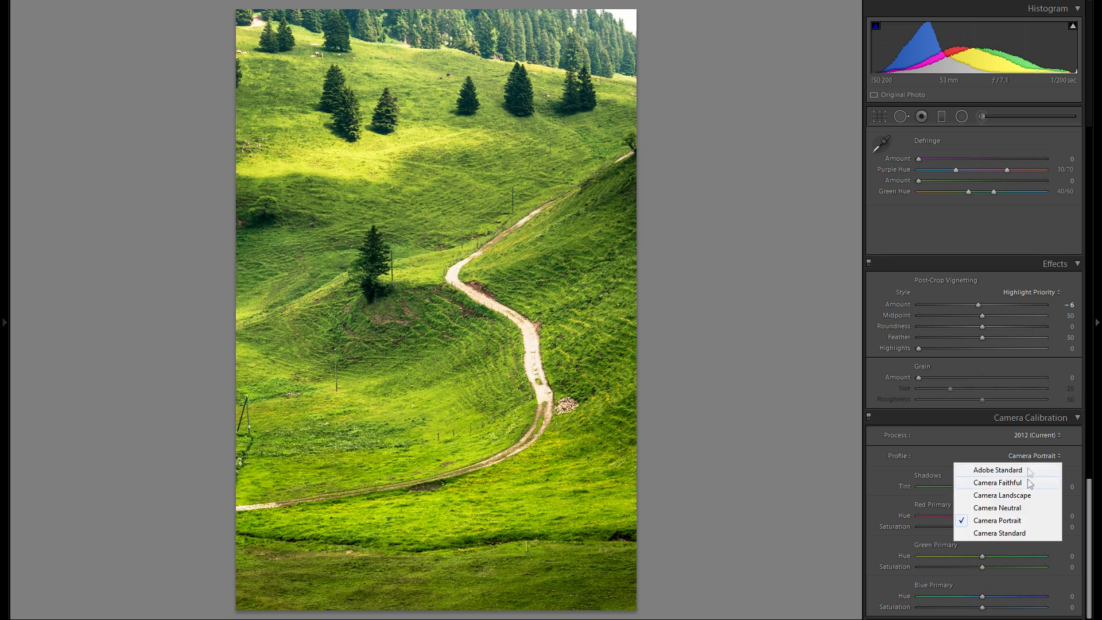
{"action": "left_click", "coordinate": [1031, 495]}
{"action": "left_click", "coordinate": [1032, 457]}
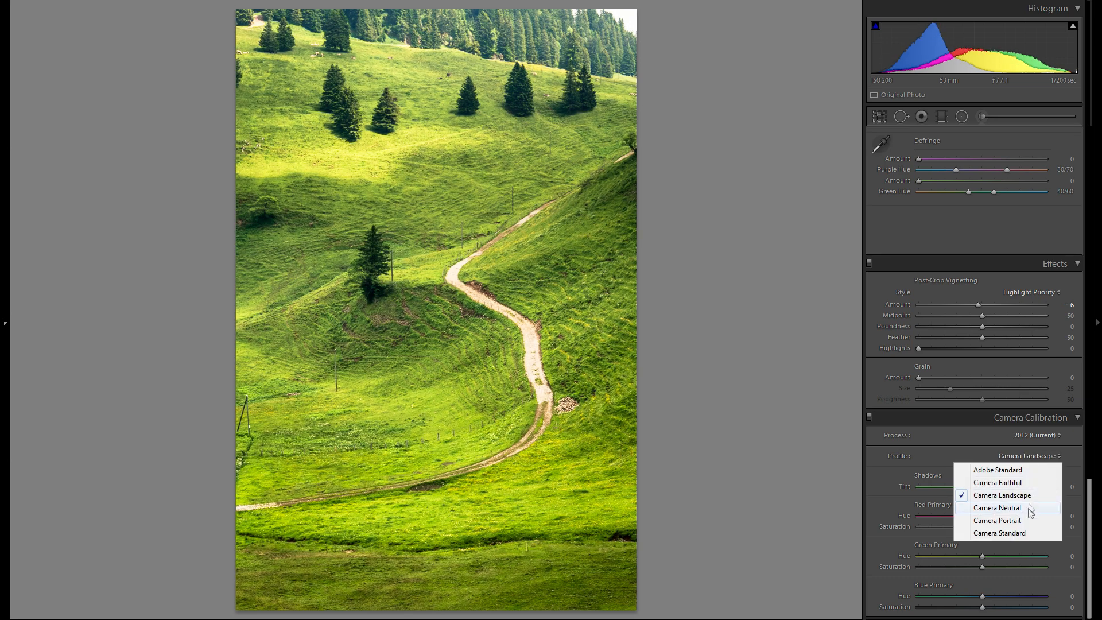
{"action": "left_click", "coordinate": [1022, 533]}
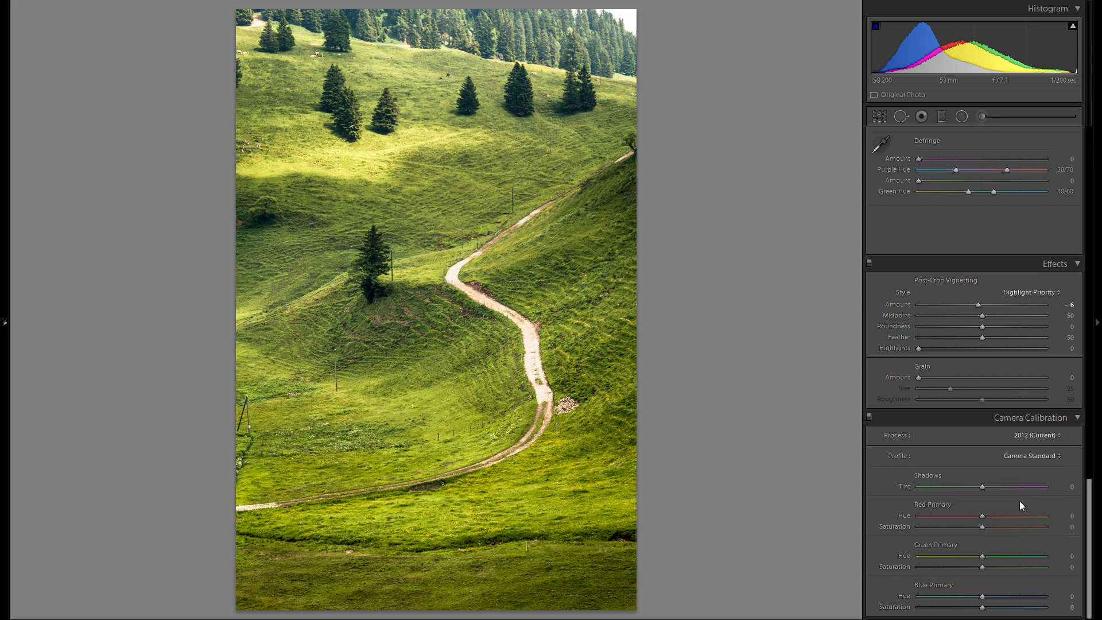
{"action": "left_click", "coordinate": [1018, 456]}
{"action": "left_click", "coordinate": [1009, 475]}
Step: Compare the Camera Landscape profile once more and choose Camera Portrait as the calibration profile
{"action": "left_click", "coordinate": [1027, 456]}
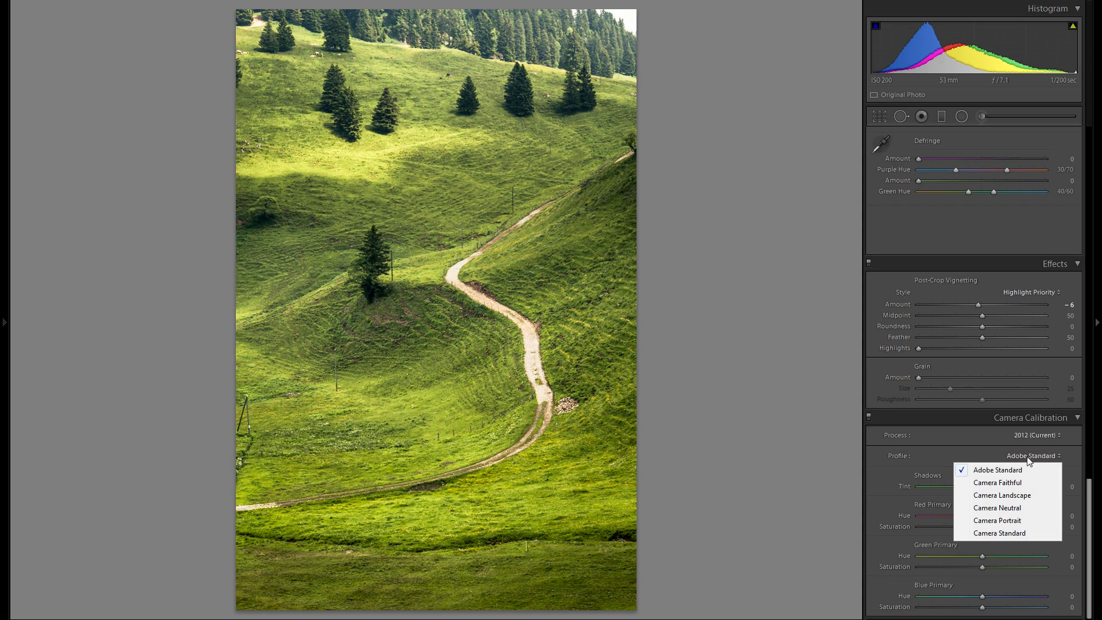
{"action": "left_click", "coordinate": [1024, 496]}
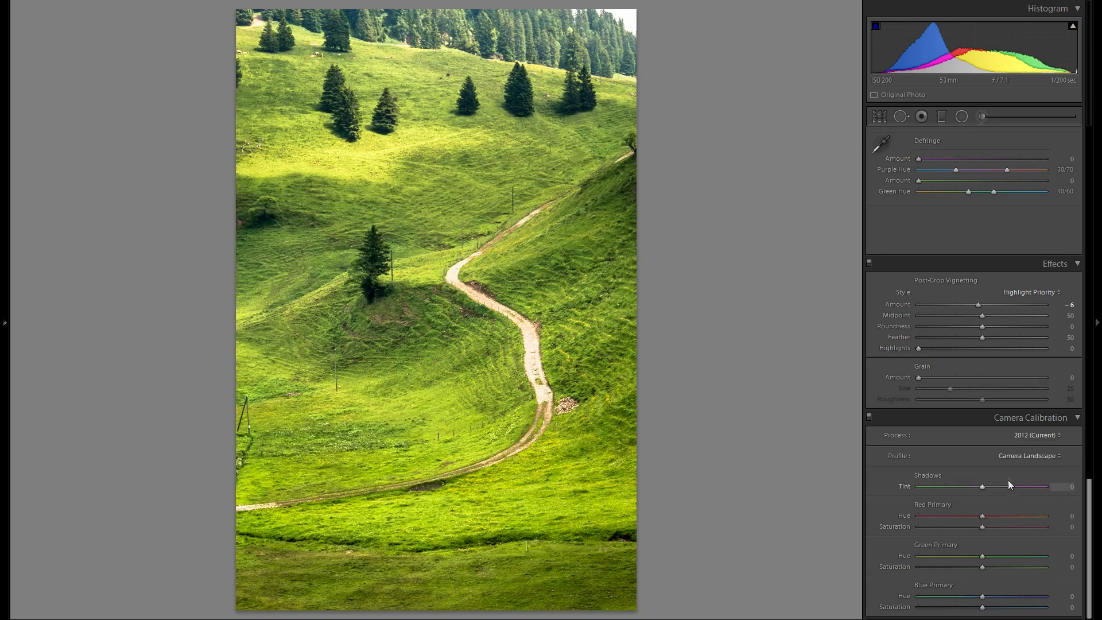
{"action": "left_click", "coordinate": [1011, 454]}
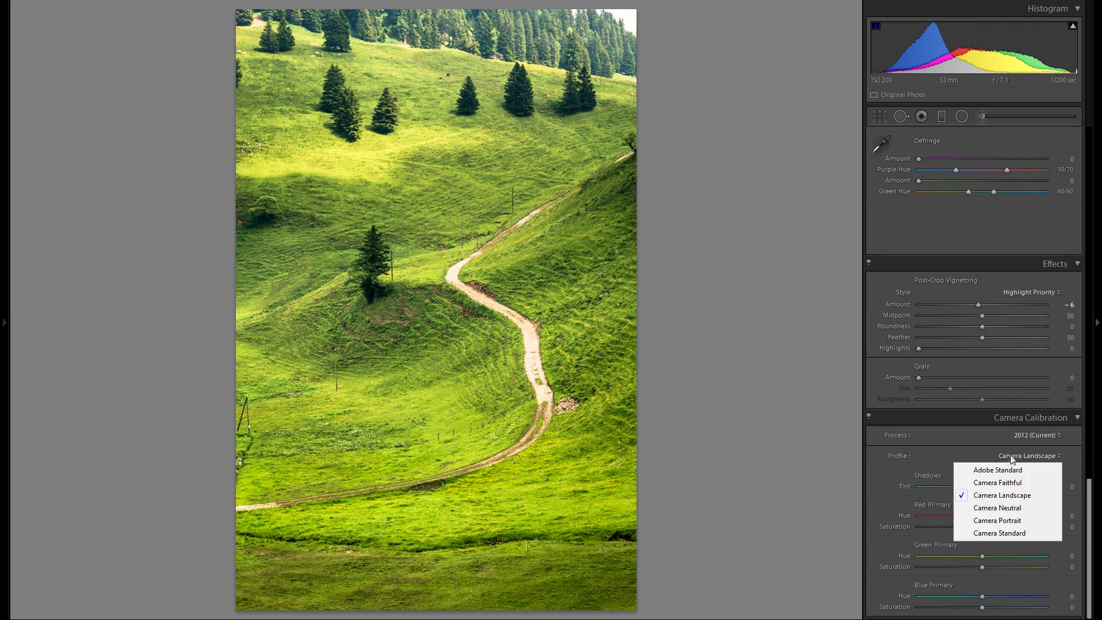
{"action": "left_click", "coordinate": [1011, 520]}
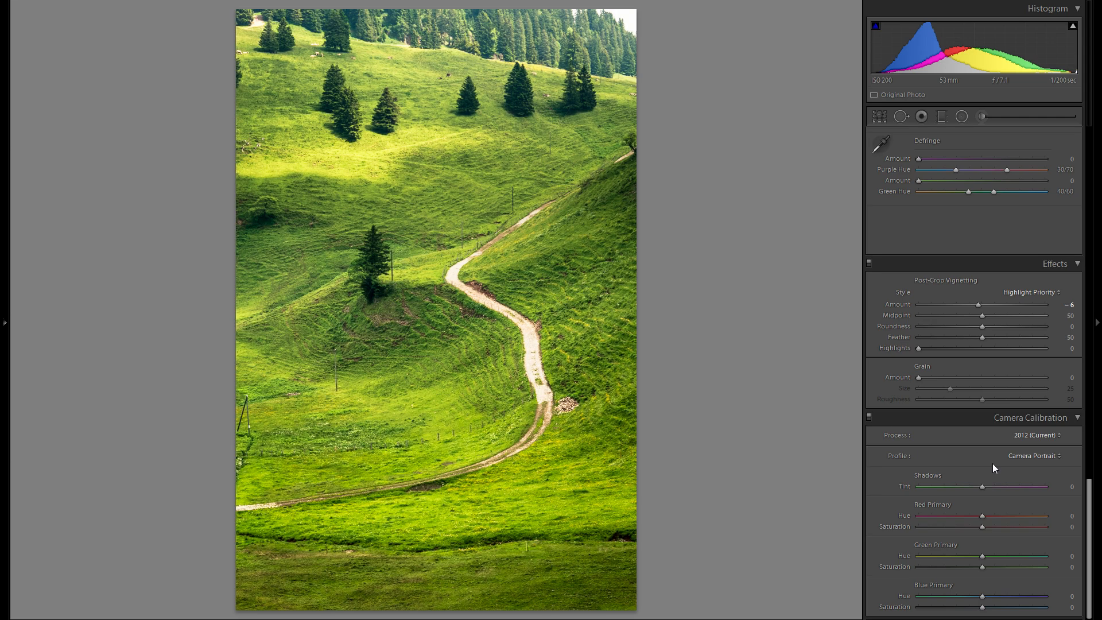
{"action": "scroll", "coordinate": [986, 412], "scroll_direction": "up", "scroll_amount": 15}
{"action": "scroll", "coordinate": [982, 413], "scroll_direction": "down", "scroll_amount": 15}
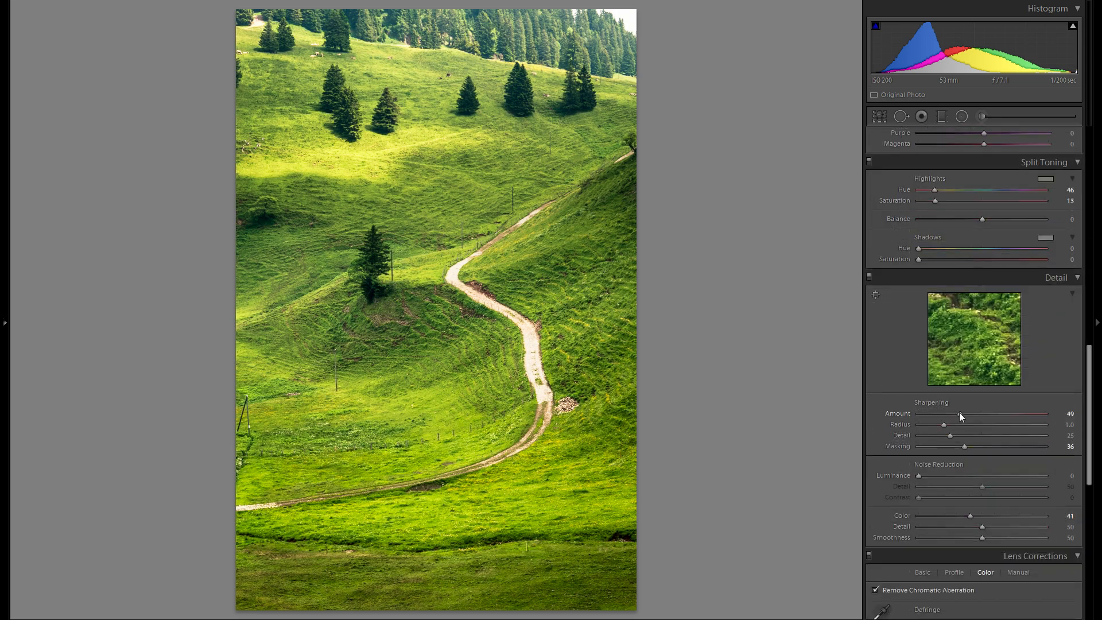
{"action": "left_click", "coordinate": [1026, 456]}
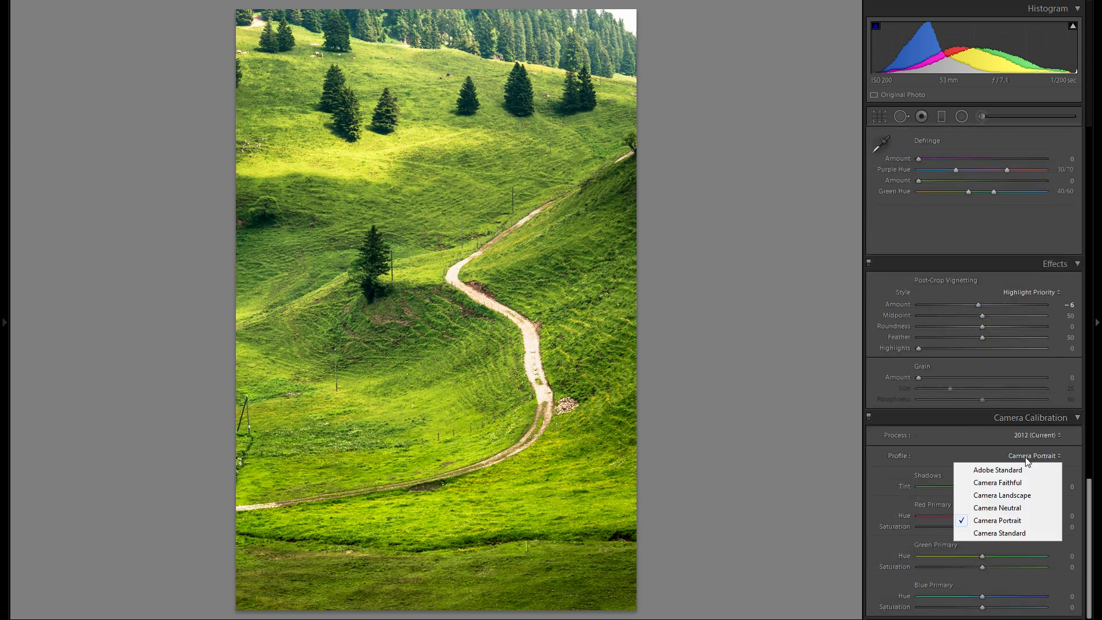
{"action": "left_click", "coordinate": [1026, 458]}
Step: Lower the photo's overall Saturation to -24 and its Vibrance to -8
{"action": "scroll", "coordinate": [940, 446], "scroll_direction": "up", "scroll_amount": 15}
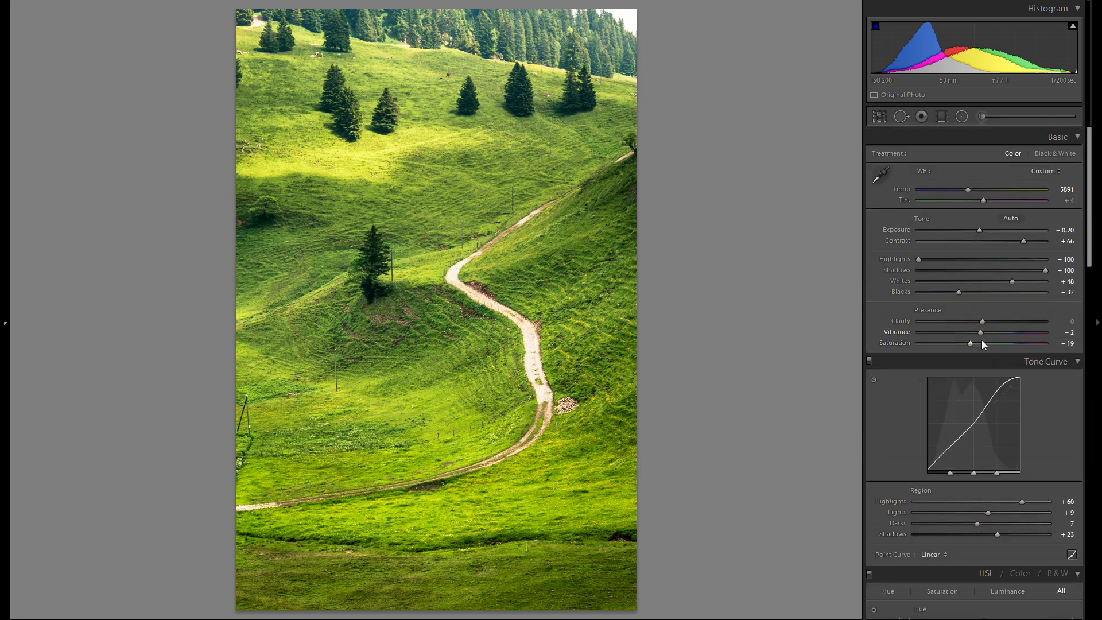
{"action": "left_click_drag", "start_coordinate": [972, 340], "coordinate": [967, 344]}
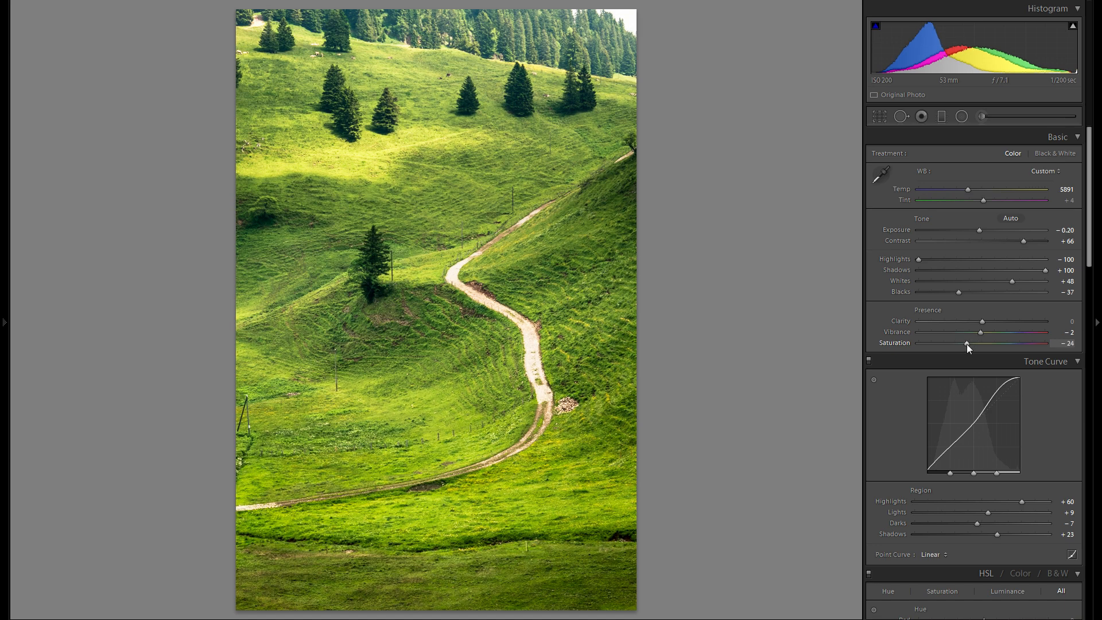
{"action": "left_click_drag", "start_coordinate": [983, 334], "coordinate": [979, 332]}
Step: Try a Blue Primary Hue of -52 in the camera calibration and reset it to 0
{"action": "scroll", "coordinate": [1044, 313], "scroll_direction": "down", "scroll_amount": 10}
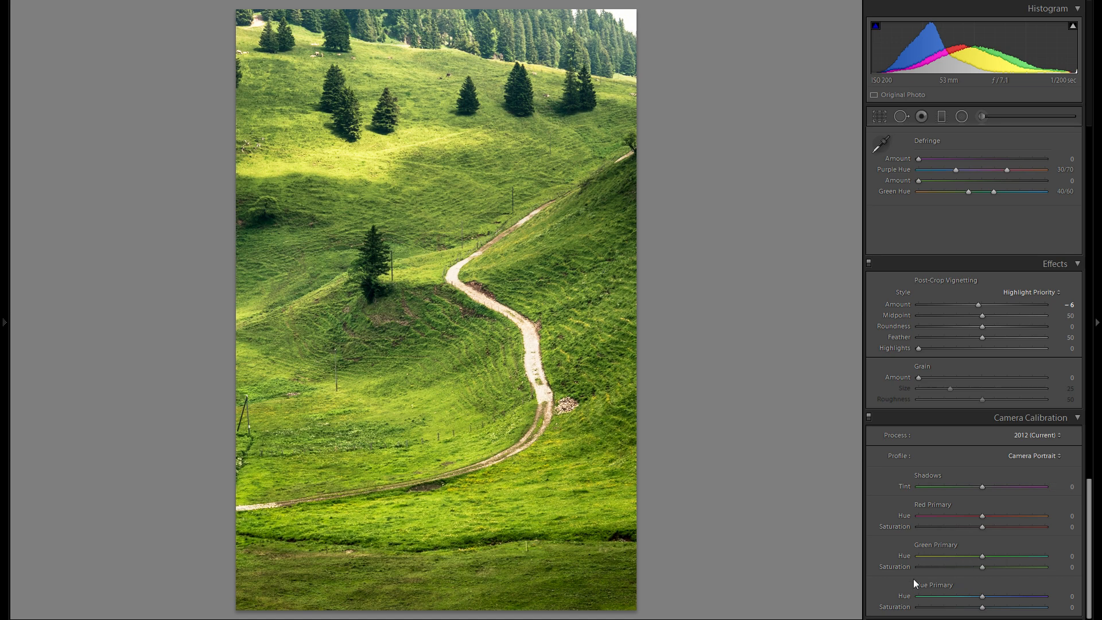
{"action": "left_click", "coordinate": [950, 594]}
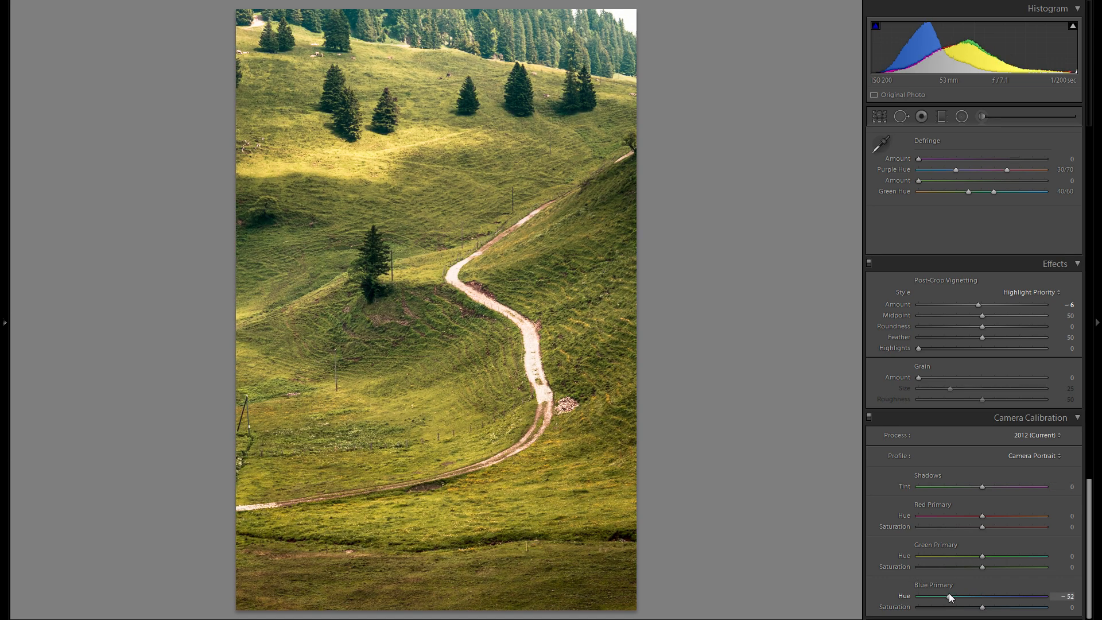
{"action": "double_click", "coordinate": [905, 596]}
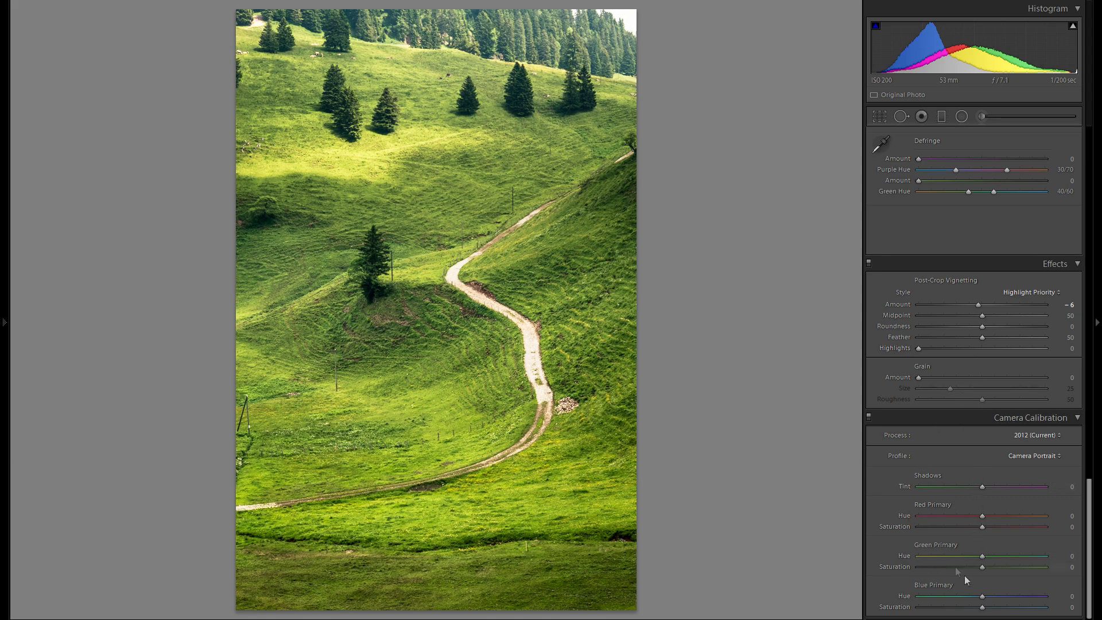
{"action": "scroll", "coordinate": [959, 434], "scroll_direction": "up", "scroll_amount": 10}
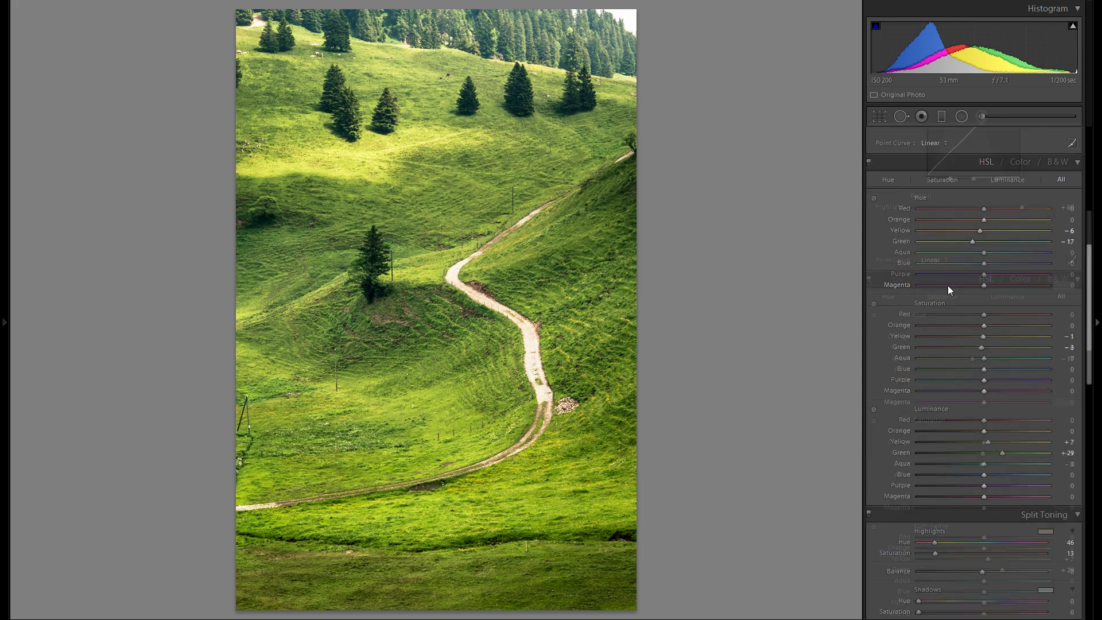
{"action": "scroll", "coordinate": [948, 285], "scroll_direction": "up", "scroll_amount": 5}
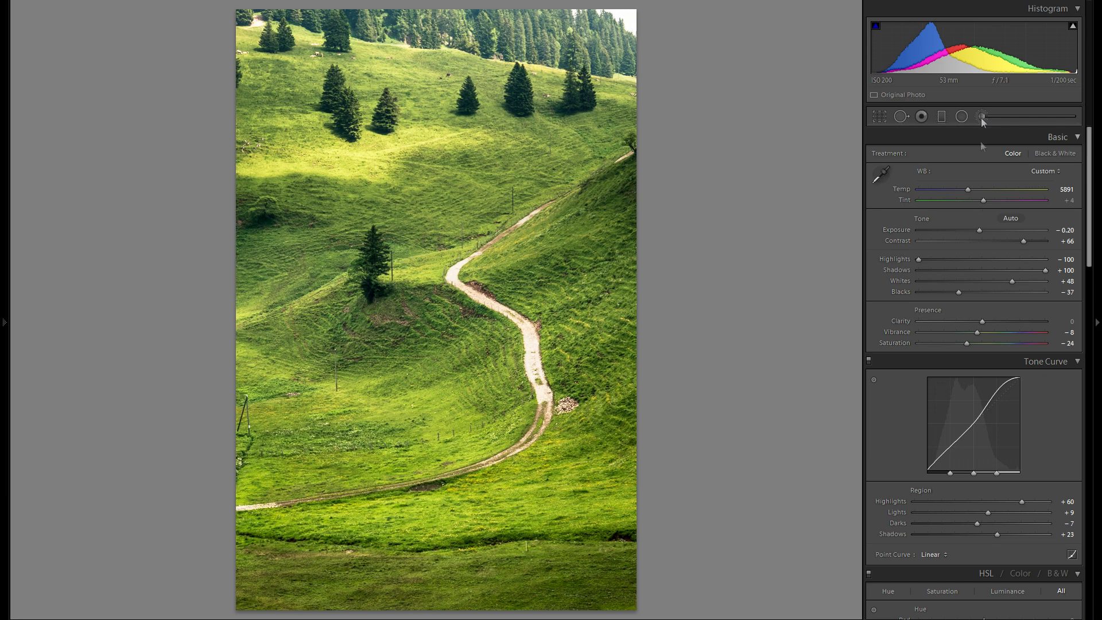
{"action": "scroll", "coordinate": [994, 370], "scroll_direction": "down", "scroll_amount": 15}
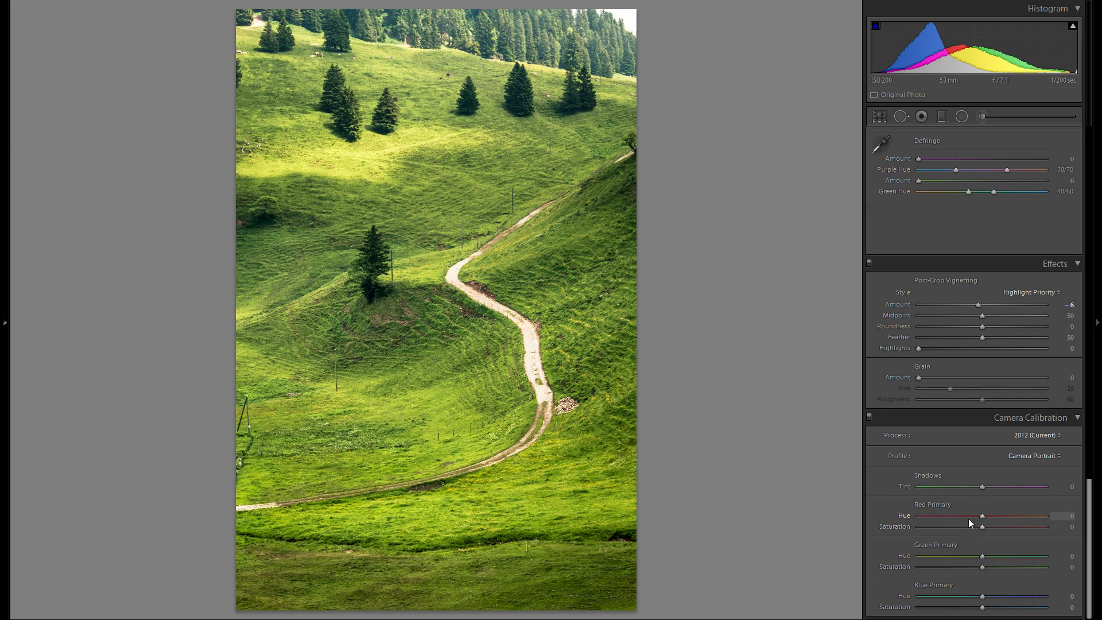
{"action": "scroll", "coordinate": [966, 538], "scroll_direction": "up", "scroll_amount": 15}
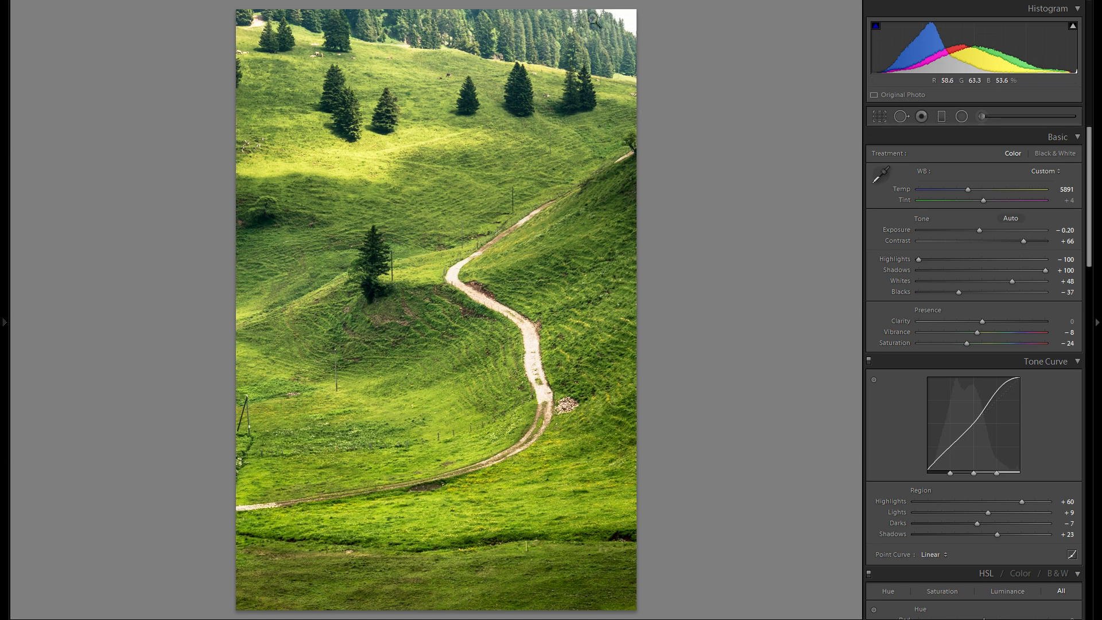
Step: Crop a narrow strip off the photo's upper edge to remove part of the bright sky, and apply the crop
{"action": "left_click", "coordinate": [880, 116]}
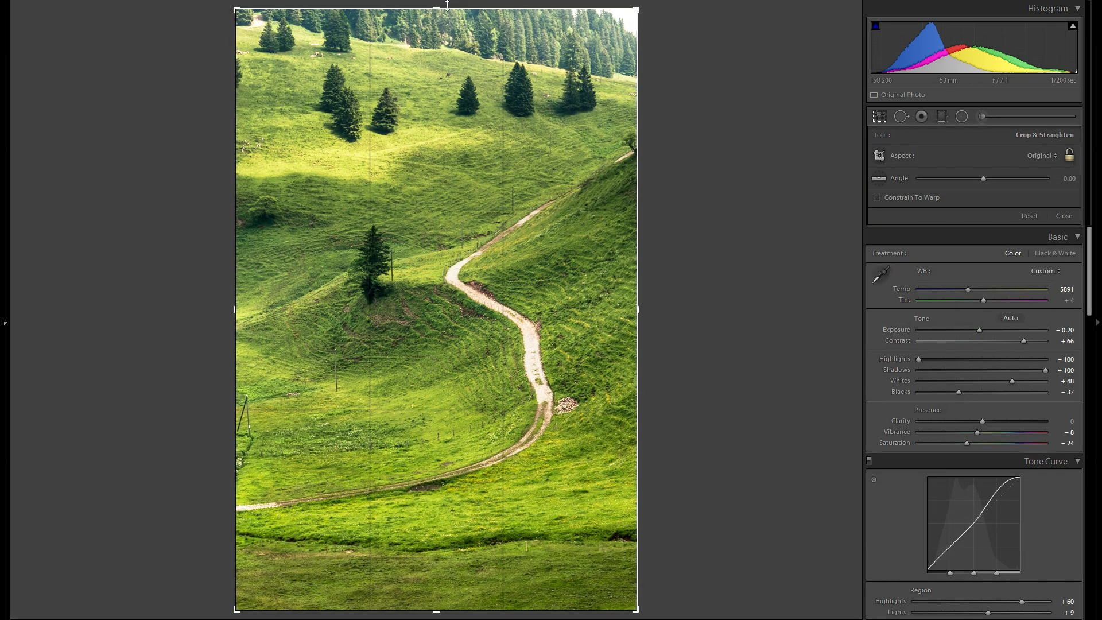
{"action": "left_click_drag", "start_coordinate": [447, 5], "coordinate": [440, 19]}
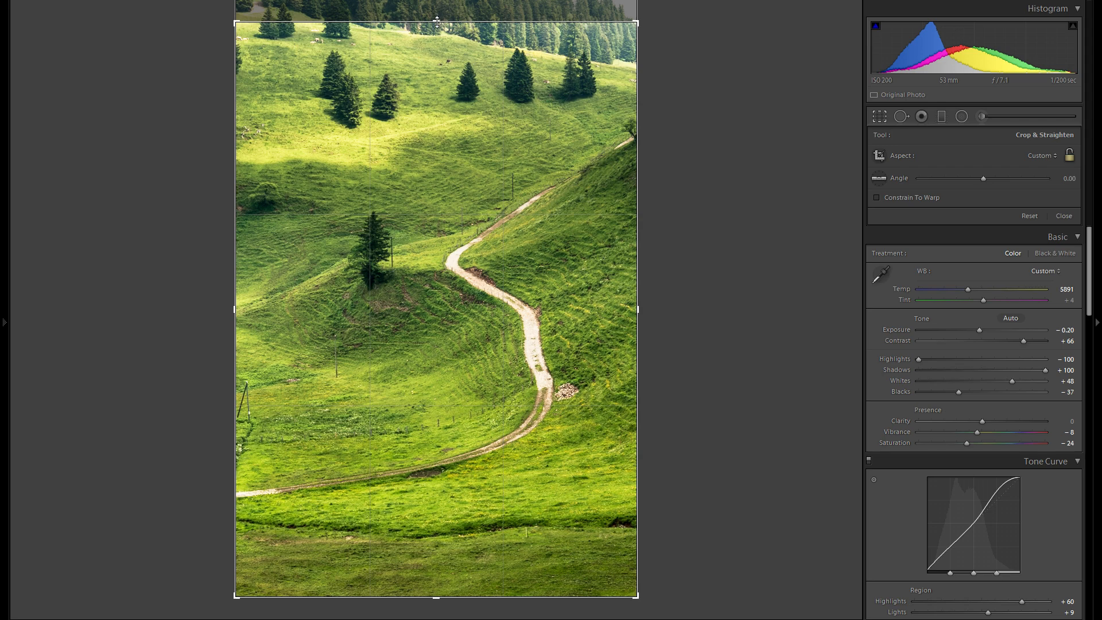
{"action": "mouse_move", "coordinate": [437, 22]}
{"action": "left_mouse_down"}
{"action": "mouse_move", "coordinate": [437, 0]}
{"action": "mouse_move", "coordinate": [428, 25]}
{"action": "left_mouse_up"}
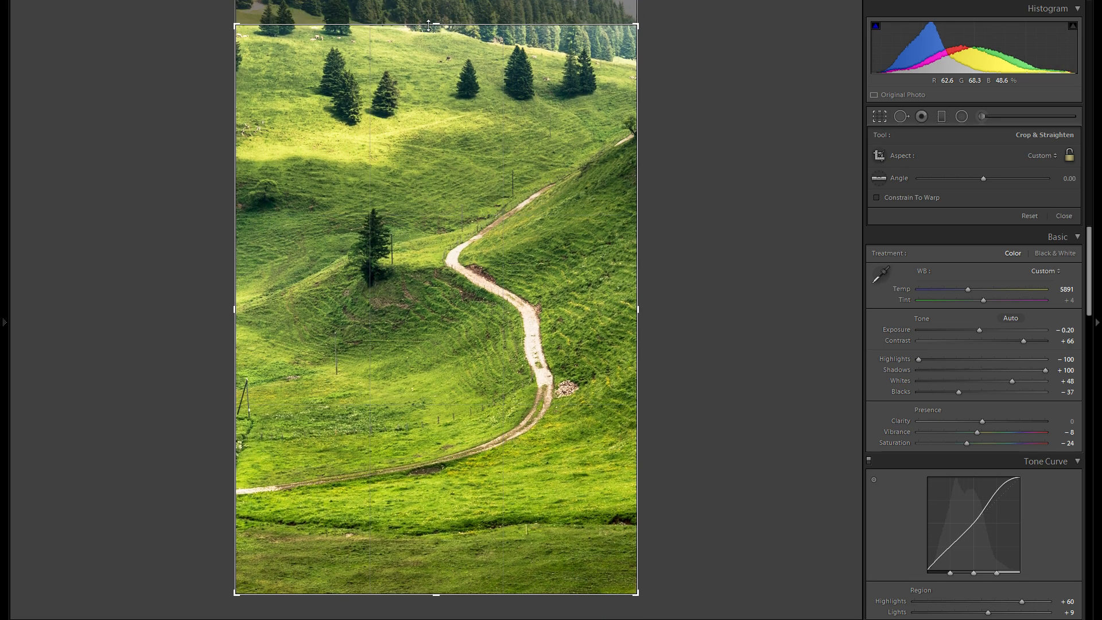
{"action": "mouse_move", "coordinate": [428, 25]}
{"action": "left_mouse_down"}
{"action": "mouse_move", "coordinate": [425, 15]}
{"action": "mouse_move", "coordinate": [417, 24]}
{"action": "left_mouse_up"}
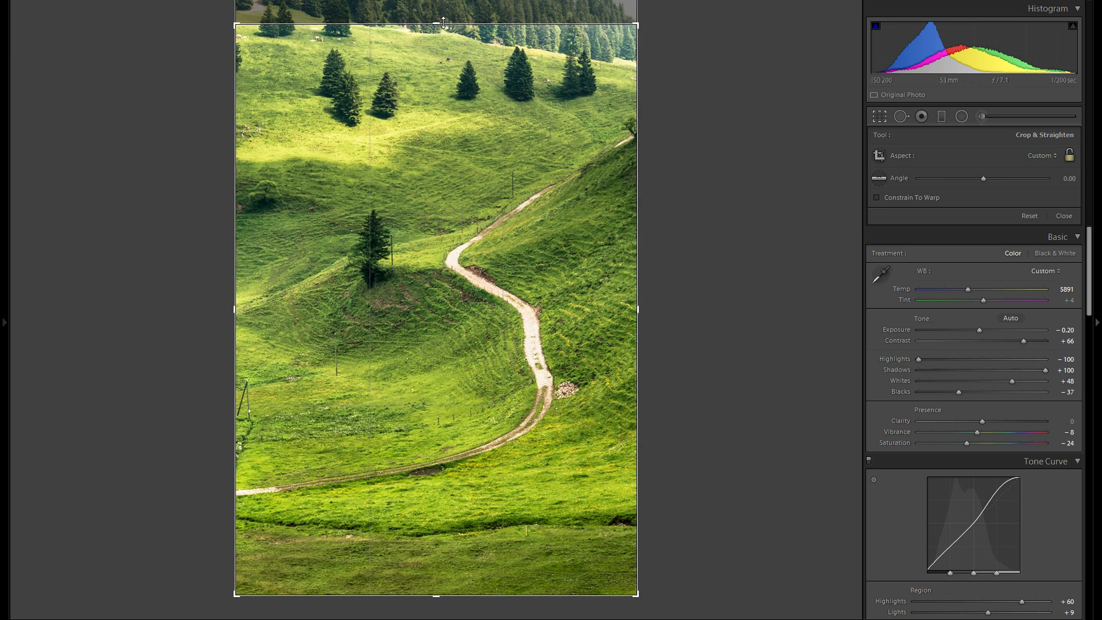
{"action": "left_click_drag", "start_coordinate": [444, 23], "coordinate": [440, 12]}
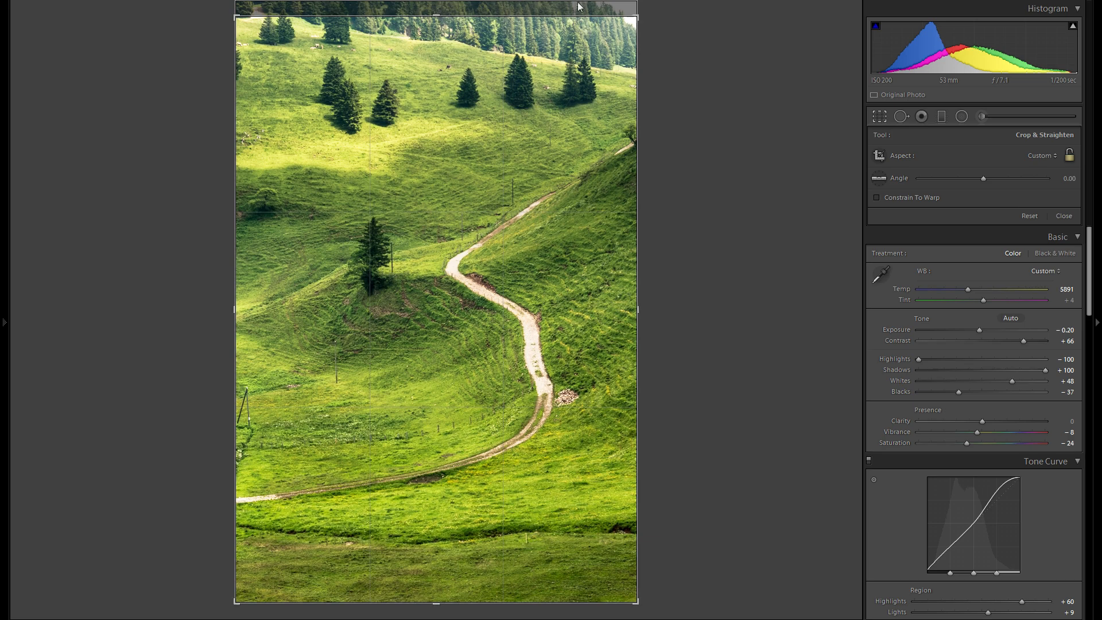
{"action": "key", "text": "Return"}
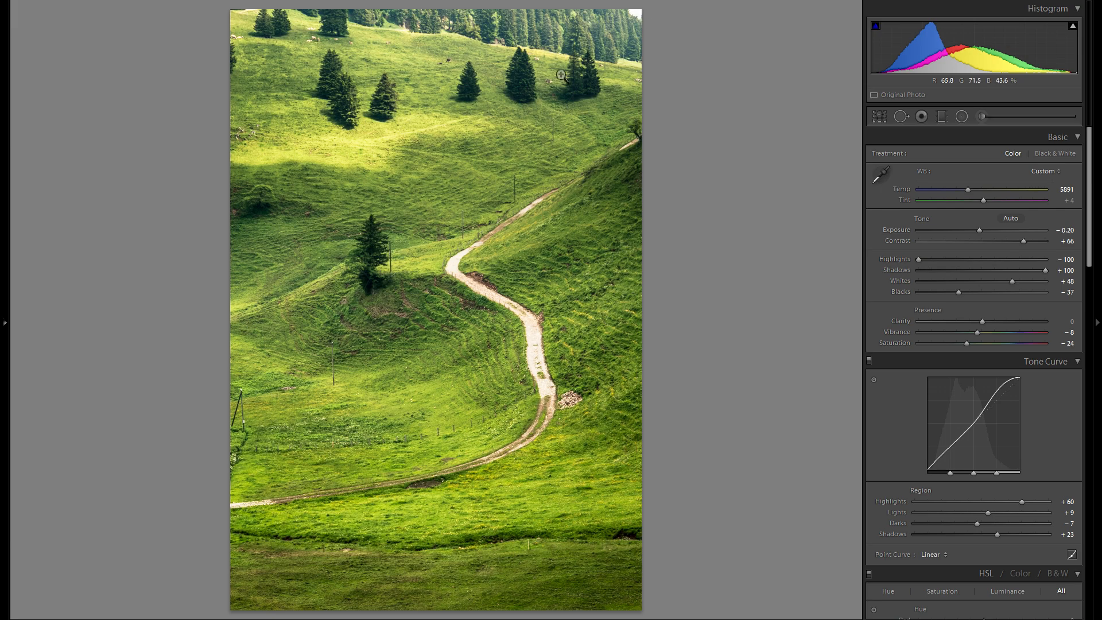
Step: Heal the bright sky patch in the photo's upper-right corner with the Spot Removal brush at size 76, feather 53 and opacity 100
{"action": "left_click", "coordinate": [643, 19]}
{"action": "key", "text": "q"}
{"action": "left_click_drag", "start_coordinate": [626, 62], "coordinate": [638, 142]}
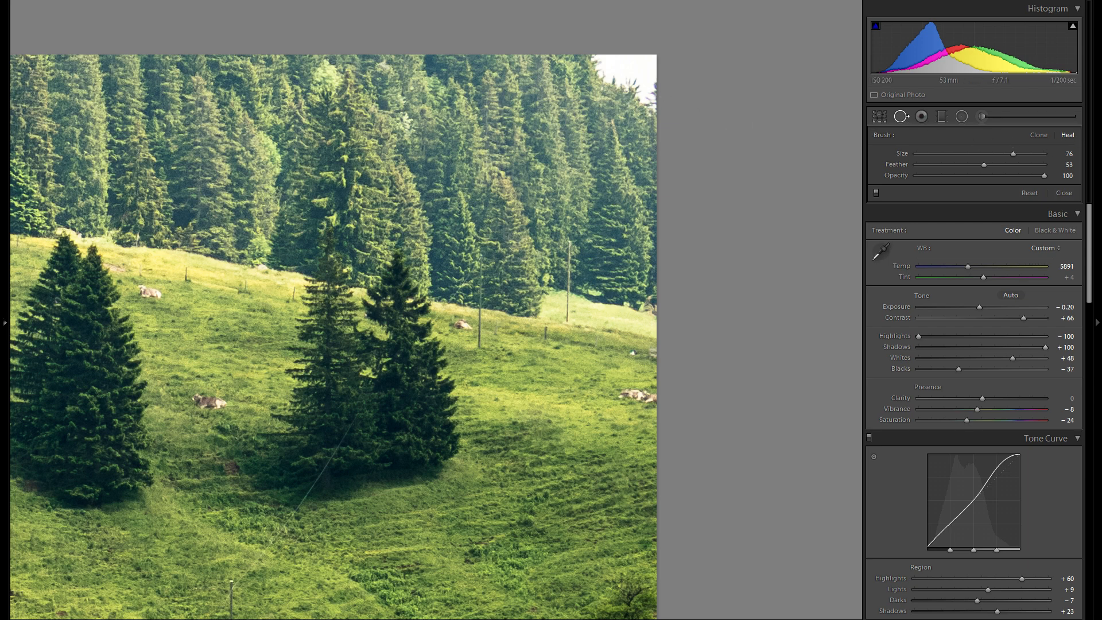
{"action": "left_click", "coordinate": [649, 85]}
{"action": "mouse_move", "coordinate": [650, 85]}
{"action": "left_mouse_down"}
{"action": "mouse_move", "coordinate": [664, 95]}
{"action": "mouse_move", "coordinate": [648, 79]}
{"action": "left_mouse_up"}
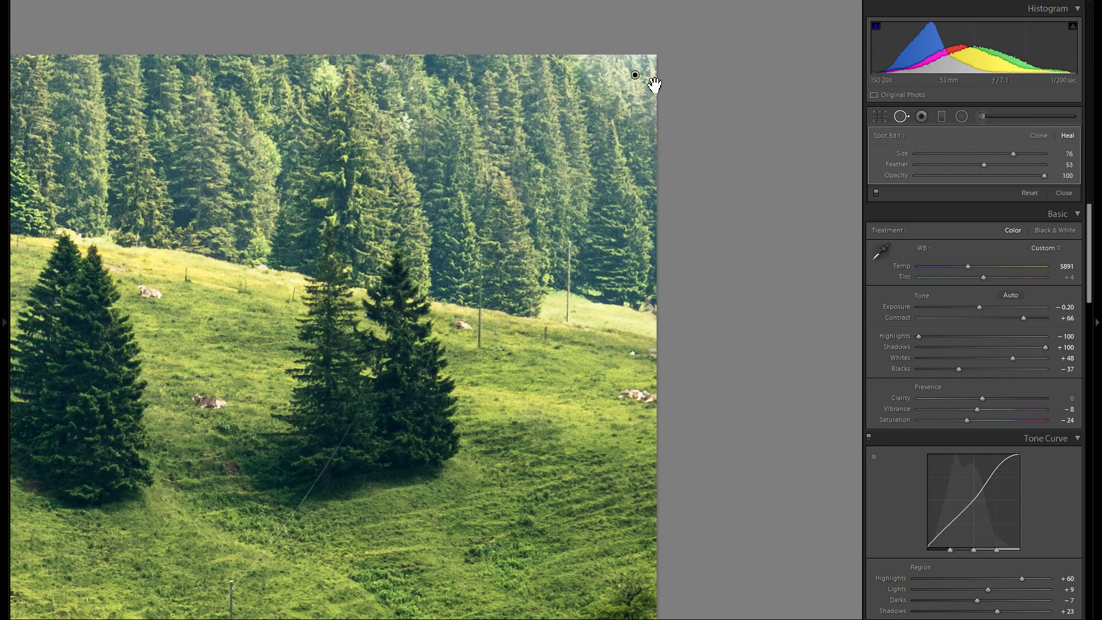
{"action": "right_click", "coordinate": [638, 76]}
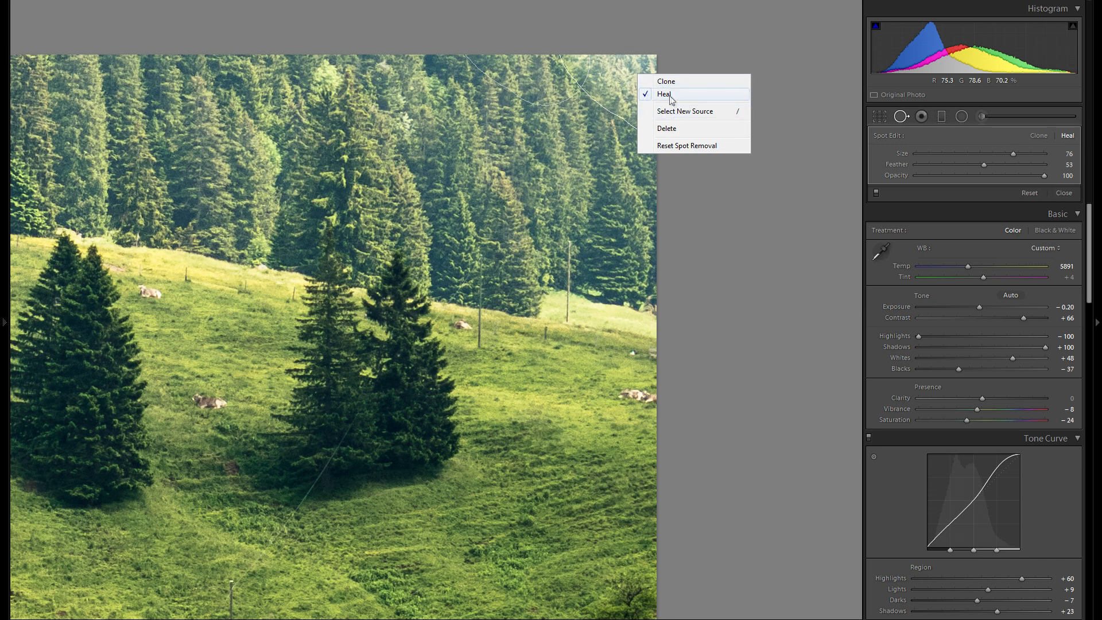
{"action": "left_click", "coordinate": [635, 73]}
{"action": "right_click", "coordinate": [636, 70]}
{"action": "left_click", "coordinate": [899, 116]}
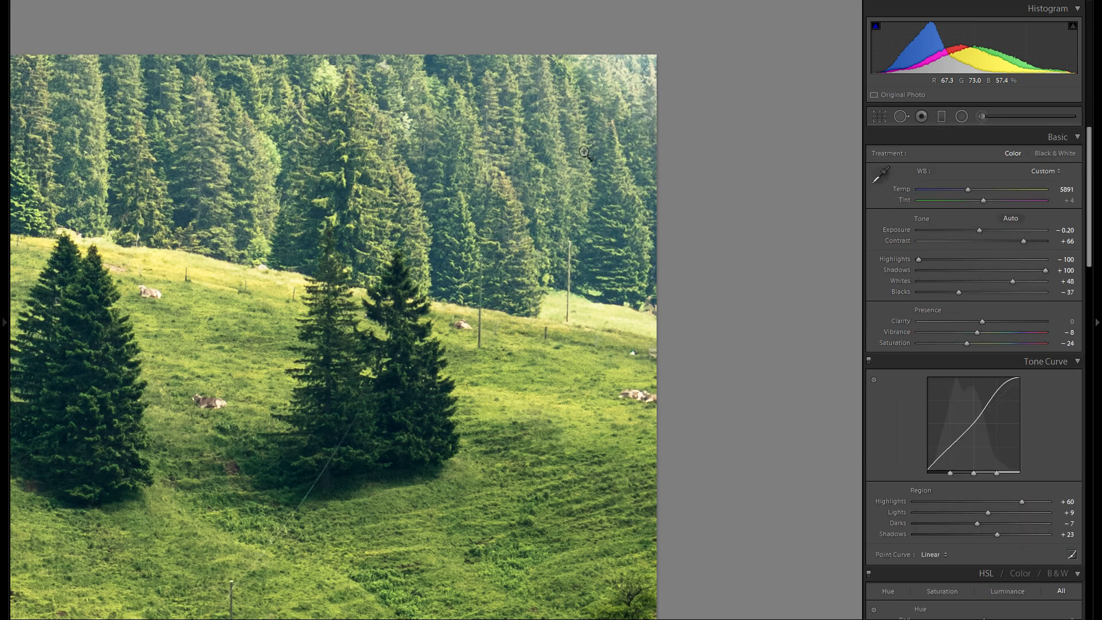
Step: Select a new source for the healed corner of the forest and inspect the retouch before returning to the full photo
{"action": "left_click", "coordinate": [585, 152]}
{"action": "left_click", "coordinate": [645, 15]}
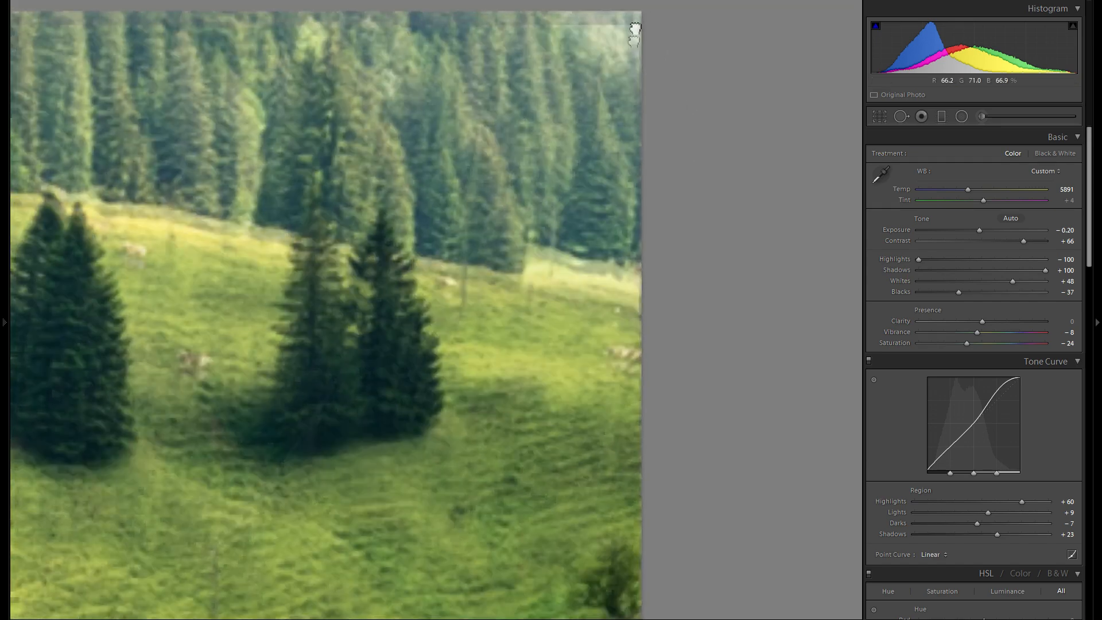
{"action": "left_click", "coordinate": [899, 116]}
{"action": "right_click", "coordinate": [617, 132]}
{"action": "left_click", "coordinate": [661, 170]}
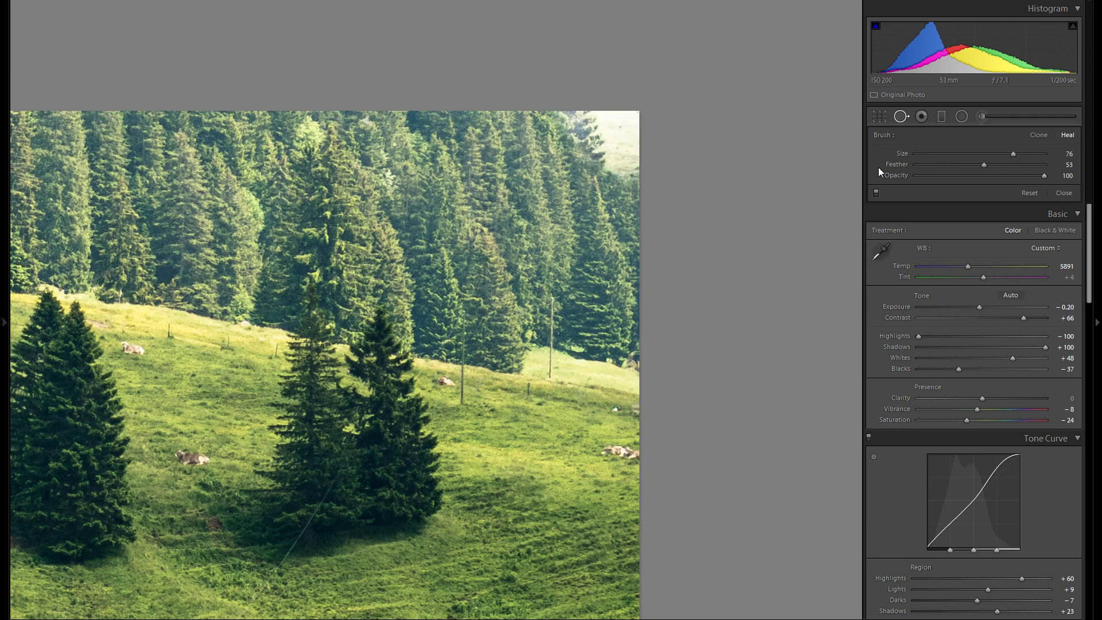
{"action": "right_click", "coordinate": [618, 131]}
{"action": "left_click", "coordinate": [661, 169]}
{"action": "left_click", "coordinate": [900, 116]}
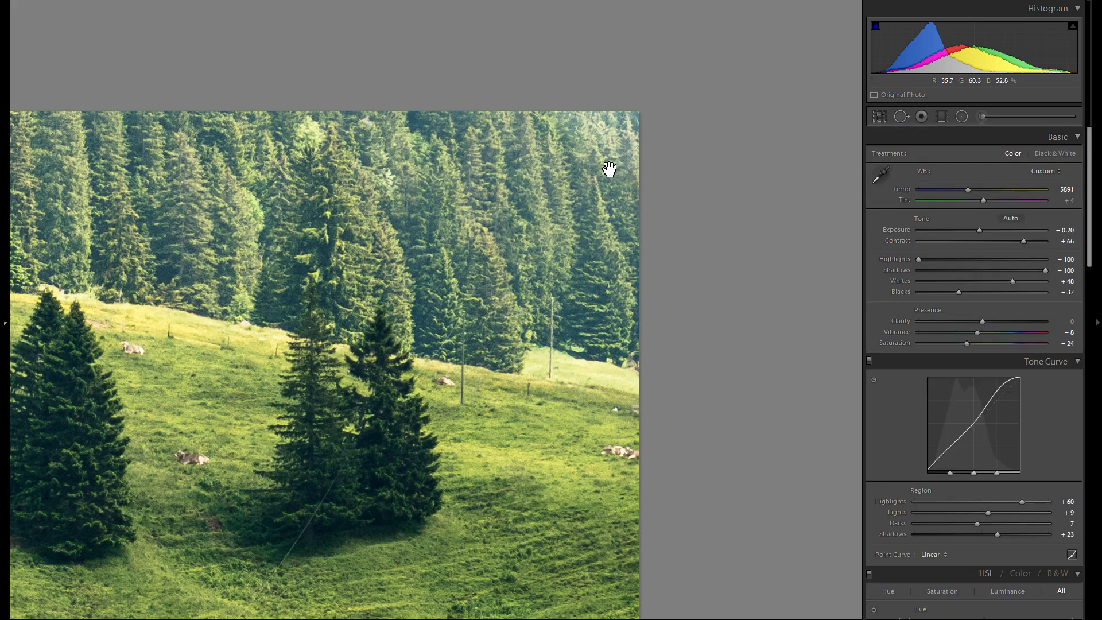
{"action": "key", "text": "z"}
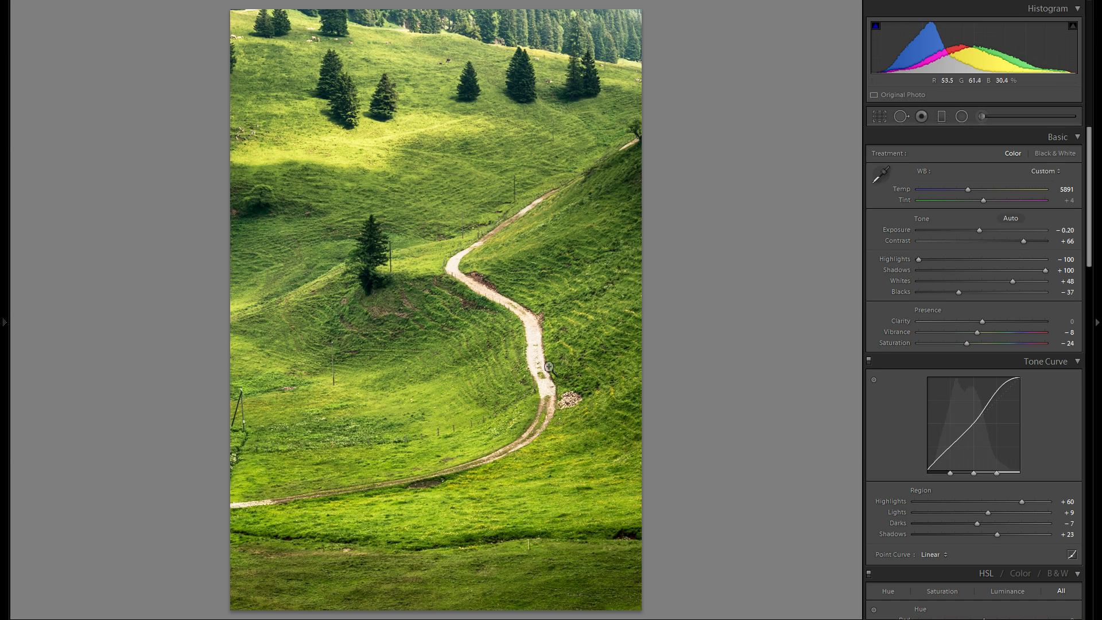
Step: Paint an Adjustment Brush mask with Exposure -0.34 along the whole winding path, erasing overspill onto the grass
{"action": "left_click", "coordinate": [981, 116]}
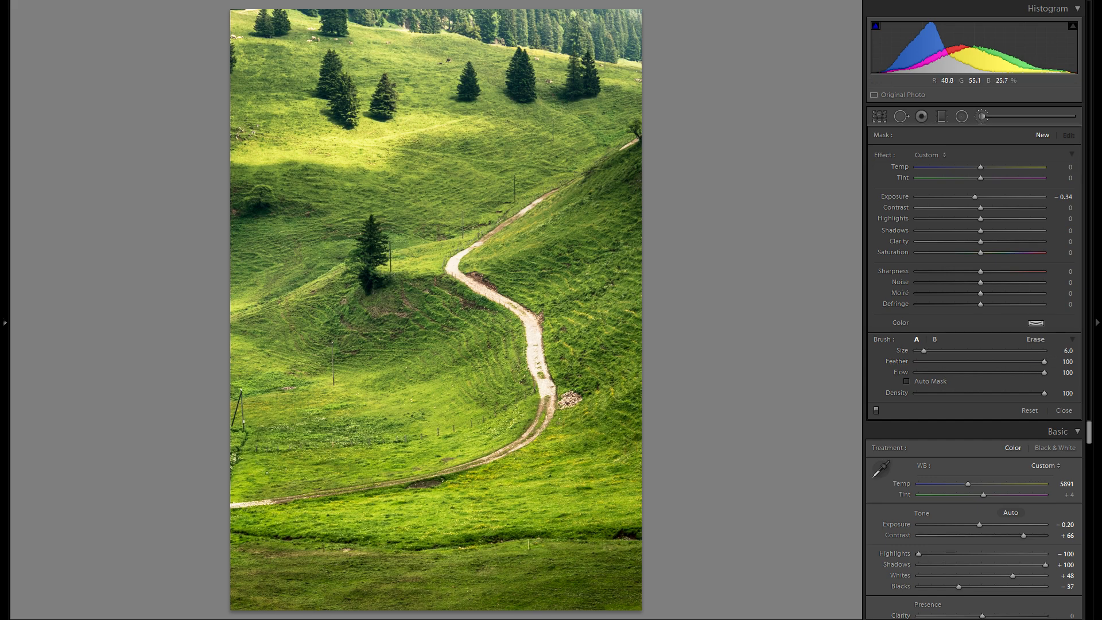
{"action": "left_click", "coordinate": [265, 503]}
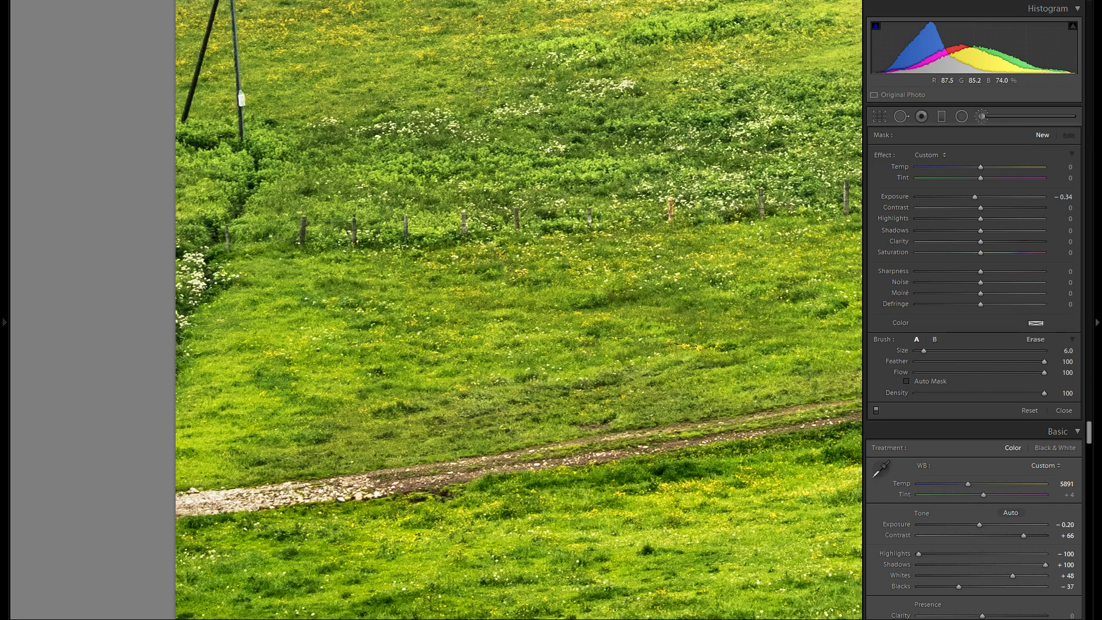
{"action": "left_click_drag", "start_coordinate": [410, 491], "coordinate": [411, 481]}
{"action": "key", "text": "alt"}
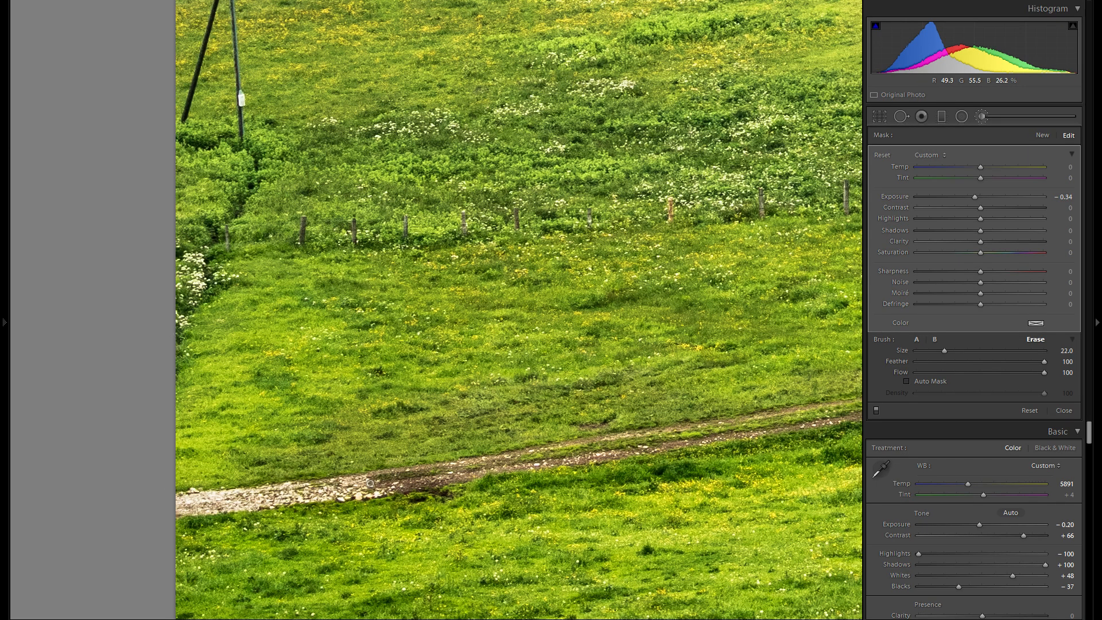
{"action": "left_click", "coordinate": [403, 500], "text": "alt"}
{"action": "left_click_drag", "start_coordinate": [586, 388], "coordinate": [211, 501]}
{"action": "left_click_drag", "start_coordinate": [671, 391], "coordinate": [326, 439]}
{"action": "left_click_drag", "start_coordinate": [502, 388], "coordinate": [270, 454]}
{"action": "mouse_move", "coordinate": [355, 545]}
{"action": "left_mouse_down"}
{"action": "mouse_move", "coordinate": [517, 457]}
{"action": "mouse_move", "coordinate": [626, 373]}
{"action": "mouse_move", "coordinate": [668, 230]}
{"action": "mouse_move", "coordinate": [689, 310]}
{"action": "mouse_move", "coordinate": [646, 397]}
{"action": "mouse_move", "coordinate": [528, 481]}
{"action": "left_mouse_up"}
{"action": "mouse_move", "coordinate": [686, 173]}
{"action": "left_mouse_down"}
{"action": "mouse_move", "coordinate": [596, 373]}
{"action": "mouse_move", "coordinate": [530, 222]}
{"action": "mouse_move", "coordinate": [522, 115]}
{"action": "mouse_move", "coordinate": [556, 250]}
{"action": "mouse_move", "coordinate": [559, 167]}
{"action": "mouse_move", "coordinate": [566, 400]}
{"action": "mouse_move", "coordinate": [592, 344]}
{"action": "left_mouse_up"}
{"action": "mouse_move", "coordinate": [526, 307]}
{"action": "left_mouse_down"}
{"action": "mouse_move", "coordinate": [498, 221]}
{"action": "mouse_move", "coordinate": [495, 167]}
{"action": "mouse_move", "coordinate": [511, 104]}
{"action": "mouse_move", "coordinate": [517, 135]}
{"action": "left_mouse_up"}
{"action": "left_click_drag", "start_coordinate": [552, 265], "coordinate": [636, 565]}
{"action": "scroll", "coordinate": [580, 368], "scroll_direction": "up", "scroll_amount": 2}
{"action": "mouse_move", "coordinate": [586, 368]}
{"action": "left_mouse_down"}
{"action": "mouse_move", "coordinate": [517, 299]}
{"action": "mouse_move", "coordinate": [402, 241]}
{"action": "mouse_move", "coordinate": [224, 109]}
{"action": "mouse_move", "coordinate": [217, 65]}
{"action": "mouse_move", "coordinate": [229, 46]}
{"action": "left_mouse_up"}
{"action": "mouse_move", "coordinate": [281, 71]}
{"action": "left_mouse_down"}
{"action": "mouse_move", "coordinate": [262, 180]}
{"action": "mouse_move", "coordinate": [258, 336]}
{"action": "left_mouse_up"}
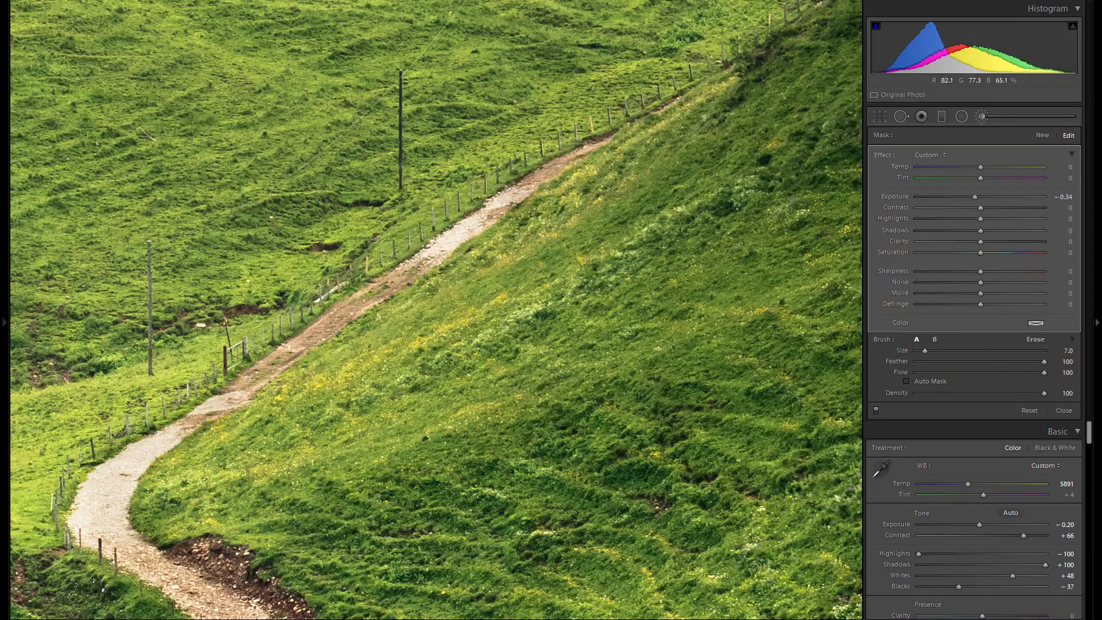
{"action": "mouse_move", "coordinate": [493, 221]}
{"action": "left_mouse_down"}
{"action": "mouse_move", "coordinate": [433, 257]}
{"action": "mouse_move", "coordinate": [459, 231]}
{"action": "left_mouse_up"}
{"action": "left_click_drag", "start_coordinate": [603, 182], "coordinate": [386, 374]}
{"action": "key", "text": "bracketleft"}
{"action": "left_click_drag", "start_coordinate": [778, 81], "coordinate": [688, 144]}
{"action": "key", "text": "z"}
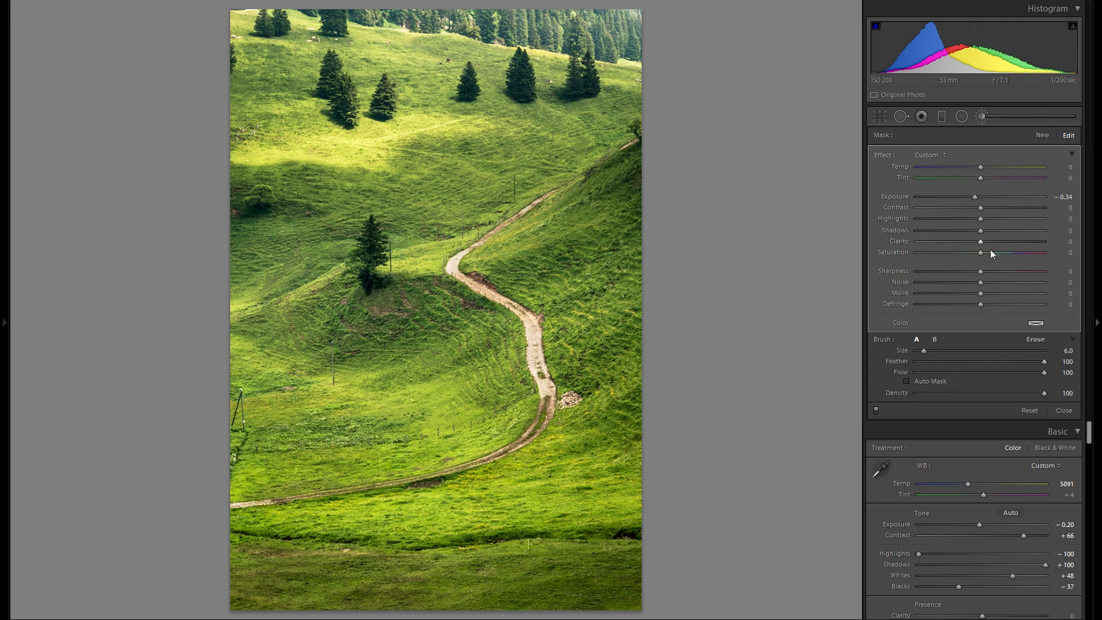
Step: Set the path brush's Exposure to -0.38 and finish the brush adjustment
{"action": "double_click", "coordinate": [894, 196]}
{"action": "left_click", "coordinate": [971, 198]}
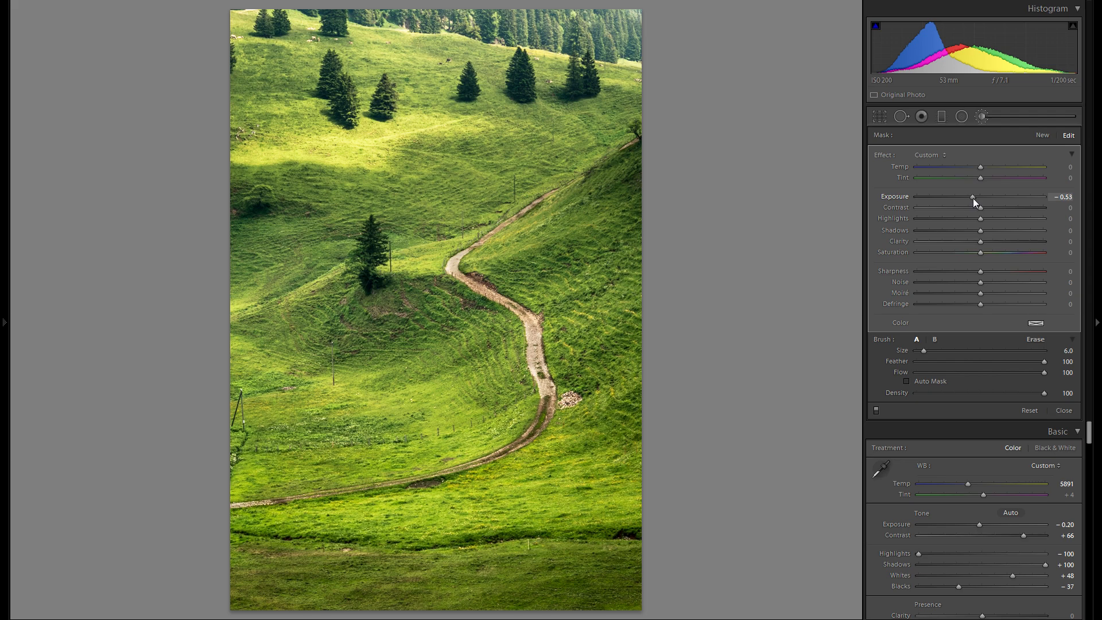
{"action": "left_click_drag", "start_coordinate": [973, 198], "coordinate": [974, 198]}
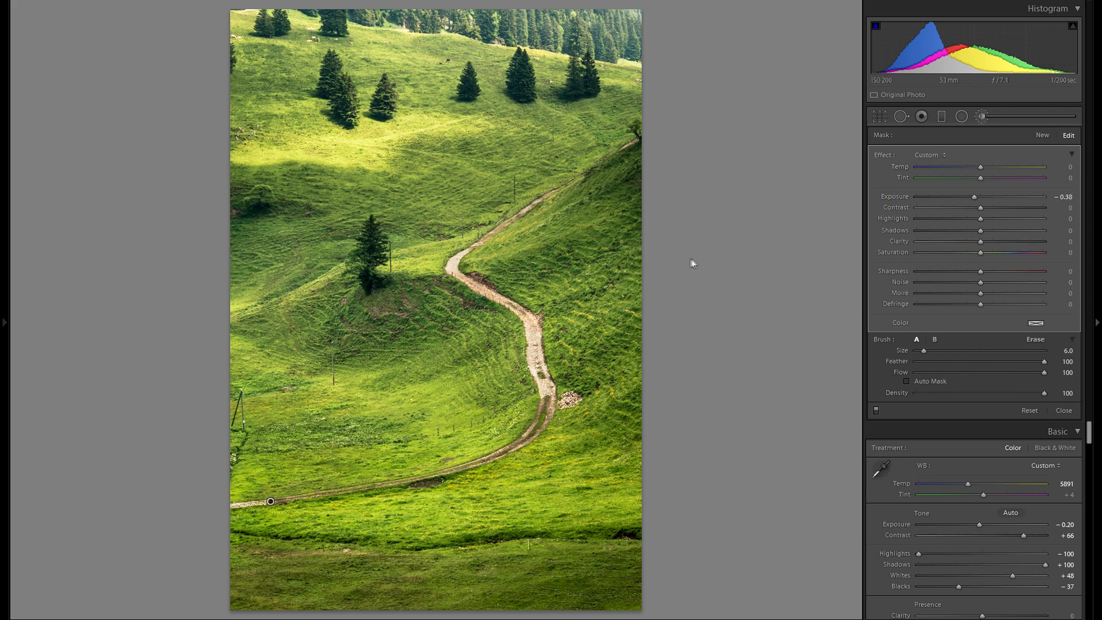
{"action": "left_click", "coordinate": [981, 116]}
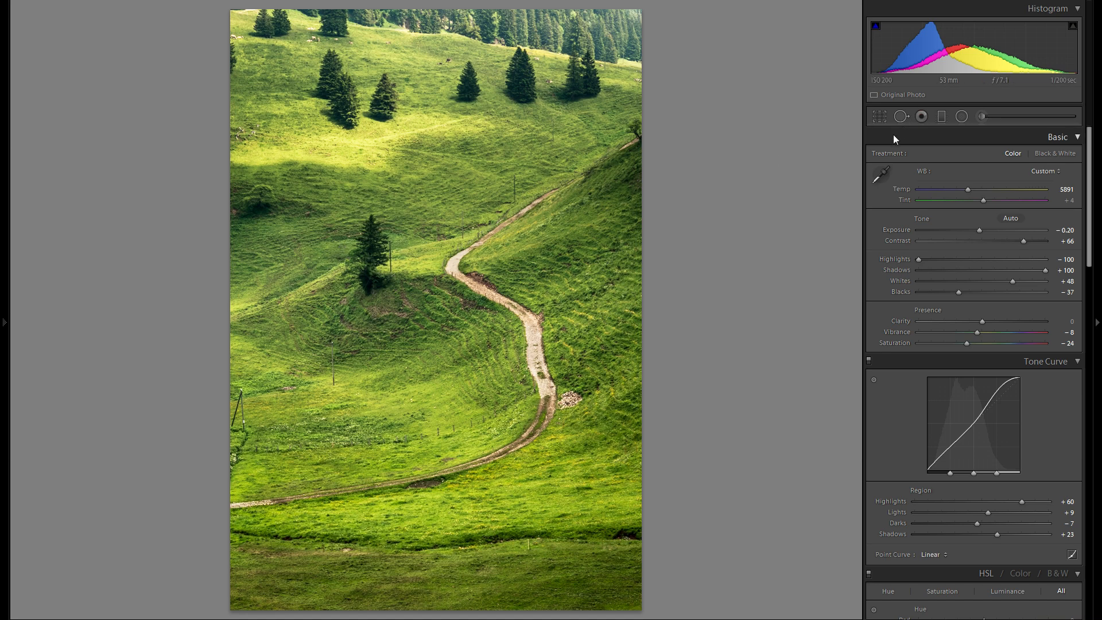
Step: Draw a wide inverted radial filter with Exposure 0.34 and Feather 100 across the hillside above the lone tree
{"action": "left_click", "coordinate": [961, 116]}
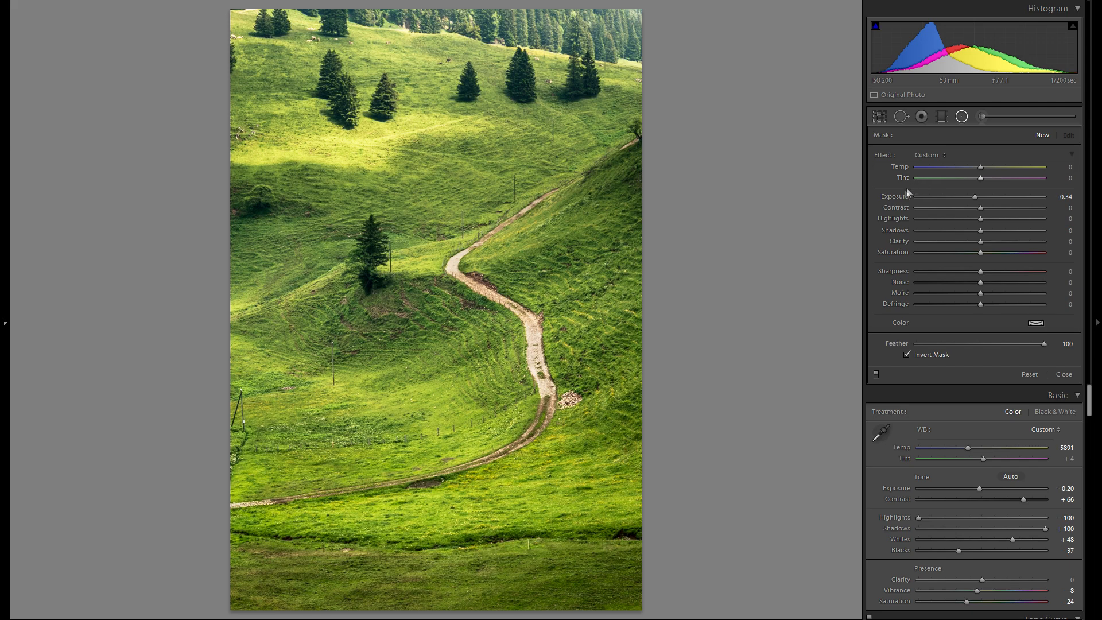
{"action": "double_click", "coordinate": [887, 196]}
{"action": "left_click_drag", "start_coordinate": [982, 199], "coordinate": [985, 199]}
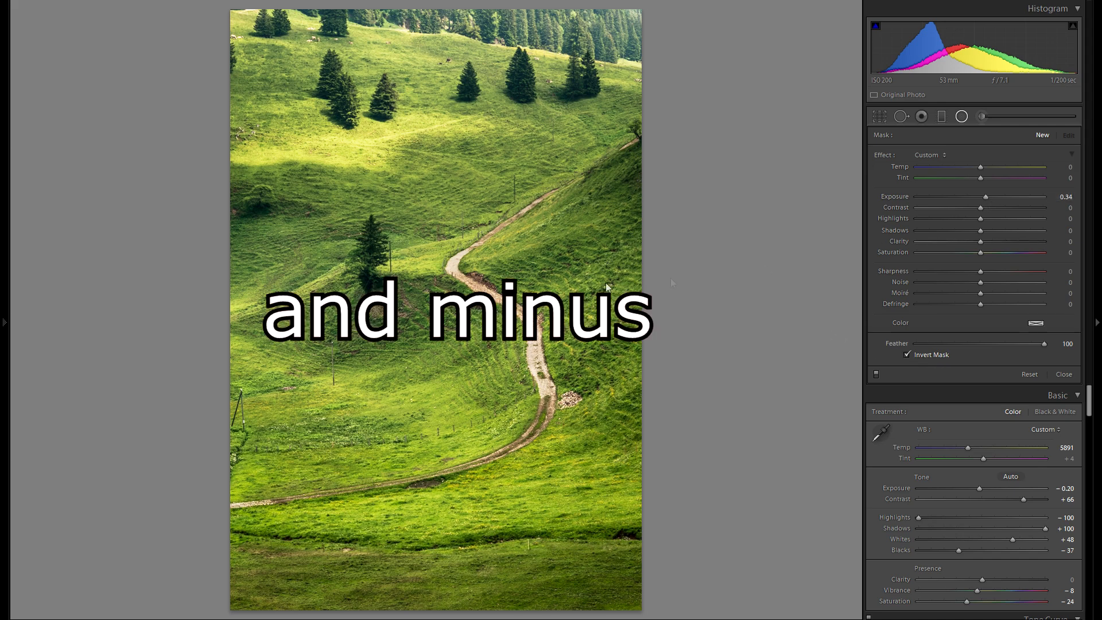
{"action": "left_click_drag", "start_coordinate": [442, 310], "coordinate": [477, 192]}
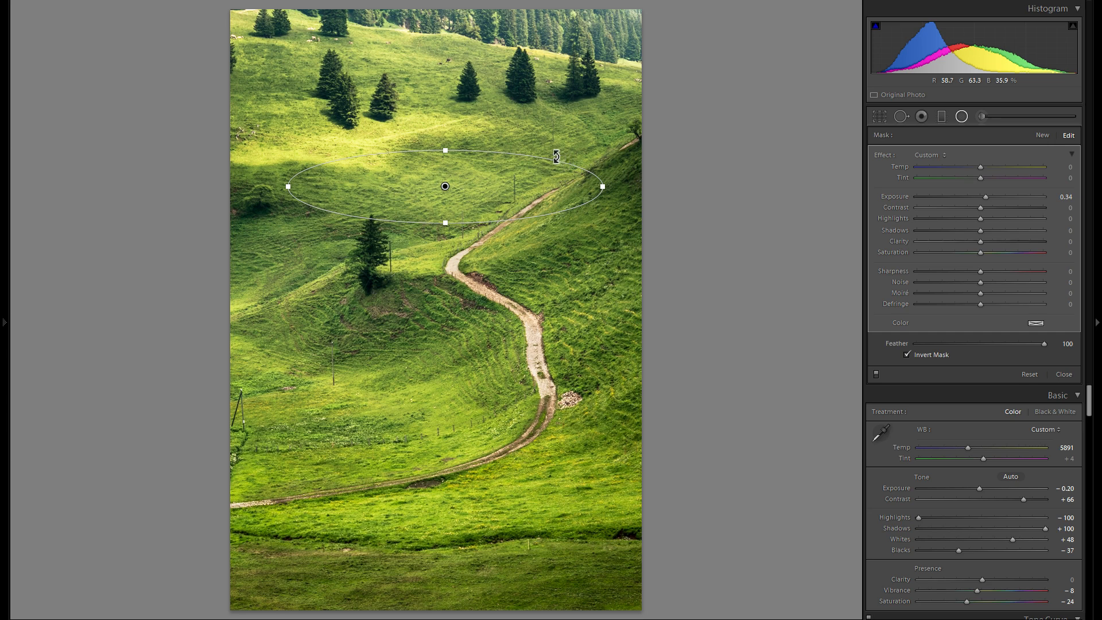
Step: Place and adjust radial filters over the upper meadow, the forest edge and the group of dark trees
{"action": "left_click_drag", "start_coordinate": [557, 158], "coordinate": [446, 121]}
{"action": "left_click_drag", "start_coordinate": [471, 32], "coordinate": [453, 139]}
{"action": "left_click_drag", "start_coordinate": [446, 185], "coordinate": [531, 81]}
{"action": "left_click_drag", "start_coordinate": [538, 35], "coordinate": [537, 46]}
{"action": "left_click_drag", "start_coordinate": [568, 85], "coordinate": [526, 79]}
Step: Duplicate radial filters for the shaded slope, the hill below the lone tree and the upper-left meadow
{"action": "left_click", "coordinate": [591, 253]}
{"action": "right_click", "coordinate": [601, 246]}
{"action": "left_click", "coordinate": [634, 254]}
{"action": "left_click_drag", "start_coordinate": [598, 251], "coordinate": [278, 91]}
{"action": "right_click", "coordinate": [412, 333]}
{"action": "left_click", "coordinate": [441, 340]}
{"action": "right_click", "coordinate": [648, 419]}
{"action": "left_click", "coordinate": [678, 427]}
Step: Duplicate radial filters for the foreground grass and the lone tree's surroundings, moving the last copy to the slope right of the path
{"action": "right_click", "coordinate": [478, 545]}
{"action": "left_click", "coordinate": [507, 552]}
{"action": "right_click", "coordinate": [323, 219]}
{"action": "left_click", "coordinate": [354, 226]}
{"action": "left_click", "coordinate": [372, 272]}
{"action": "right_click", "coordinate": [379, 275]}
{"action": "left_click", "coordinate": [409, 283]}
{"action": "left_click_drag", "start_coordinate": [379, 275], "coordinate": [634, 353]}
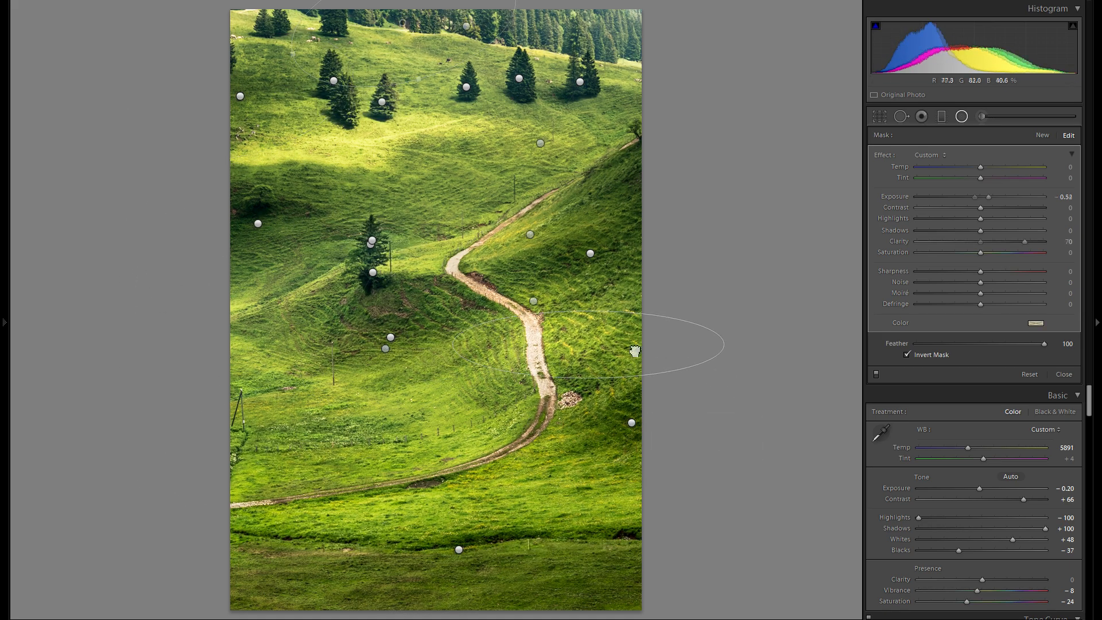
Step: Set the slope filter's Clarity to 48 and duplicate it onto the grass along the lower part of the path
{"action": "left_click_drag", "start_coordinate": [1024, 242], "coordinate": [1010, 242]}
{"action": "right_click", "coordinate": [609, 325]}
{"action": "left_click", "coordinate": [641, 333]}
{"action": "left_click_drag", "start_coordinate": [612, 334], "coordinate": [362, 455]}
{"action": "right_click", "coordinate": [577, 477]}
{"action": "left_click", "coordinate": [607, 485]}
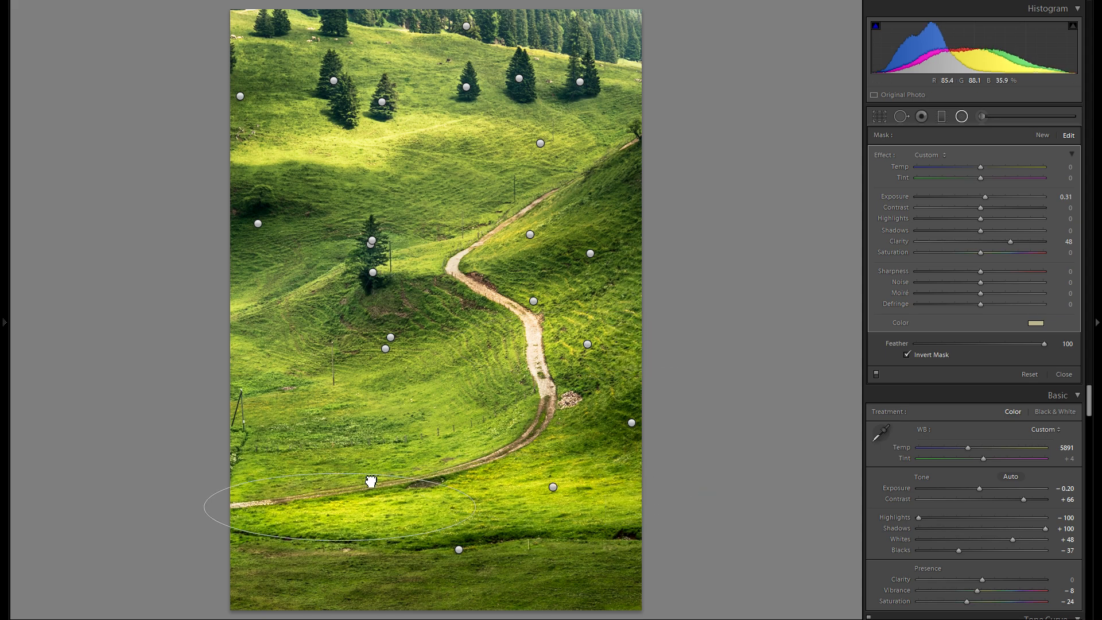
Step: Slightly reduce the lower meadow filter's Exposure, and duplicate a filter onto the middle of the hillside with its Exposure reduced too
{"action": "left_click", "coordinate": [554, 488]}
{"action": "left_click_drag", "start_coordinate": [985, 197], "coordinate": [984, 197]}
{"action": "right_click", "coordinate": [273, 382]}
{"action": "left_click", "coordinate": [303, 390]}
{"action": "left_click_drag", "start_coordinate": [273, 382], "coordinate": [418, 313]}
{"action": "left_click_drag", "start_coordinate": [986, 200], "coordinate": [983, 200]}
Step: Draw a new radial filter over the upper trees, reset its Exposure and raise its Shadows
{"action": "left_click", "coordinate": [1043, 136]}
{"action": "mouse_move", "coordinate": [420, 77]}
{"action": "left_mouse_down"}
{"action": "mouse_move", "coordinate": [659, 132]}
{"action": "mouse_move", "coordinate": [467, 79]}
{"action": "left_mouse_up"}
{"action": "double_click", "coordinate": [895, 197]}
{"action": "left_click_drag", "start_coordinate": [981, 230], "coordinate": [1019, 234]}
{"action": "double_click", "coordinate": [962, 117]}
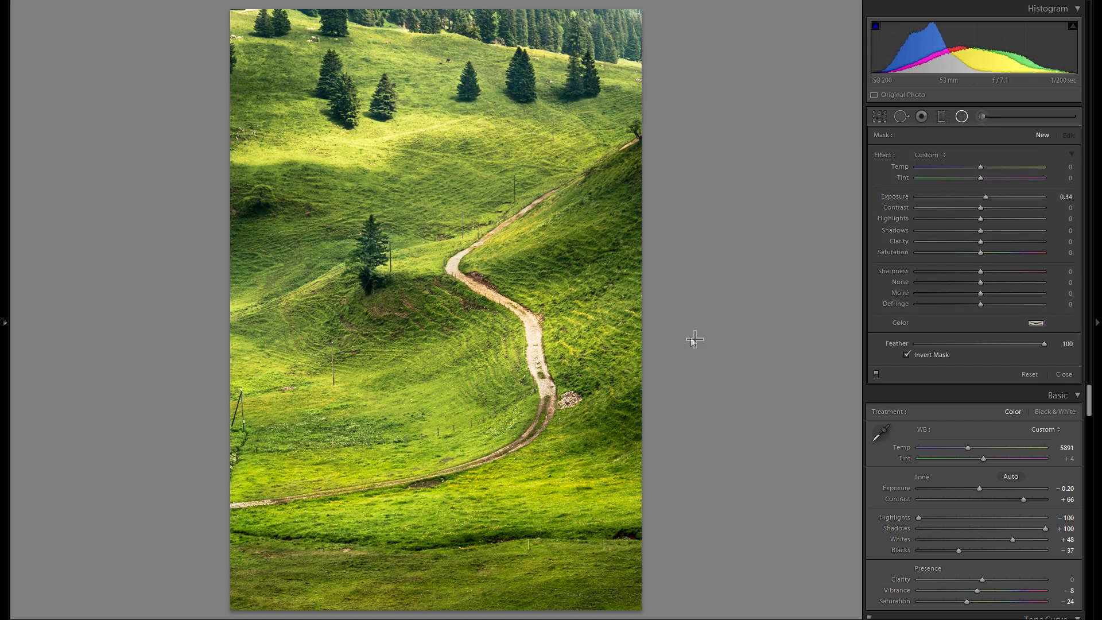
Step: Compare the photo with the radial filters switched off and on, and close the Radial Filter tool
{"action": "left_click", "coordinate": [877, 374]}
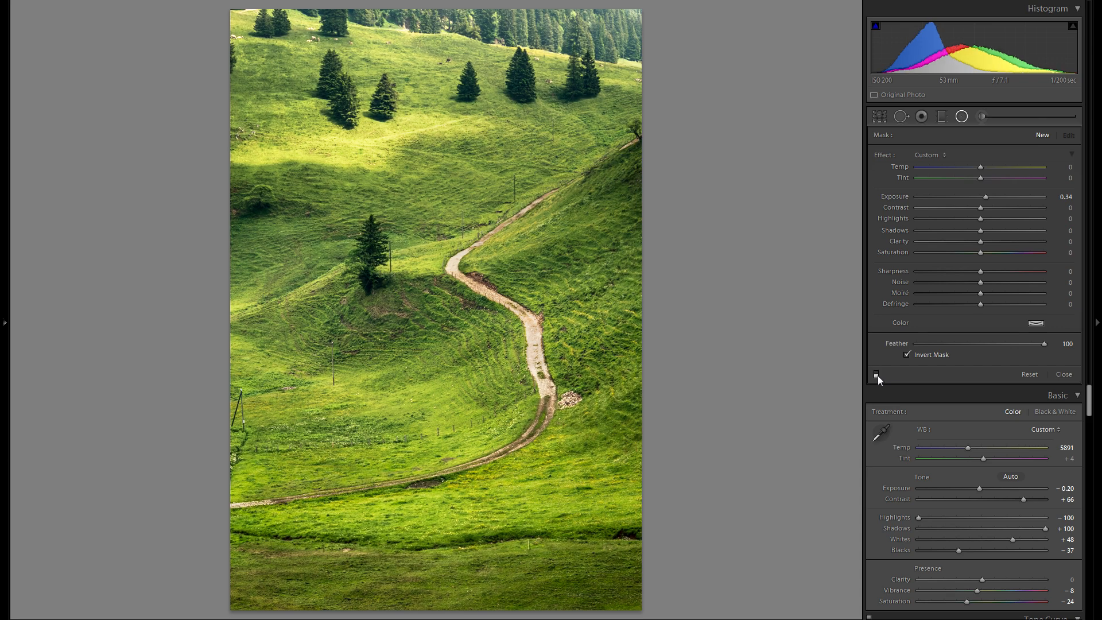
{"action": "left_click", "coordinate": [876, 375]}
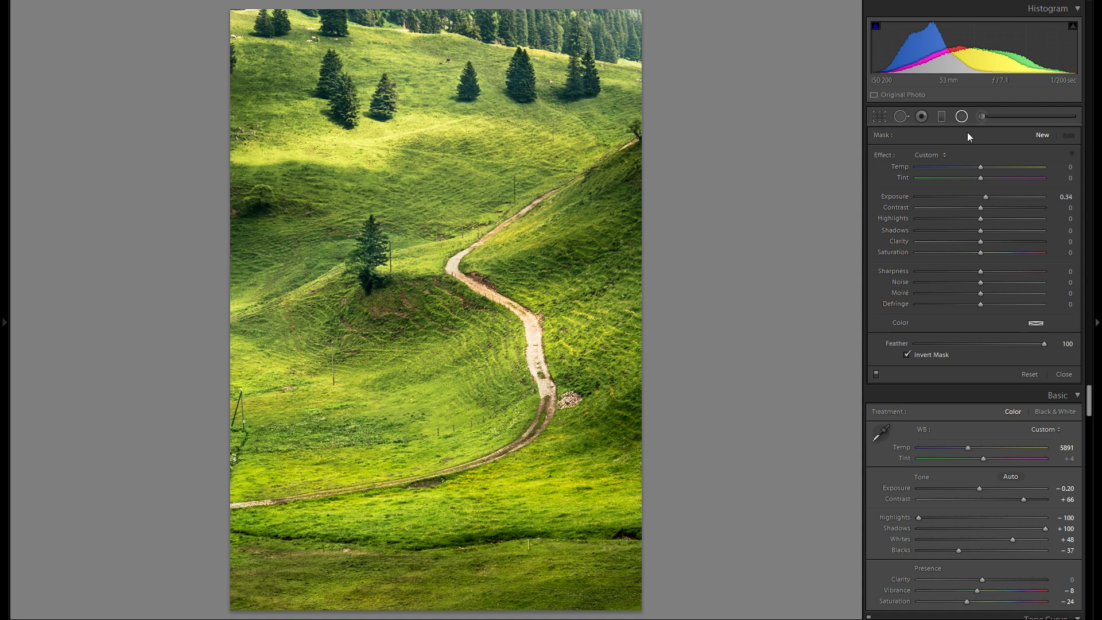
{"action": "left_click", "coordinate": [962, 118]}
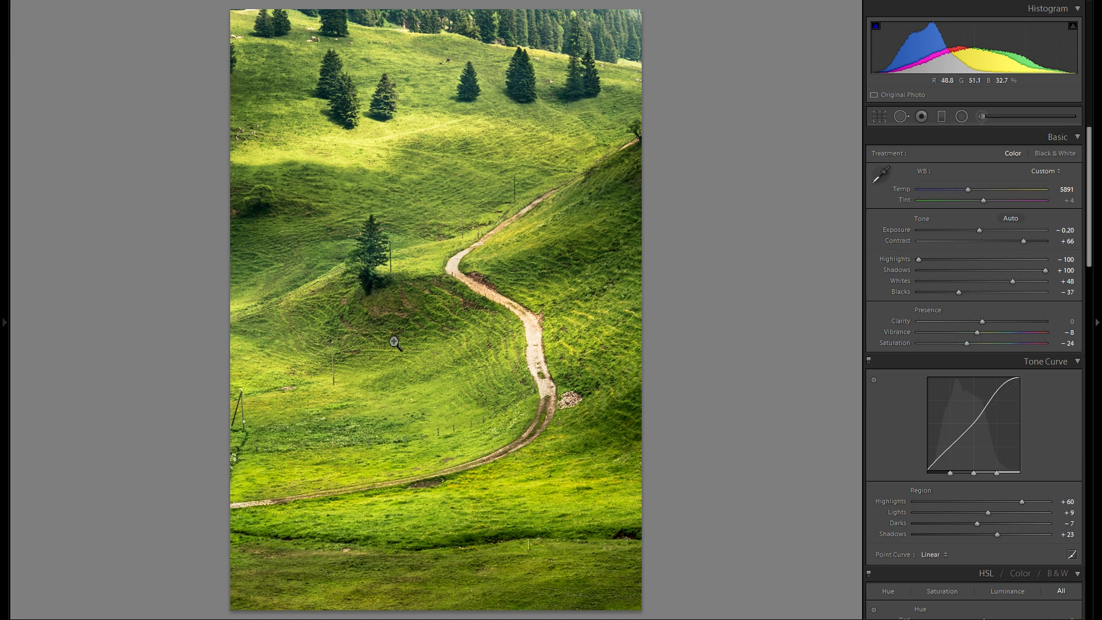
Step: Compare the photo with lowered and reset global Clarity, and leave the Clarity at −61
{"action": "left_click_drag", "start_coordinate": [940, 320], "coordinate": [949, 322]}
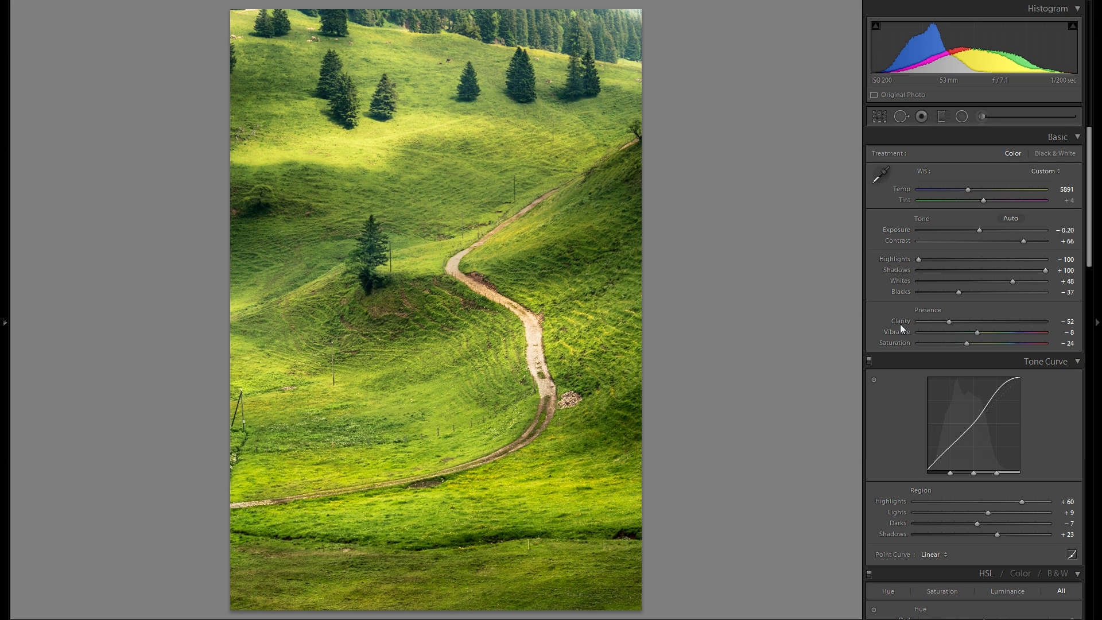
{"action": "double_click", "coordinate": [900, 322]}
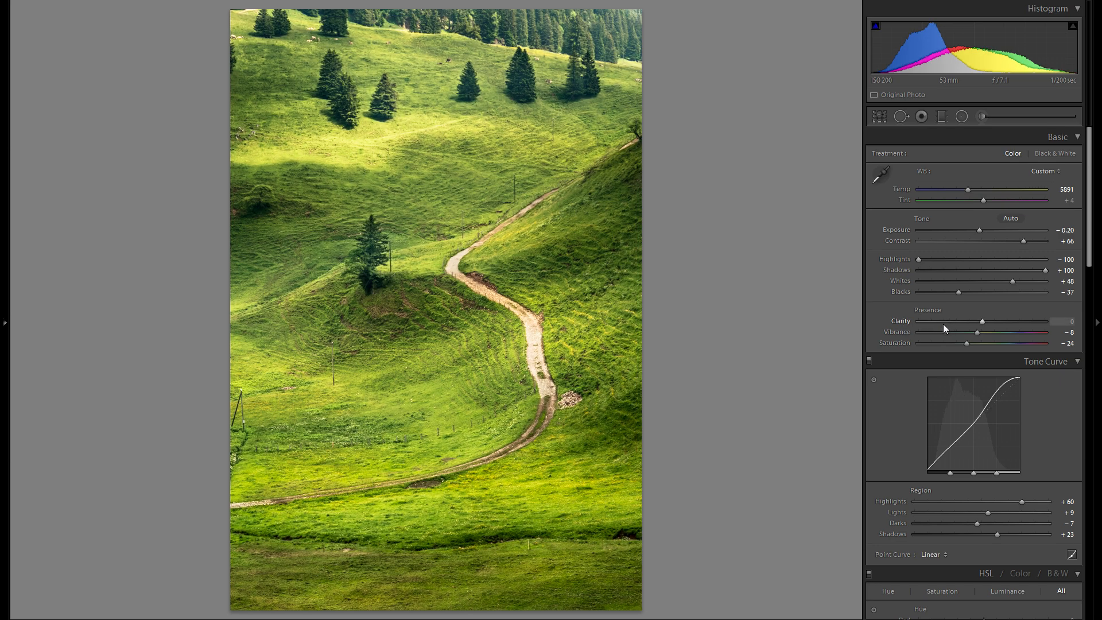
{"action": "left_click", "coordinate": [943, 322]}
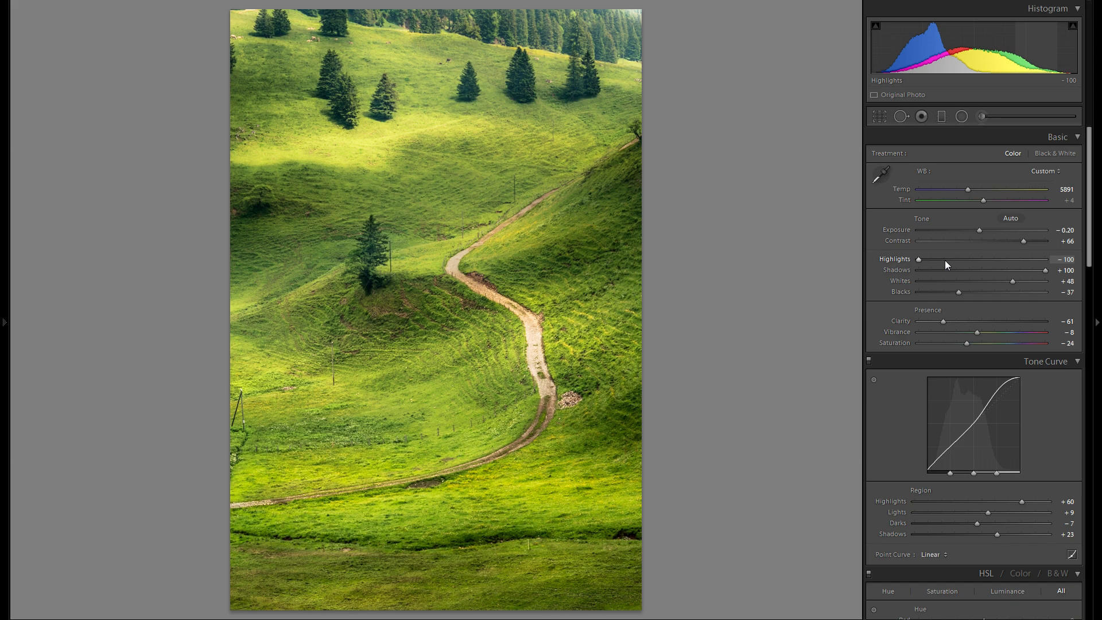
Step: Compare the original imported state with the final edit through the edit history, restoring the latest Clarity state
{"action": "left_click", "coordinate": [3, 233]}
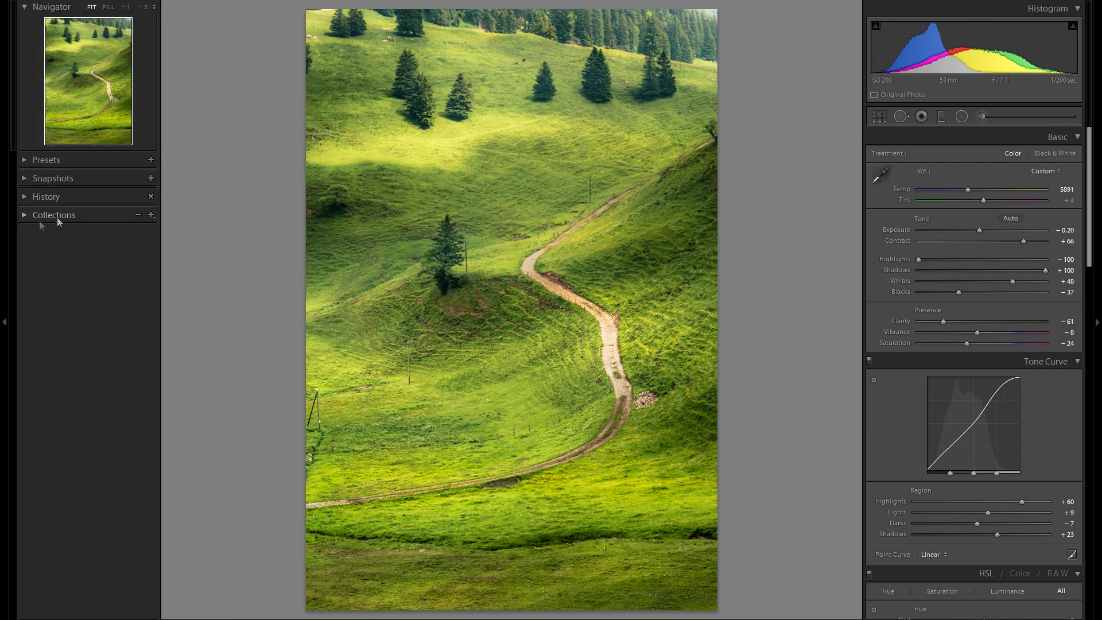
{"action": "left_click", "coordinate": [26, 196]}
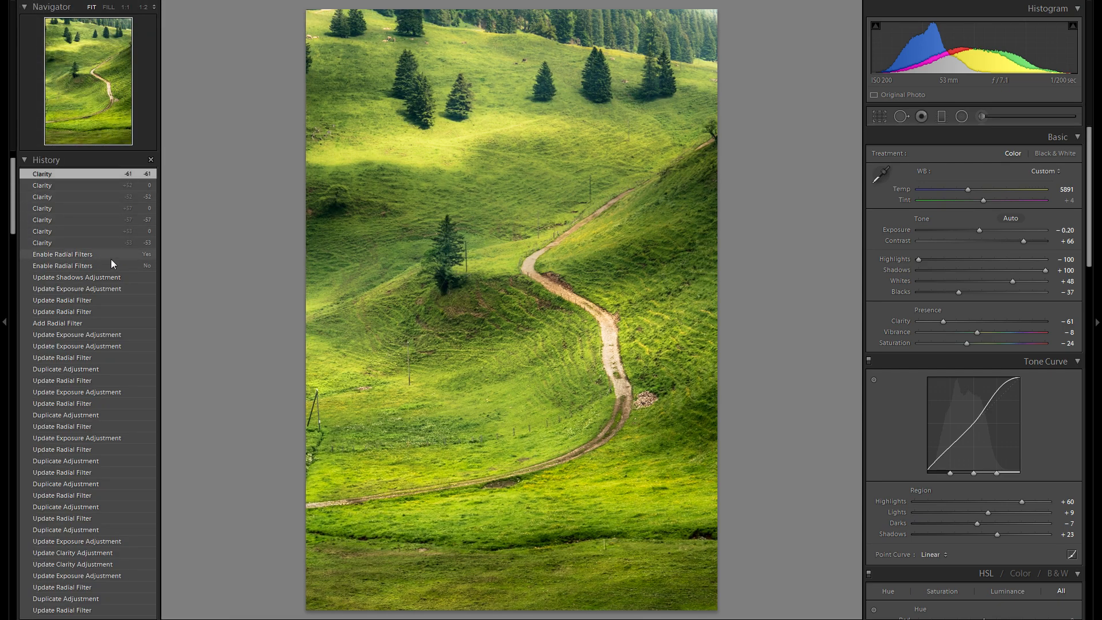
{"action": "scroll", "coordinate": [111, 260], "scroll_direction": "down", "scroll_amount": 20}
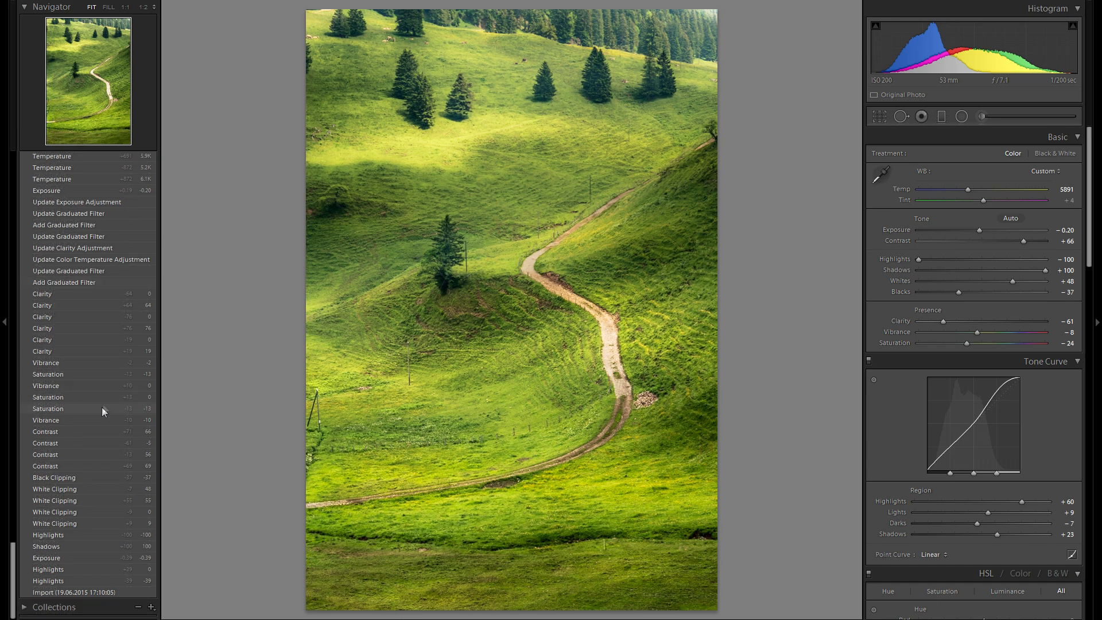
{"action": "left_click", "coordinate": [83, 590]}
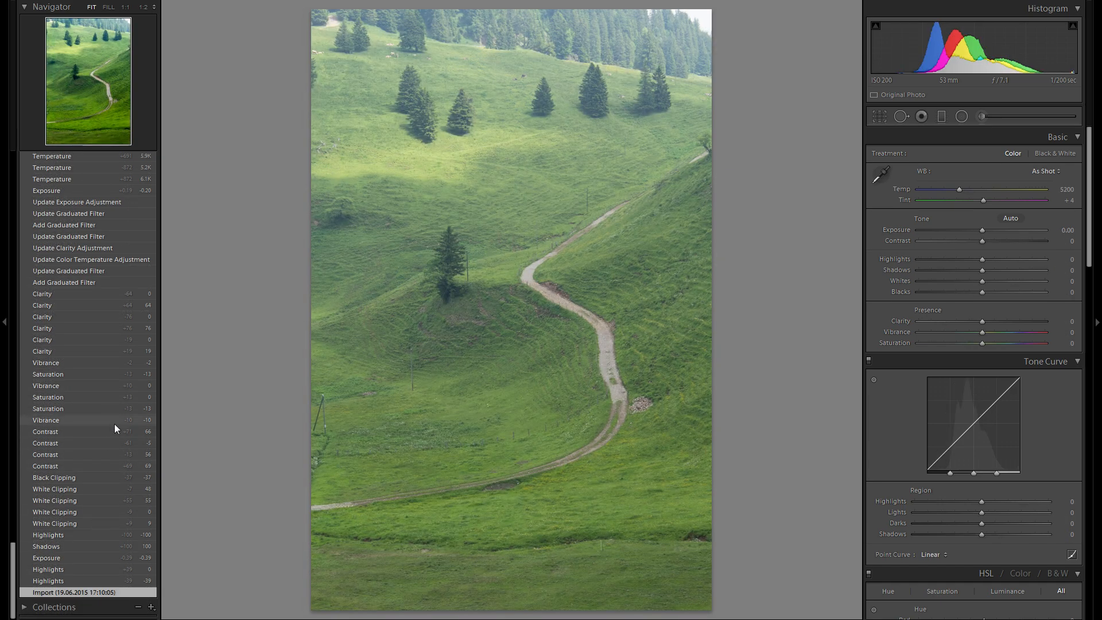
{"action": "scroll", "coordinate": [115, 423], "scroll_direction": "up", "scroll_amount": 5}
{"action": "scroll", "coordinate": [116, 419], "scroll_direction": "up", "scroll_amount": 20}
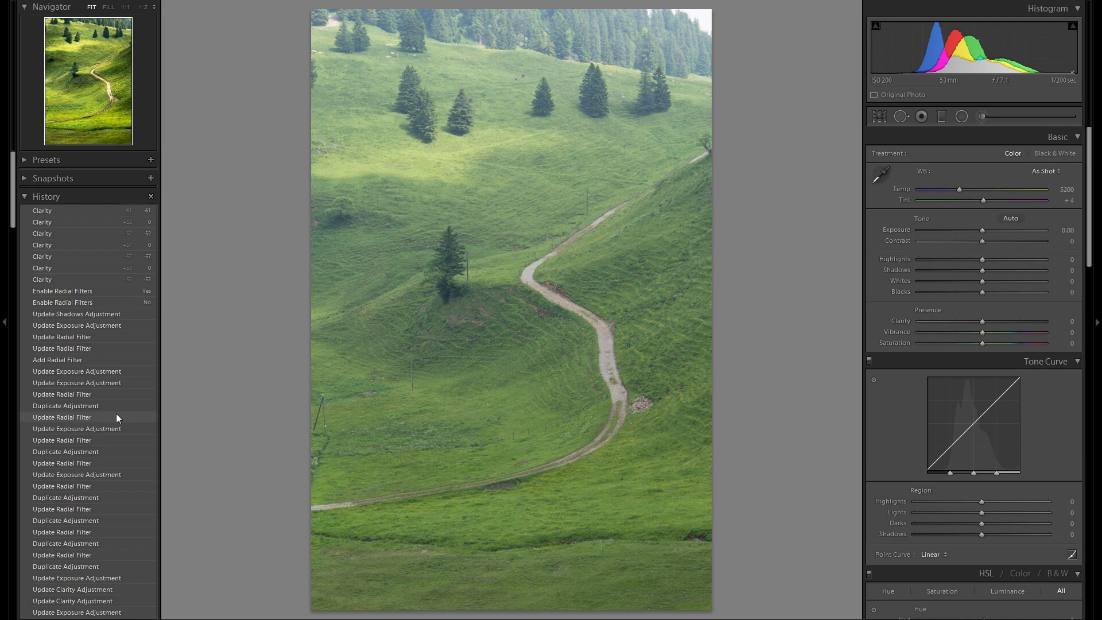
{"action": "left_click", "coordinate": [70, 208]}
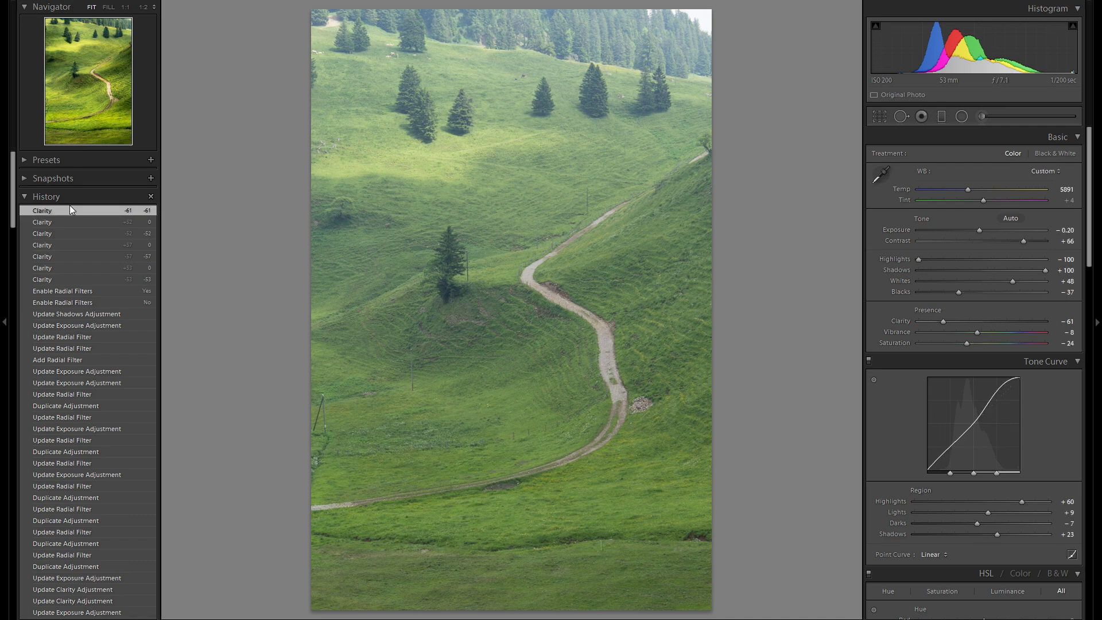
{"action": "left_click", "coordinate": [4, 202]}
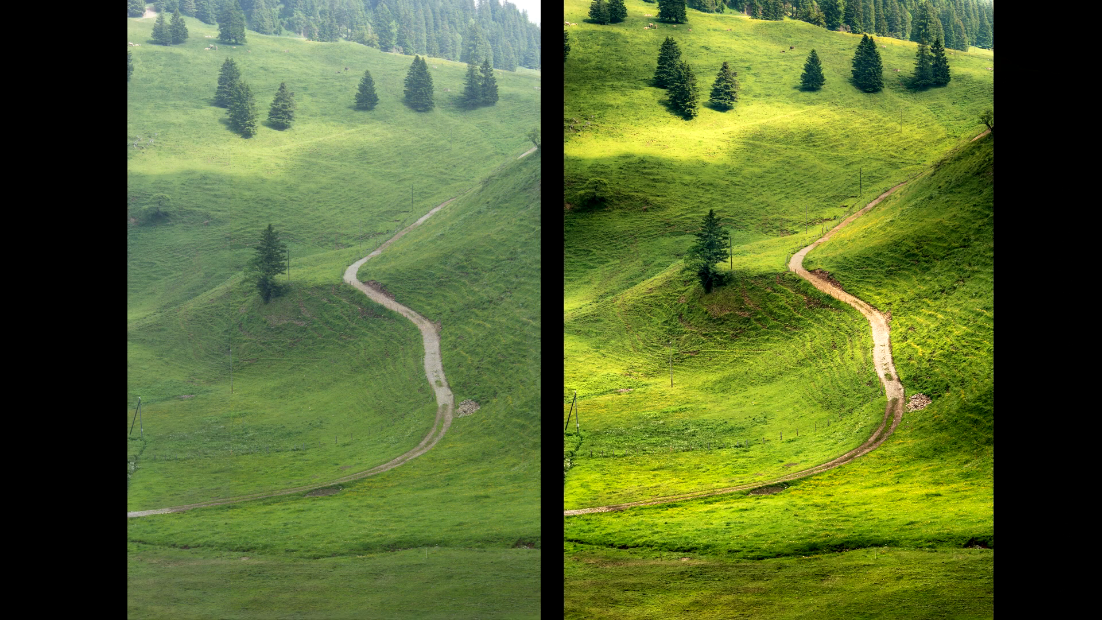